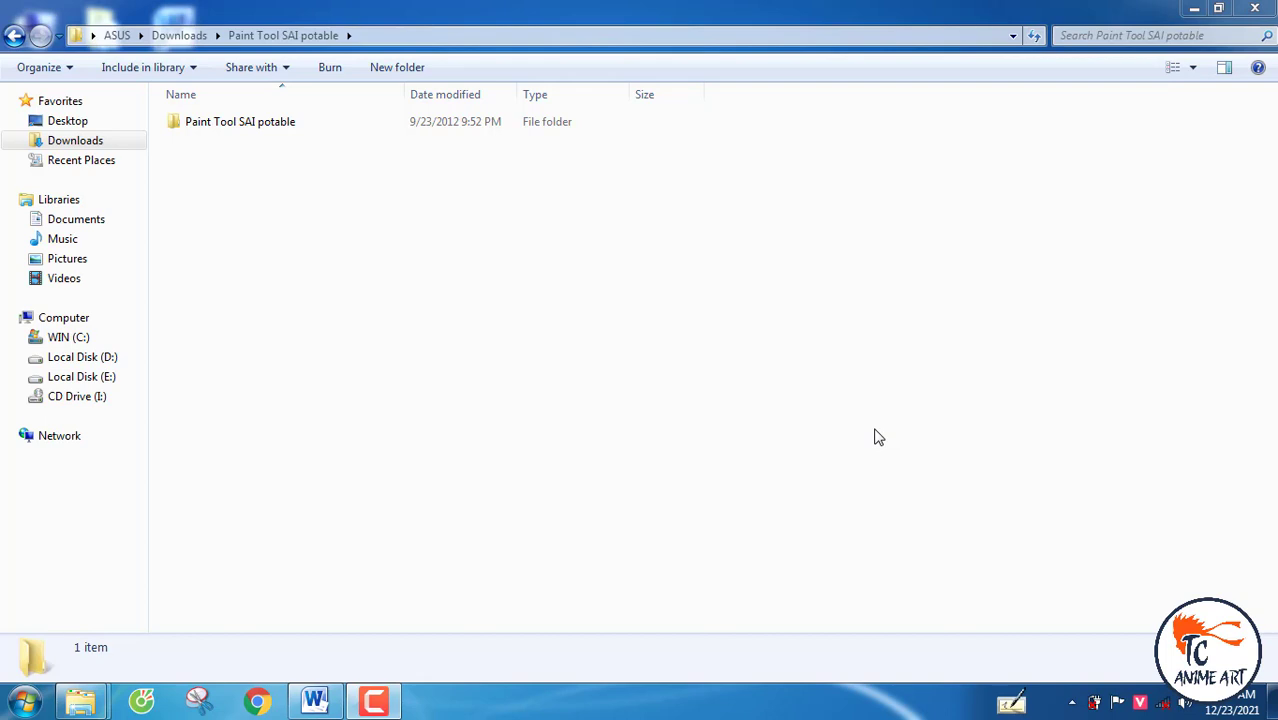
- Open the inner Paint Tool SAI potable folder and launch start-sai.exe
{"action": "left_click", "coordinate": [222, 128]}
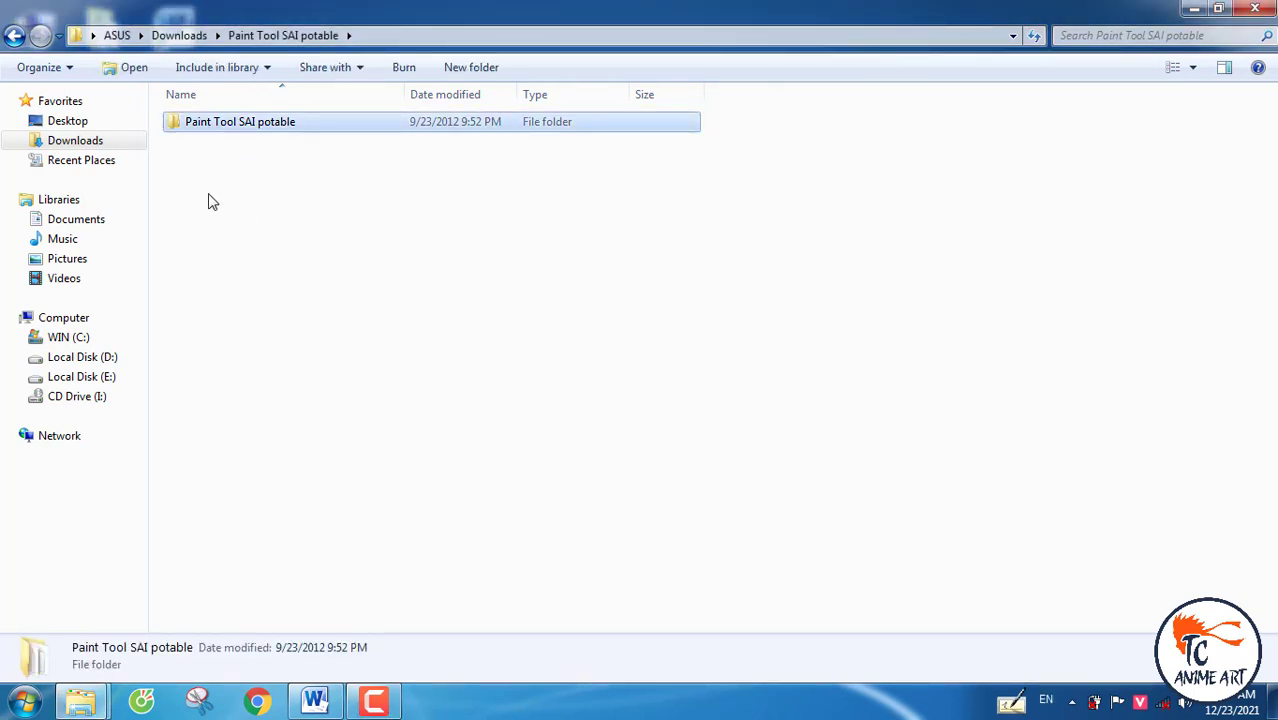
{"action": "double_click", "coordinate": [204, 130]}
{"action": "scroll", "coordinate": [224, 281], "scroll_direction": "down", "scroll_amount": 9}
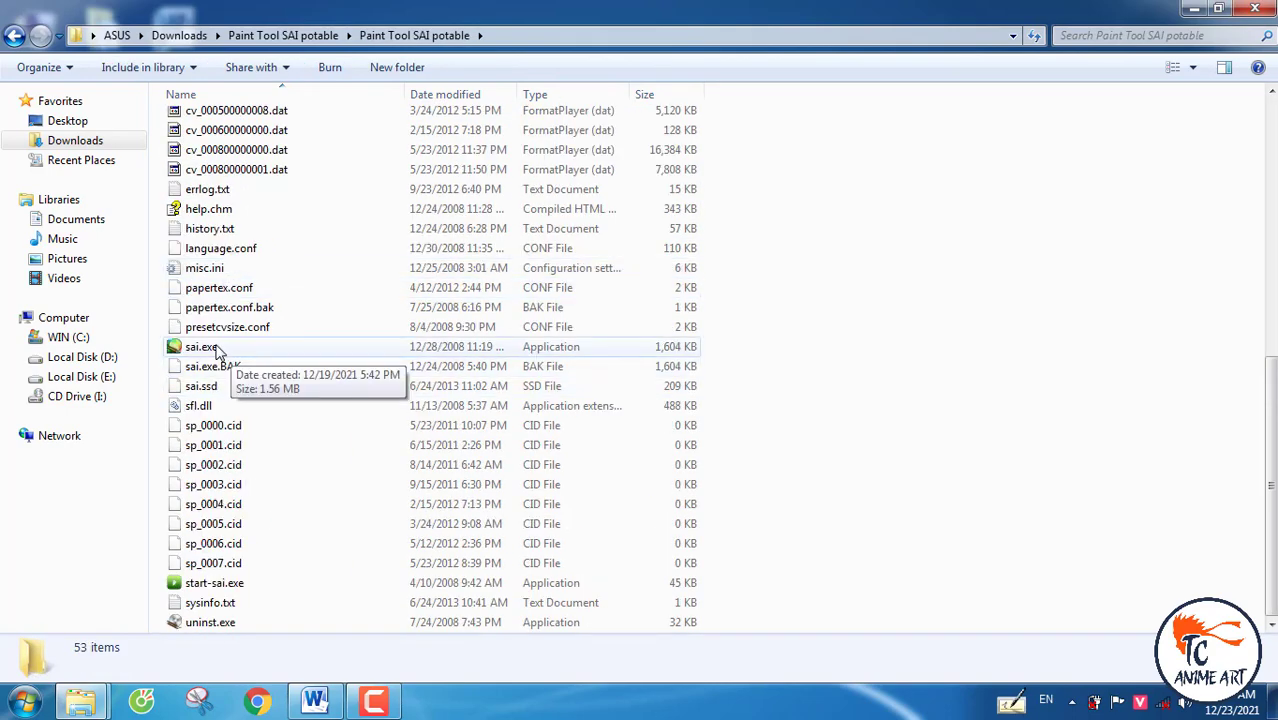
{"action": "left_click", "coordinate": [214, 347]}
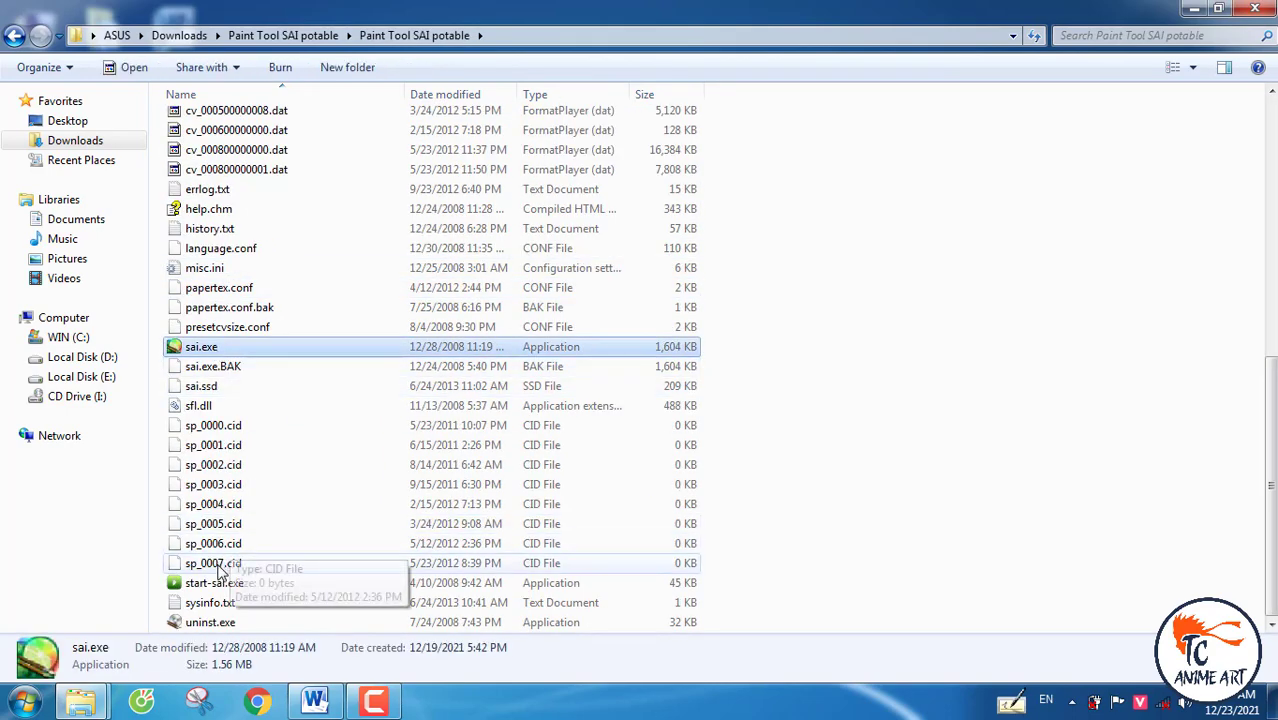
{"action": "left_click", "coordinate": [214, 583]}
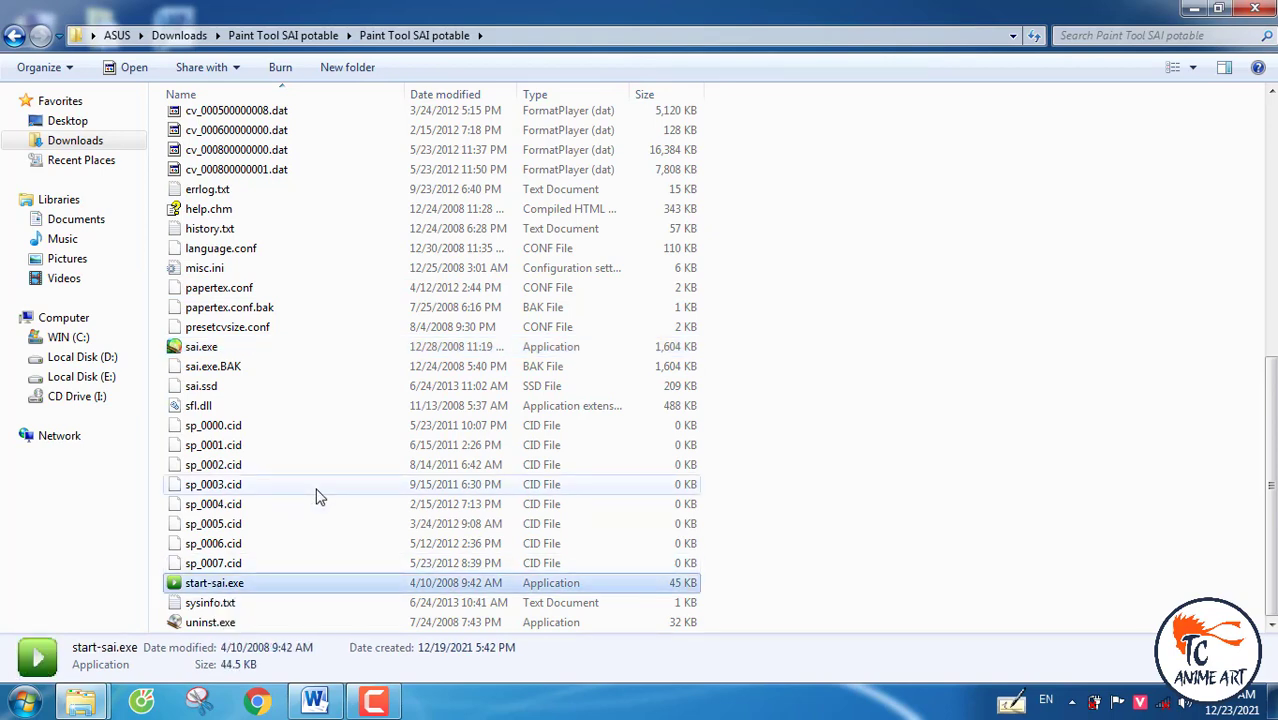
{"action": "left_click", "coordinate": [214, 347]}
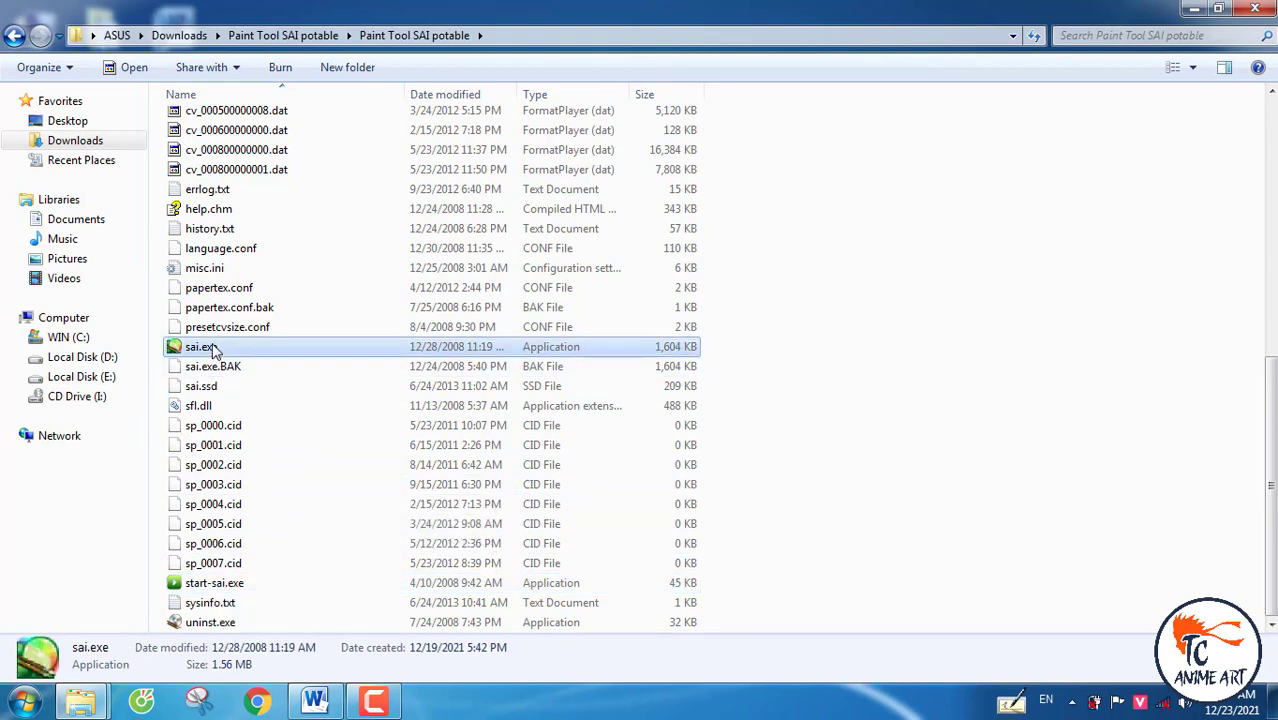
{"action": "left_click", "coordinate": [238, 589]}
{"action": "double_click", "coordinate": [252, 590]}
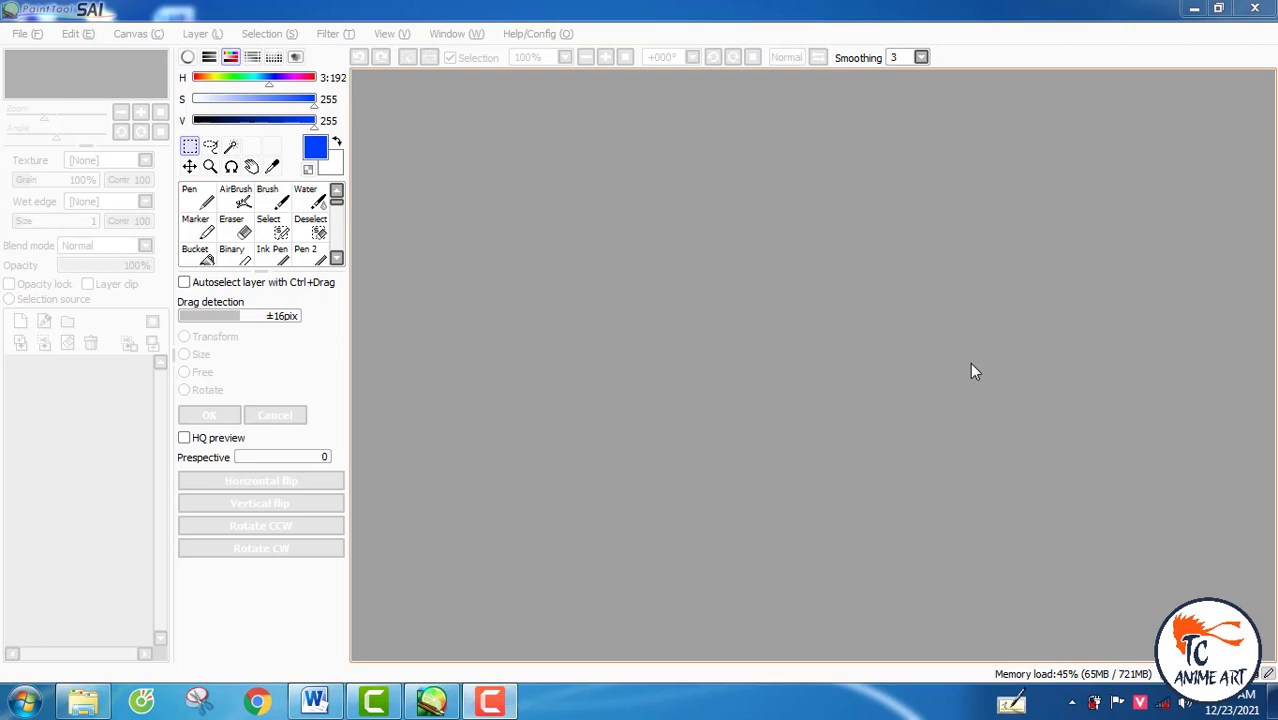
{"action": "left_click", "coordinate": [27, 33]}
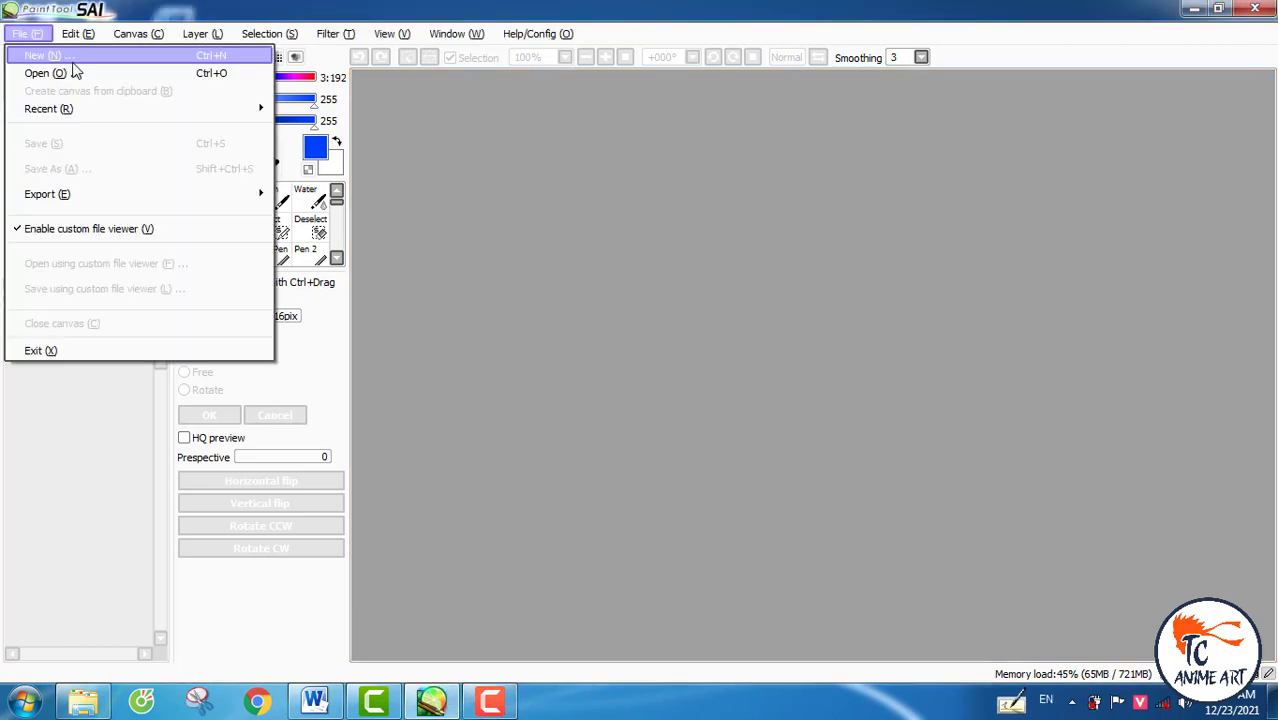
{"action": "left_click", "coordinate": [40, 54]}
{"action": "left_click", "coordinate": [382, 297]}
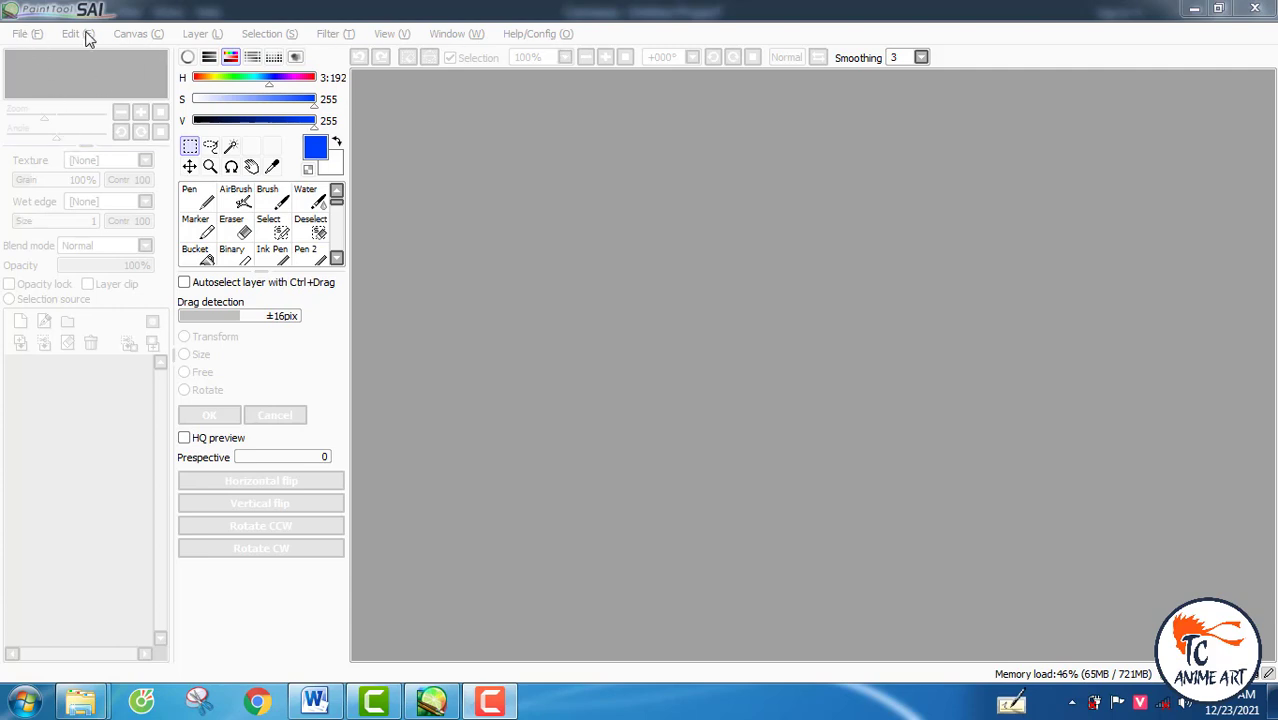
{"action": "left_click", "coordinate": [30, 34]}
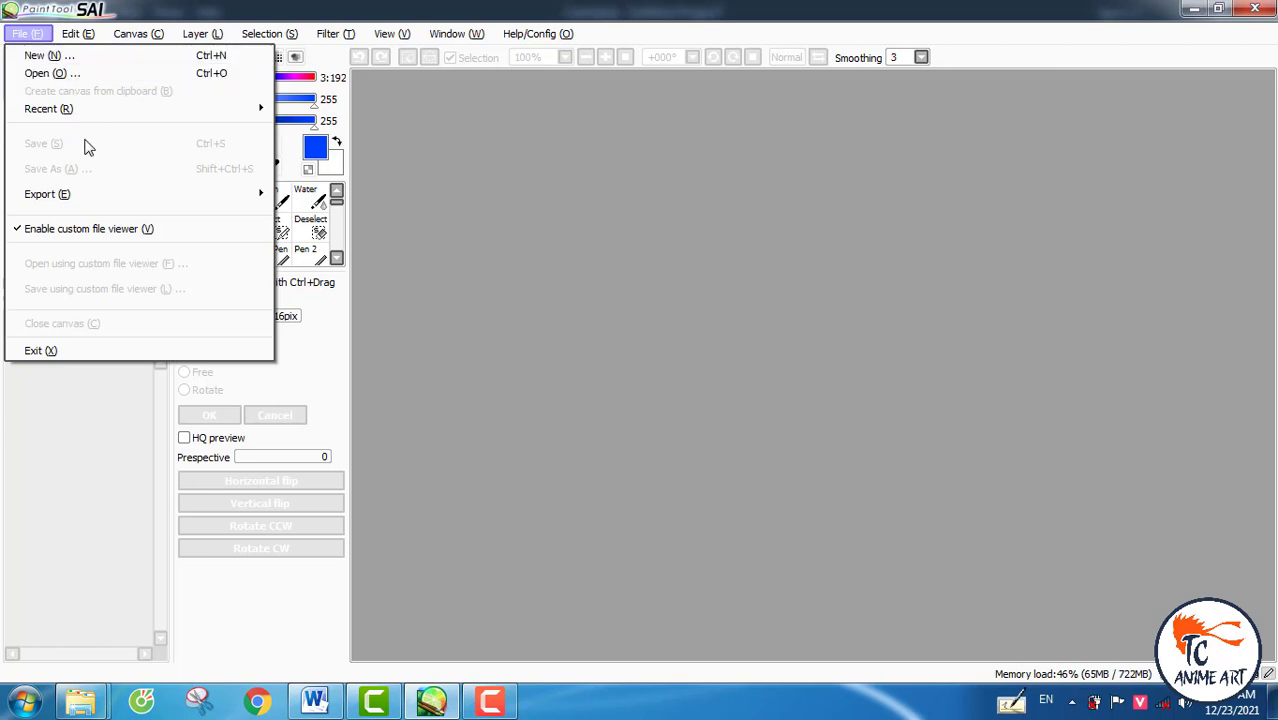
{"action": "mouse_move", "coordinate": [103, 194]}
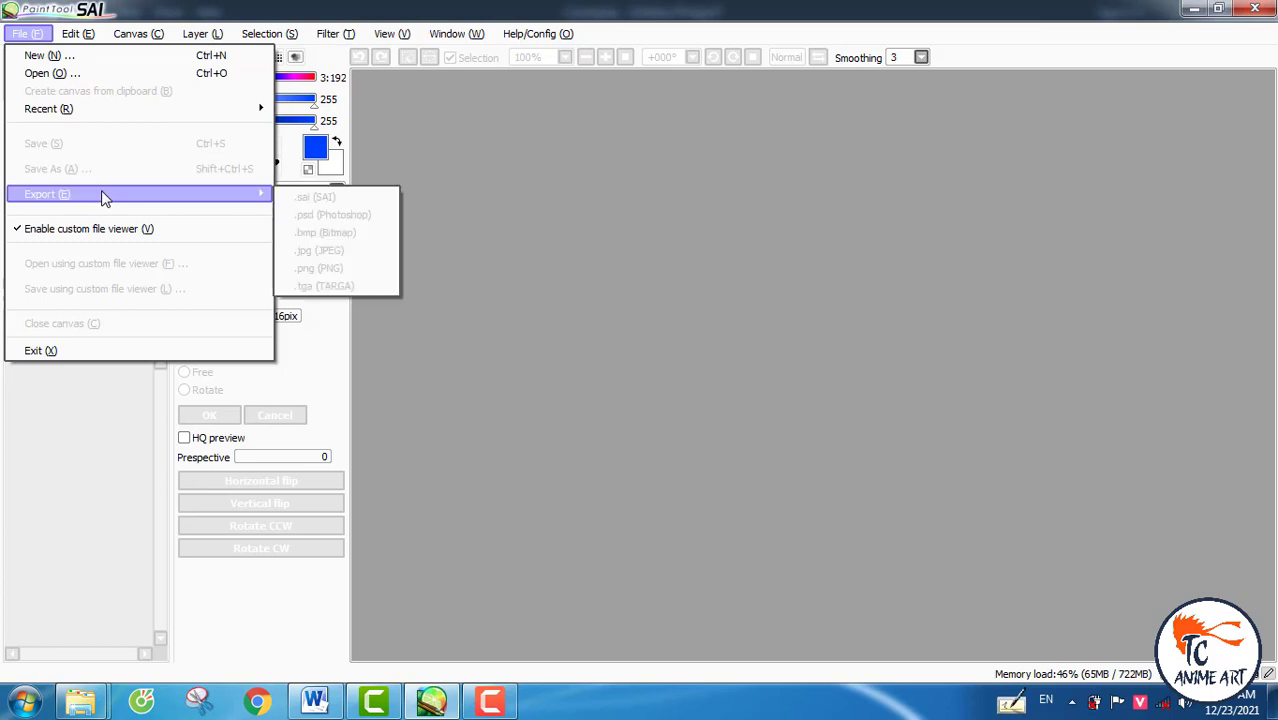
{"action": "left_click", "coordinate": [508, 198]}
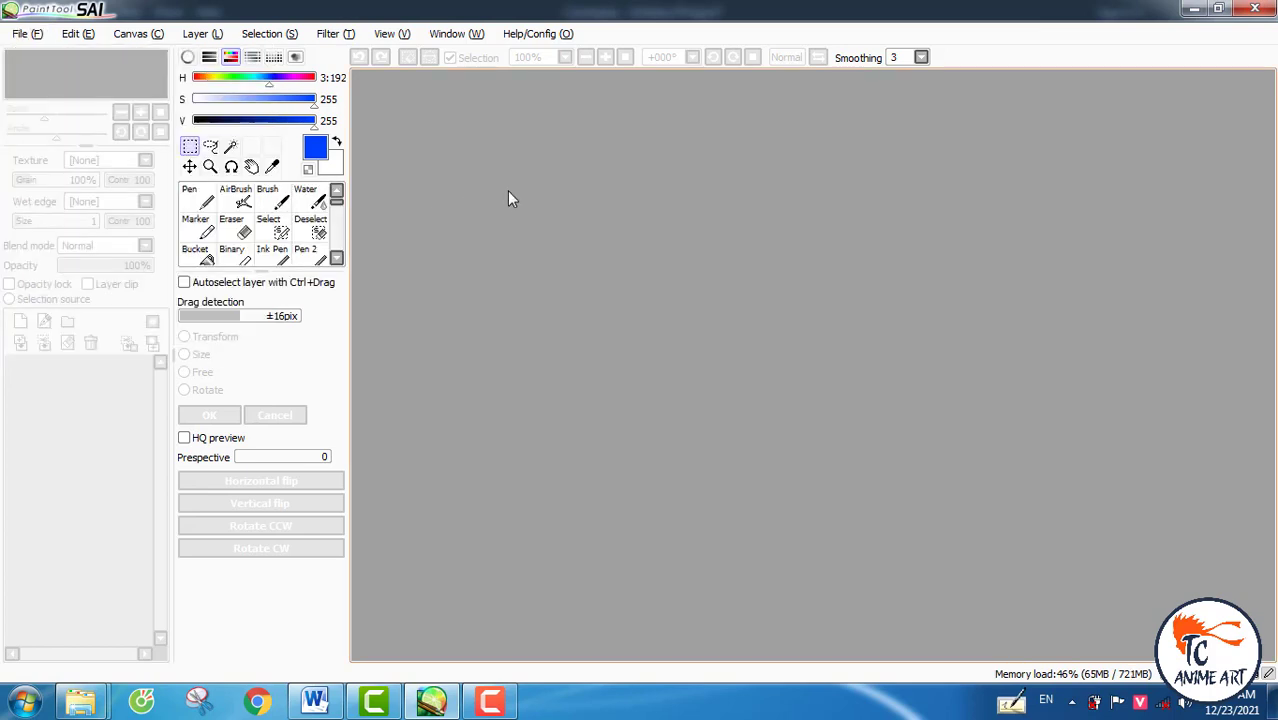
{"action": "left_click", "coordinate": [20, 33]}
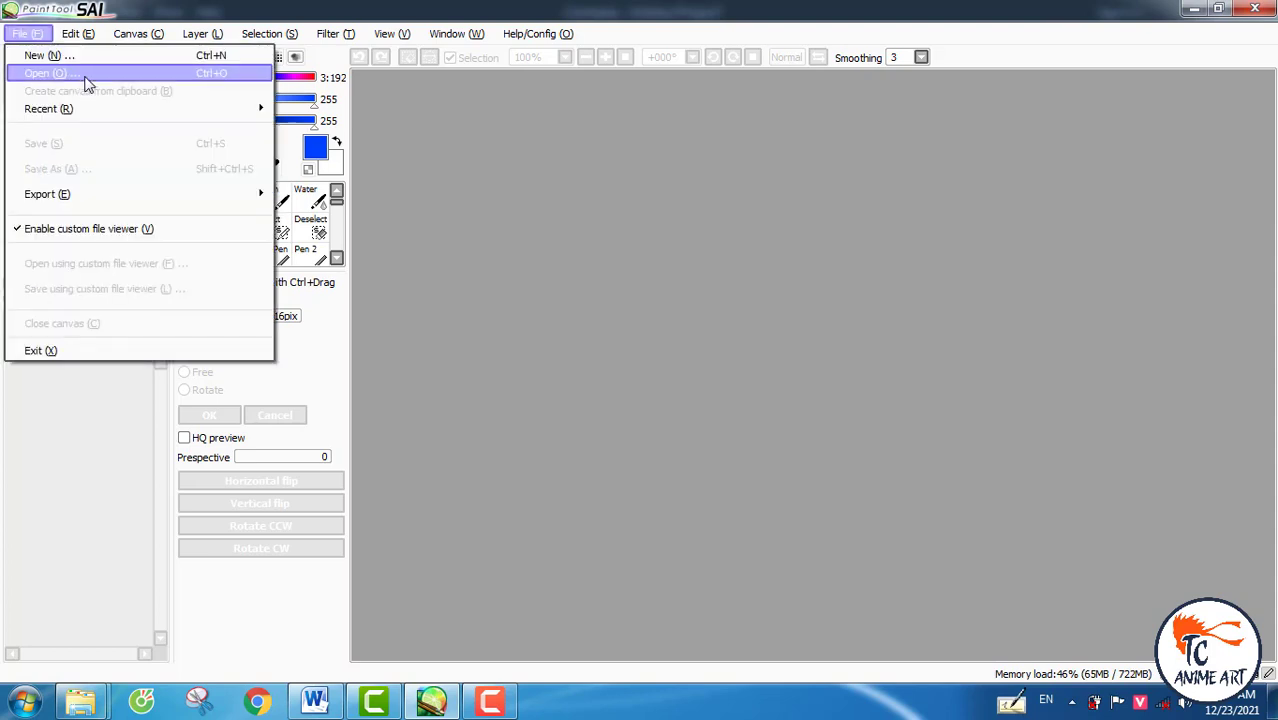
{"action": "left_click", "coordinate": [658, 195]}
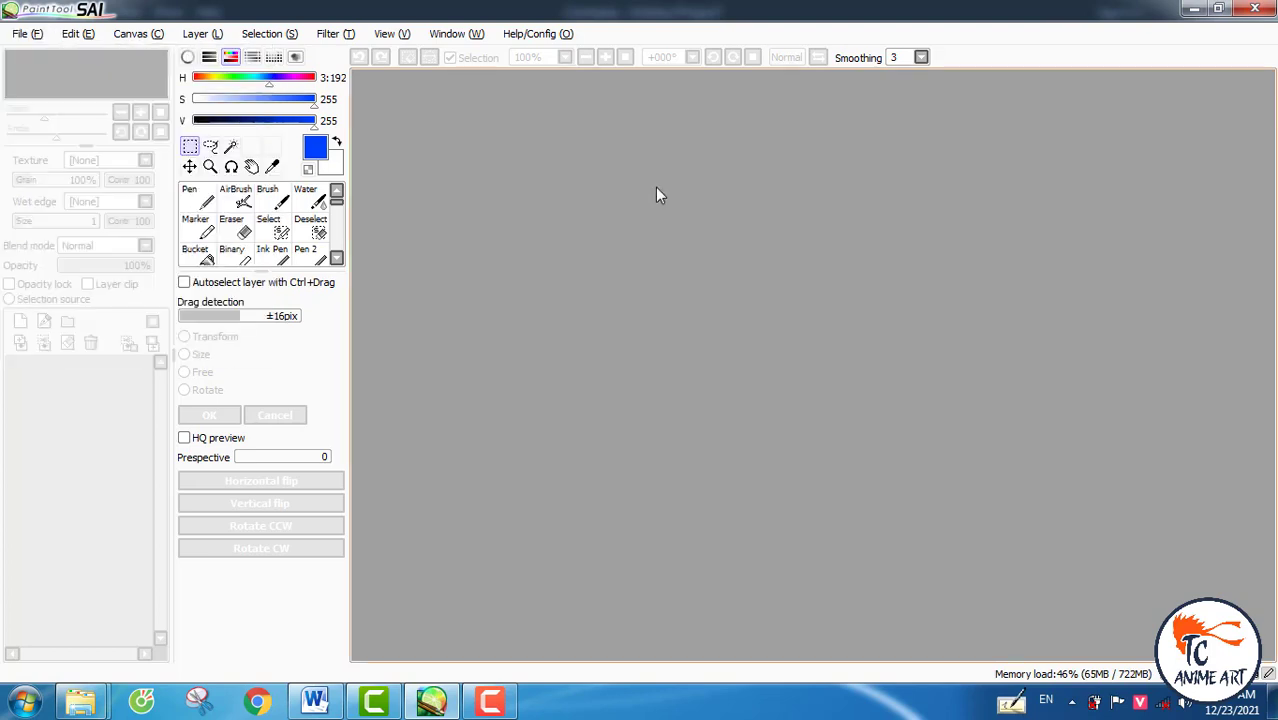
- Create a new canvas named Bai-01-Vi-du-01, 1280 x 720 pixels at a resolution of 72 pixel/inch
{"action": "left_click", "coordinate": [20, 33]}
{"action": "left_click", "coordinate": [44, 57]}
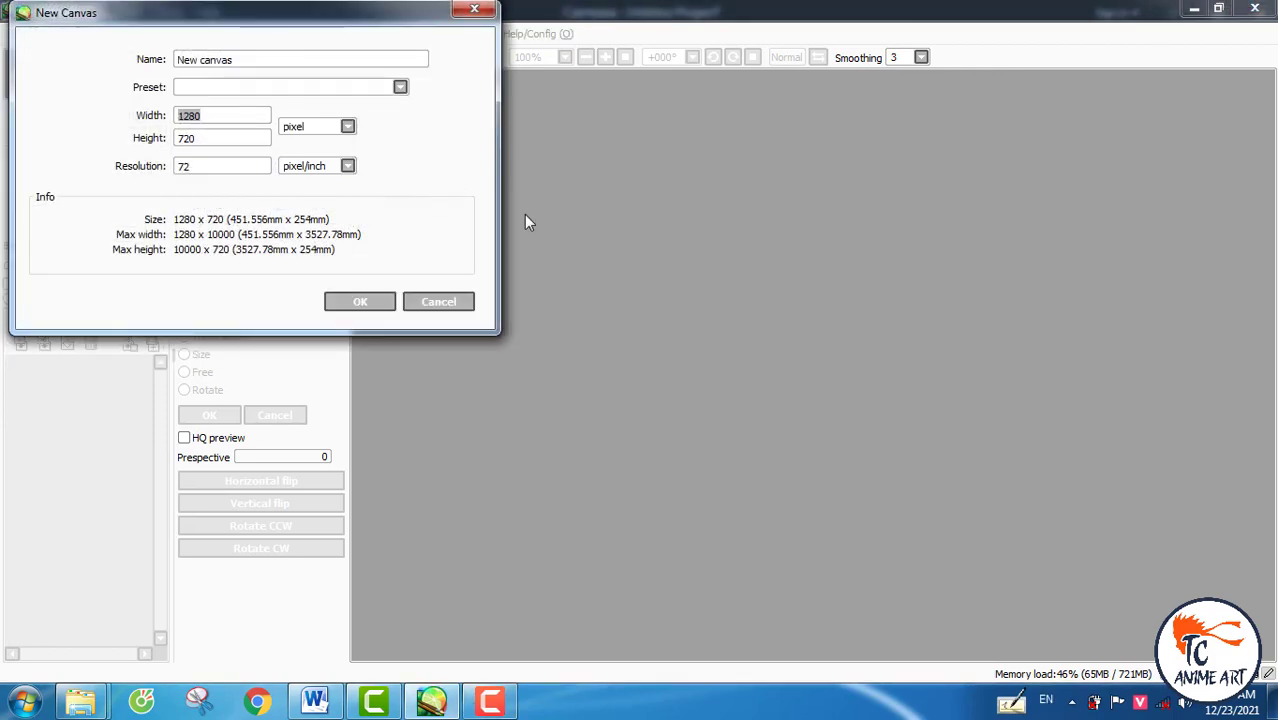
{"action": "left_click_drag", "start_coordinate": [369, 20], "coordinate": [760, 141]}
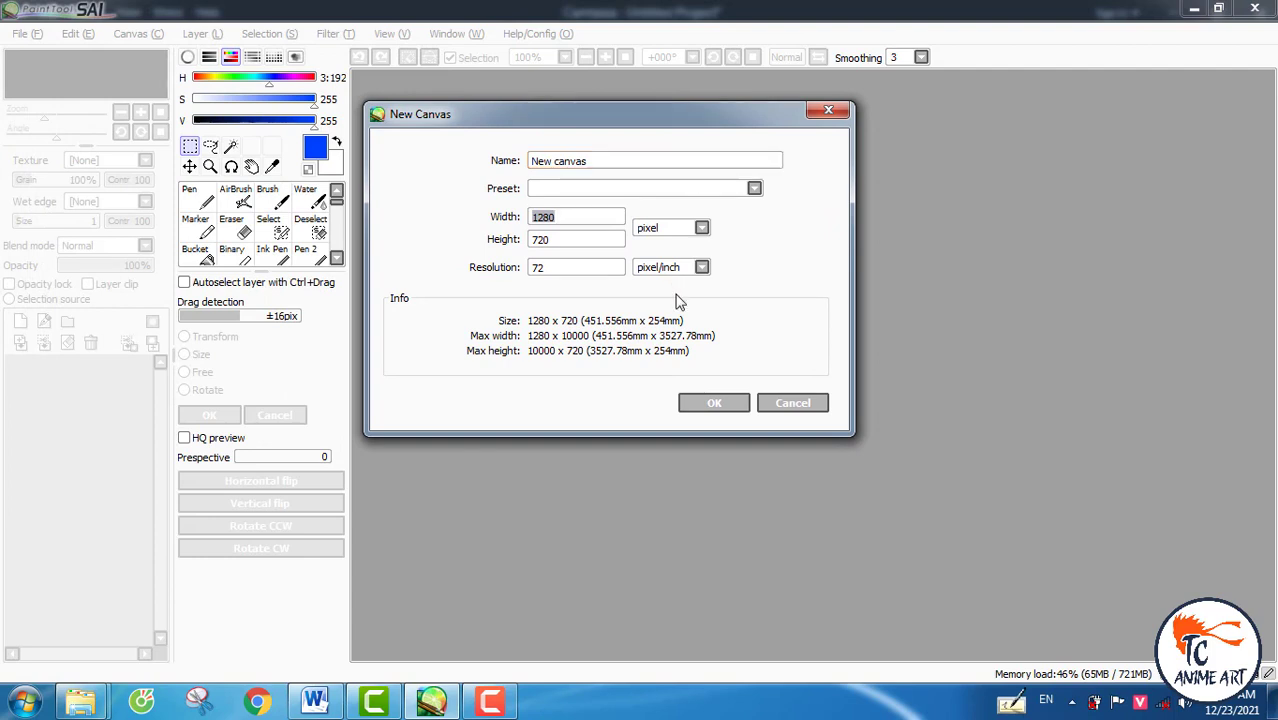
{"action": "left_click", "coordinate": [602, 161]}
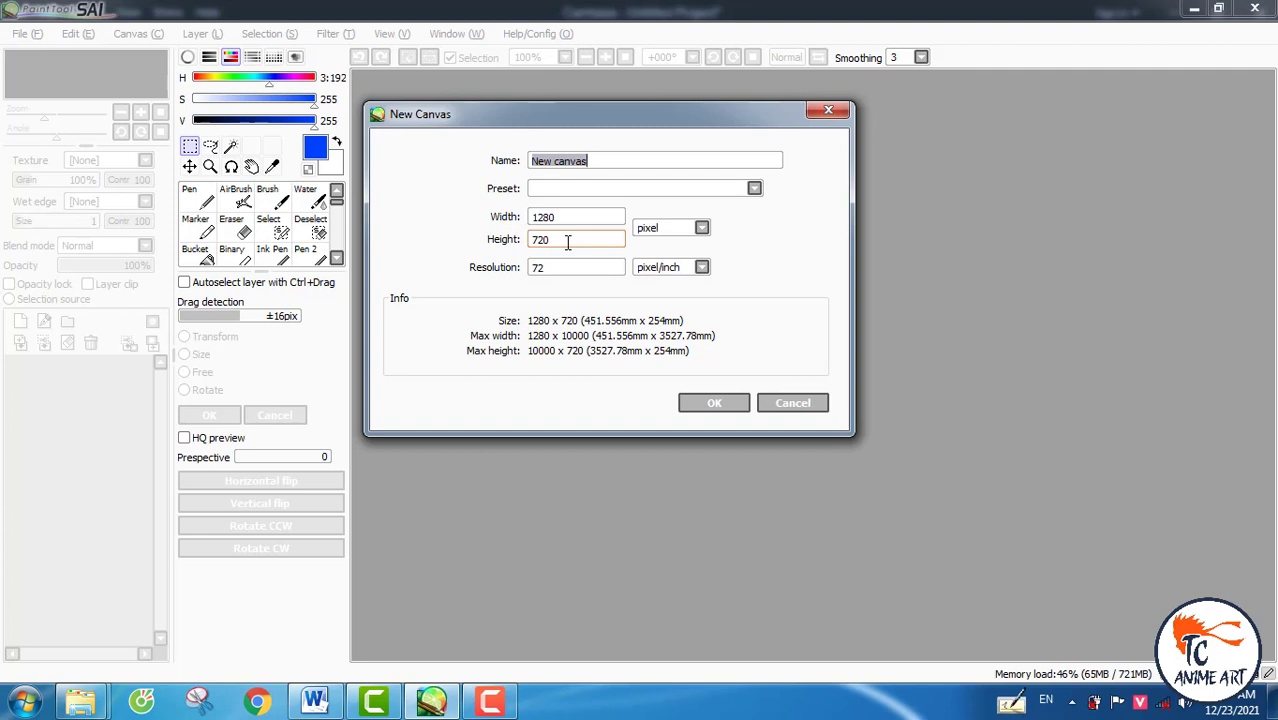
{"action": "left_click", "coordinate": [702, 228]}
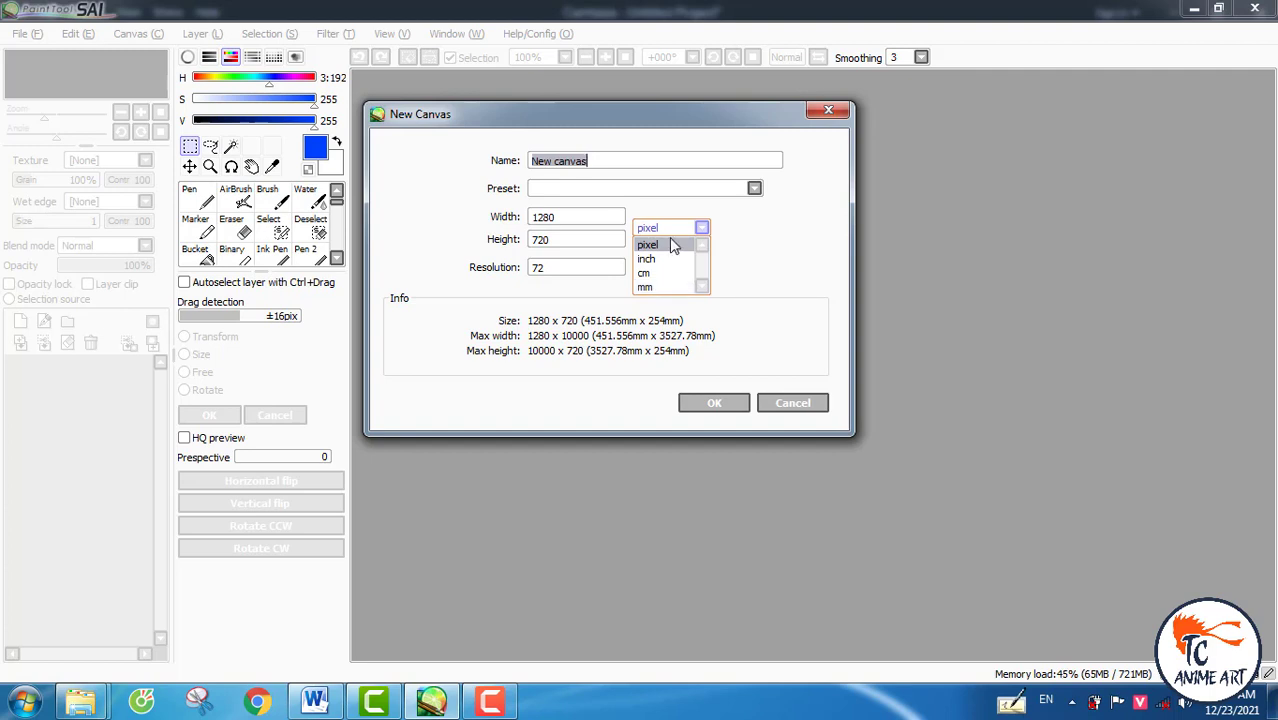
{"action": "left_click", "coordinate": [560, 268]}
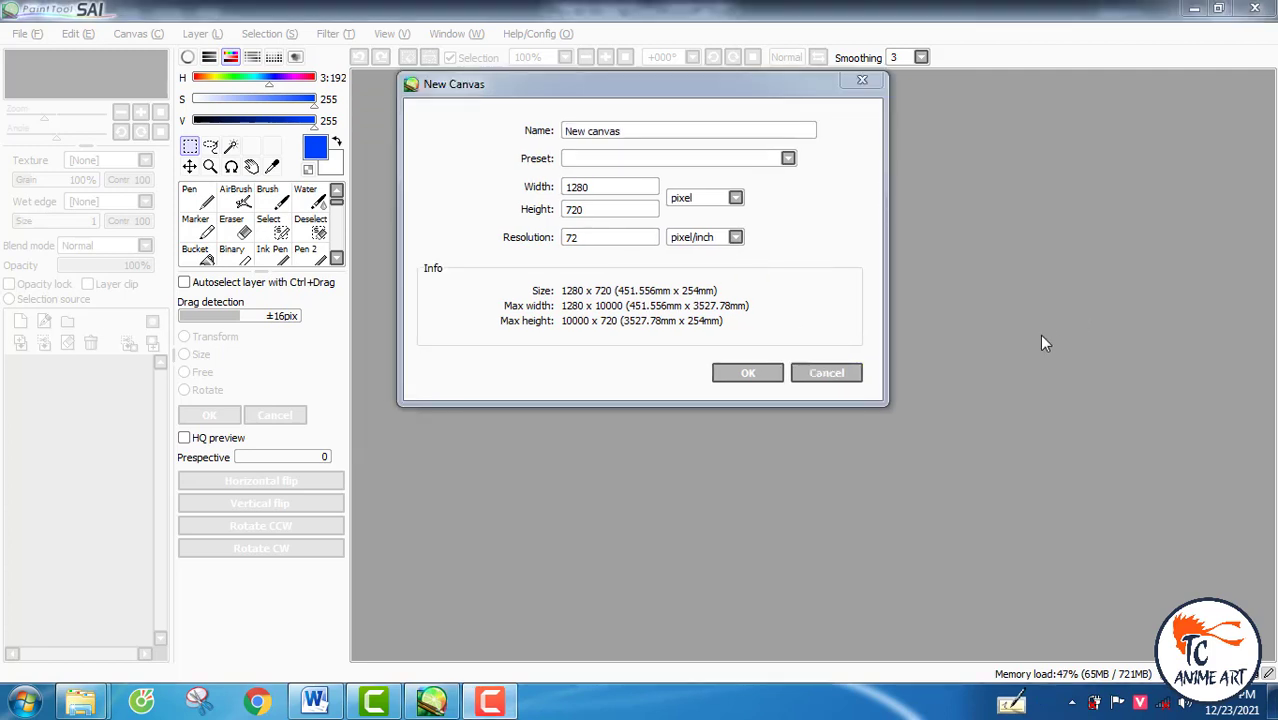
{"action": "left_click", "coordinate": [655, 147]}
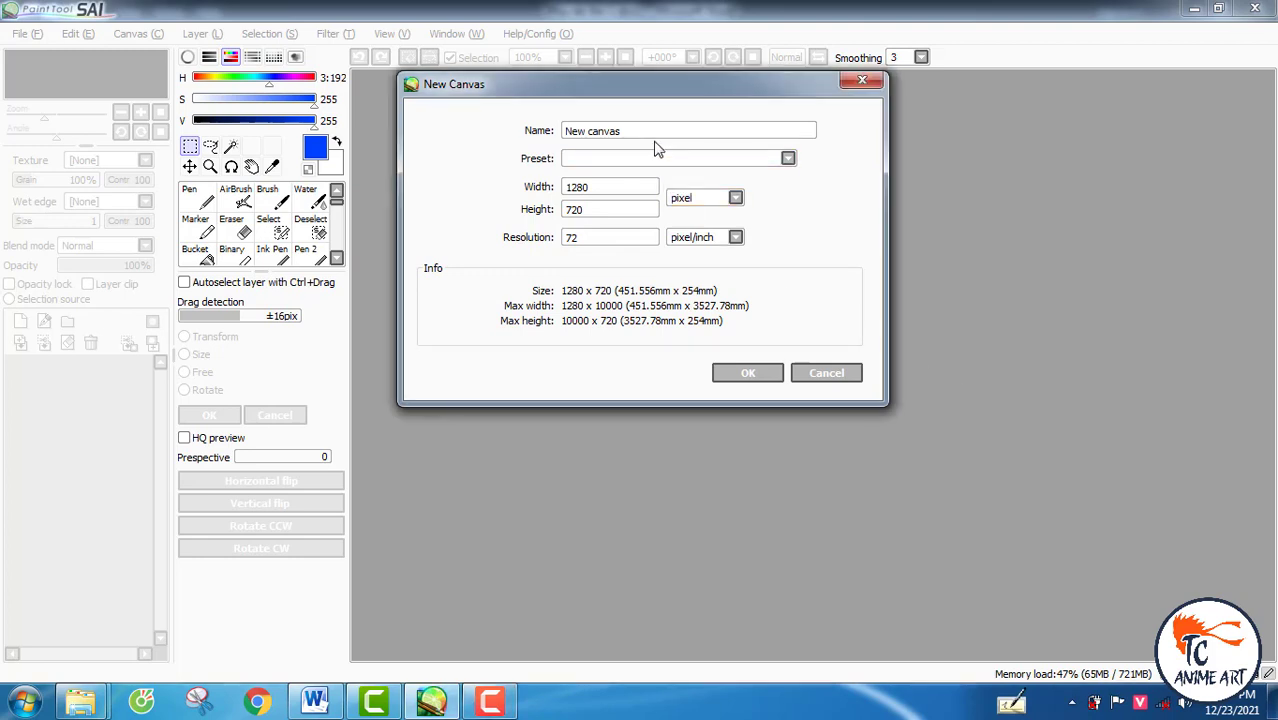
{"action": "key", "text": "ctrl+a"}
{"action": "type", "text": "Bai-01-Vi-du-01"}
{"action": "left_click", "coordinate": [756, 374]}
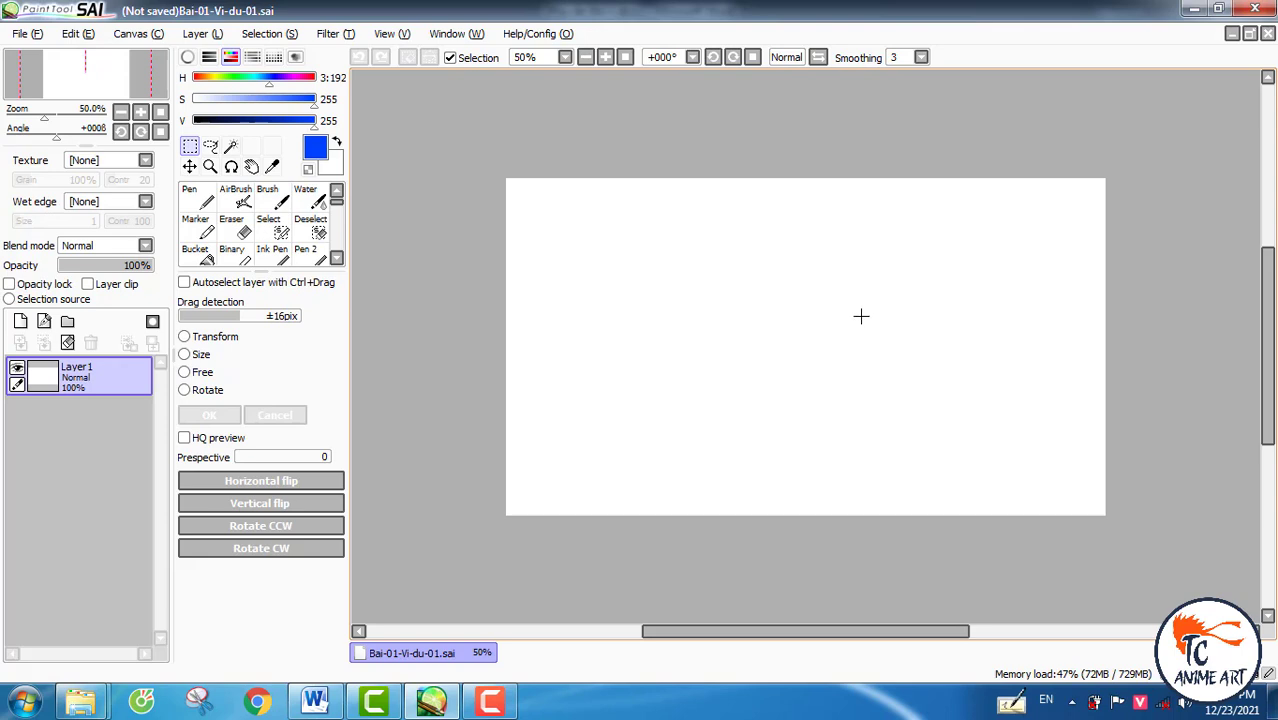
- Save the canvas as Bai-01-Vi-du-01.sai in the New folder on the Desktop
{"action": "left_click", "coordinate": [24, 34]}
{"action": "left_click", "coordinate": [84, 169]}
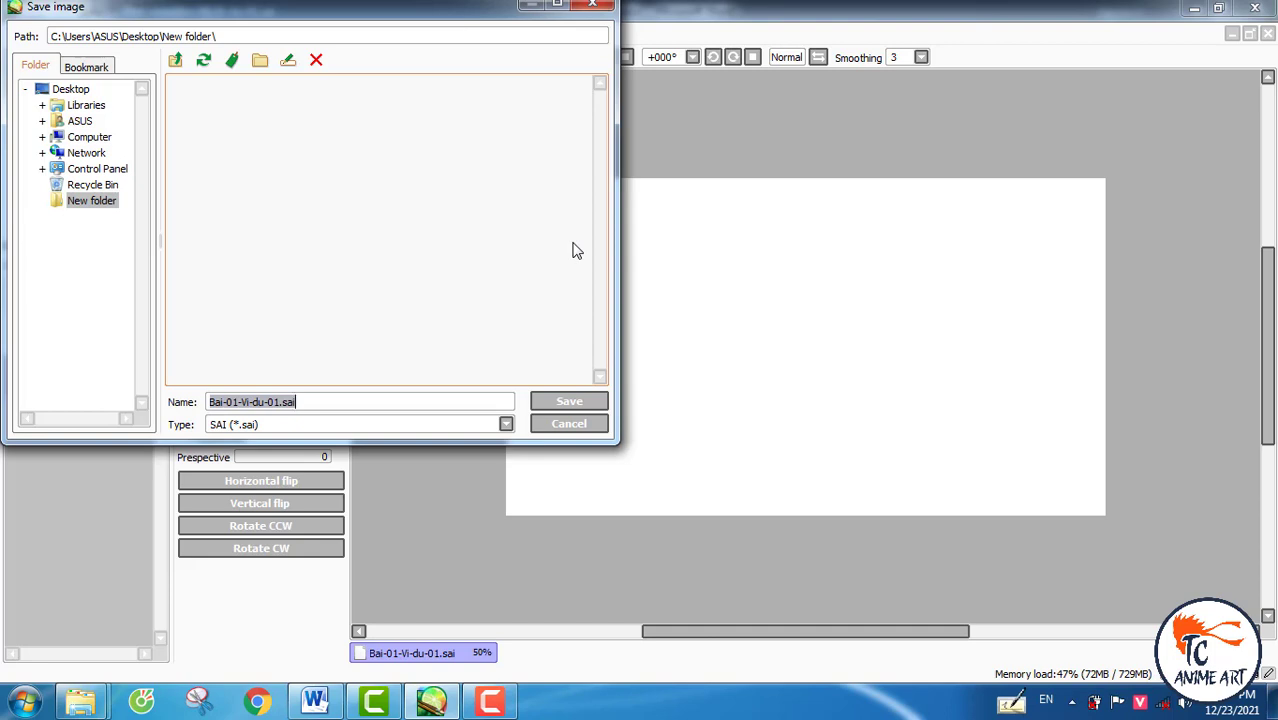
{"action": "left_click", "coordinate": [176, 62]}
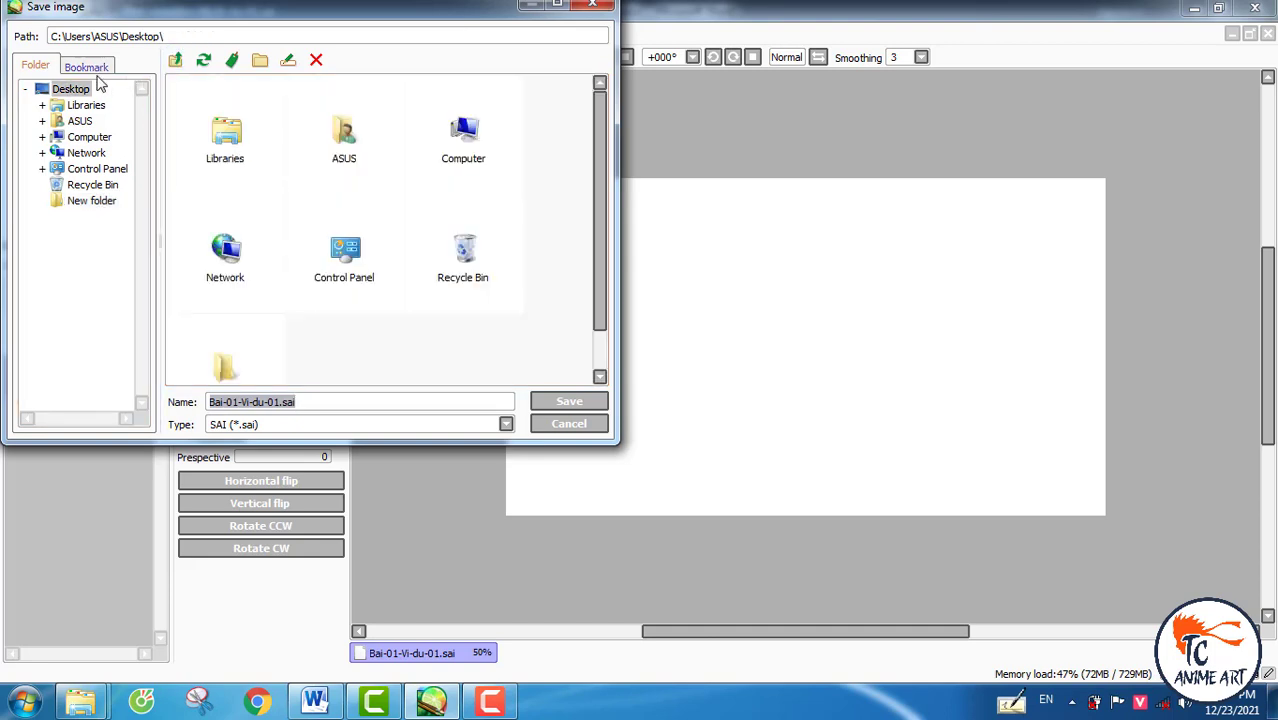
{"action": "scroll", "coordinate": [290, 248], "scroll_direction": "down", "scroll_amount": 1}
{"action": "double_click", "coordinate": [244, 314]}
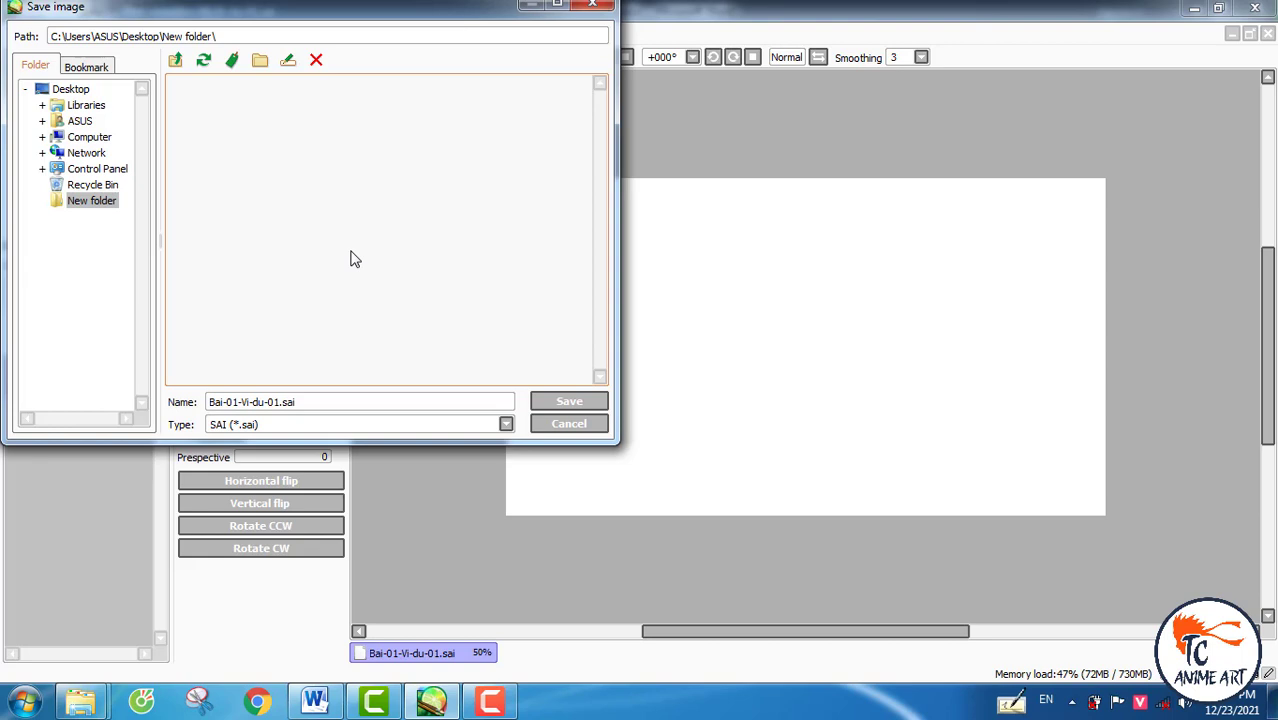
{"action": "left_click", "coordinate": [321, 400]}
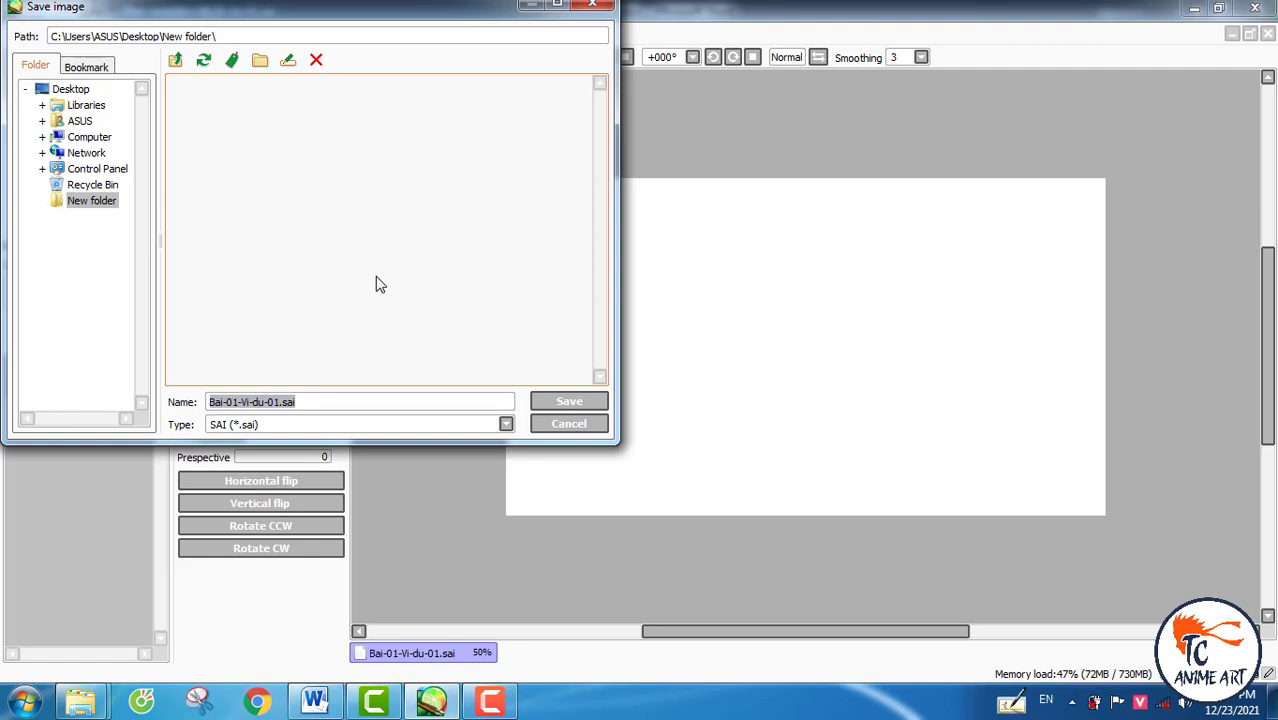
{"action": "left_click", "coordinate": [566, 403]}
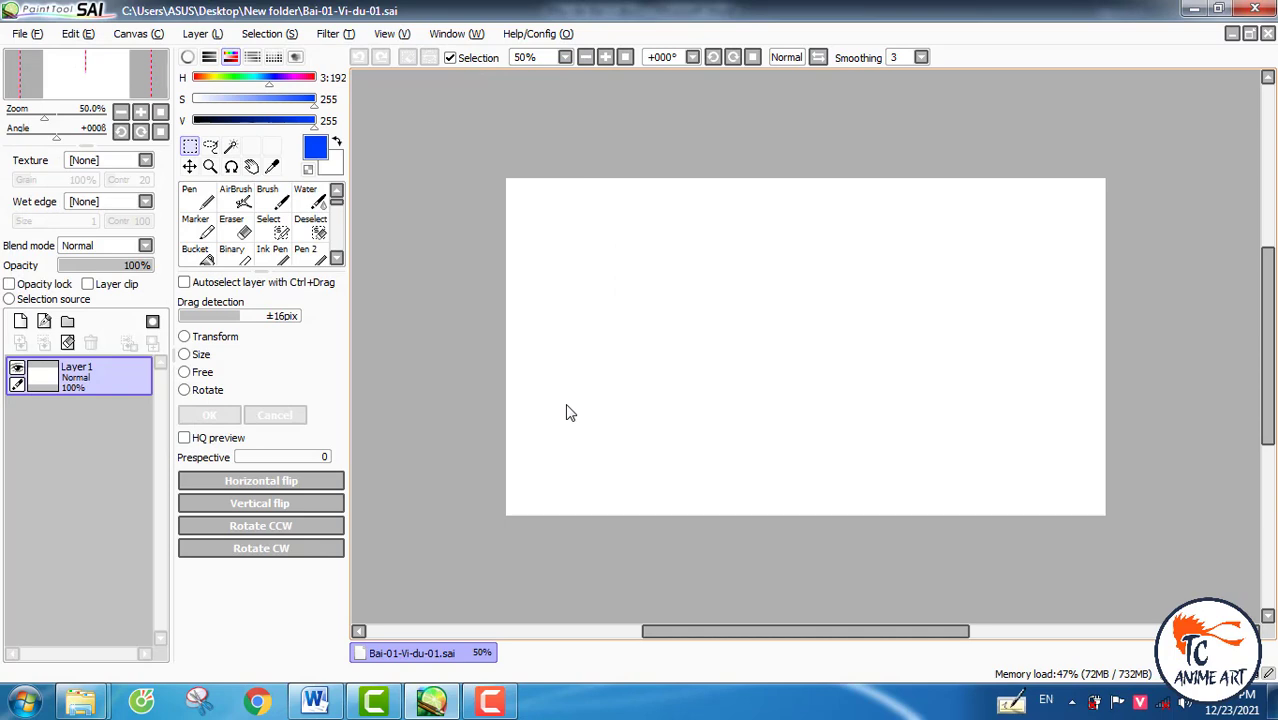
- Close the Bai-01-Vi-du-01.sai canvas and switch to the Pen tool
{"action": "left_click", "coordinate": [1268, 34]}
{"action": "key", "text": "n"}
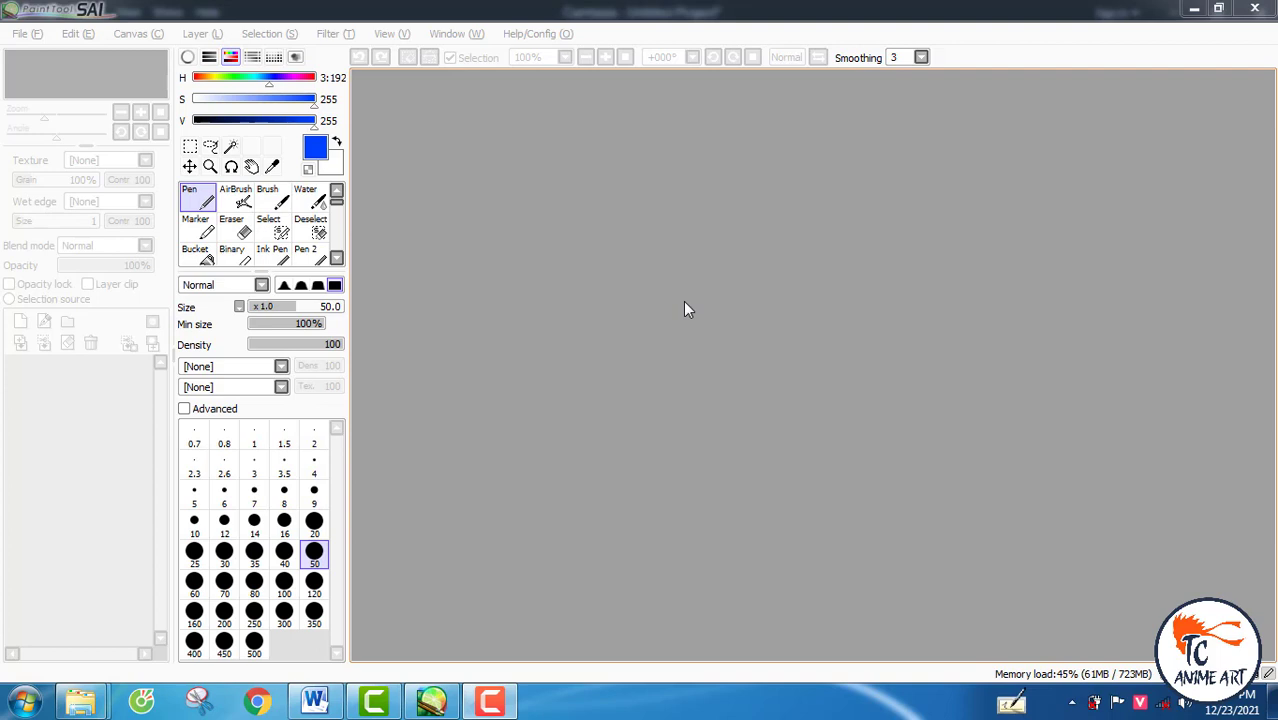
- Open Bai-01-Vi-du-01.sai from the Desktop's New folder and draw a looping blue freehand stroke across the canvas with the size 50 Pen
{"action": "left_click", "coordinate": [28, 36]}
{"action": "left_click", "coordinate": [50, 76]}
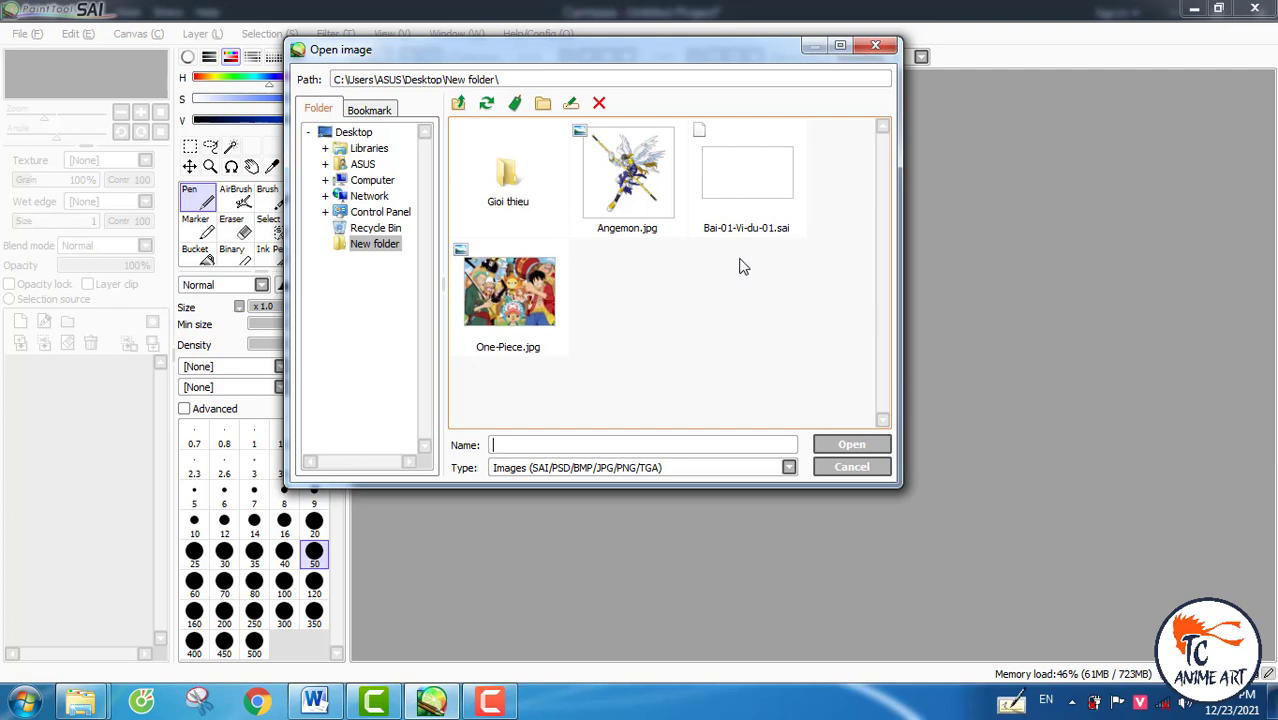
{"action": "left_click", "coordinate": [750, 194]}
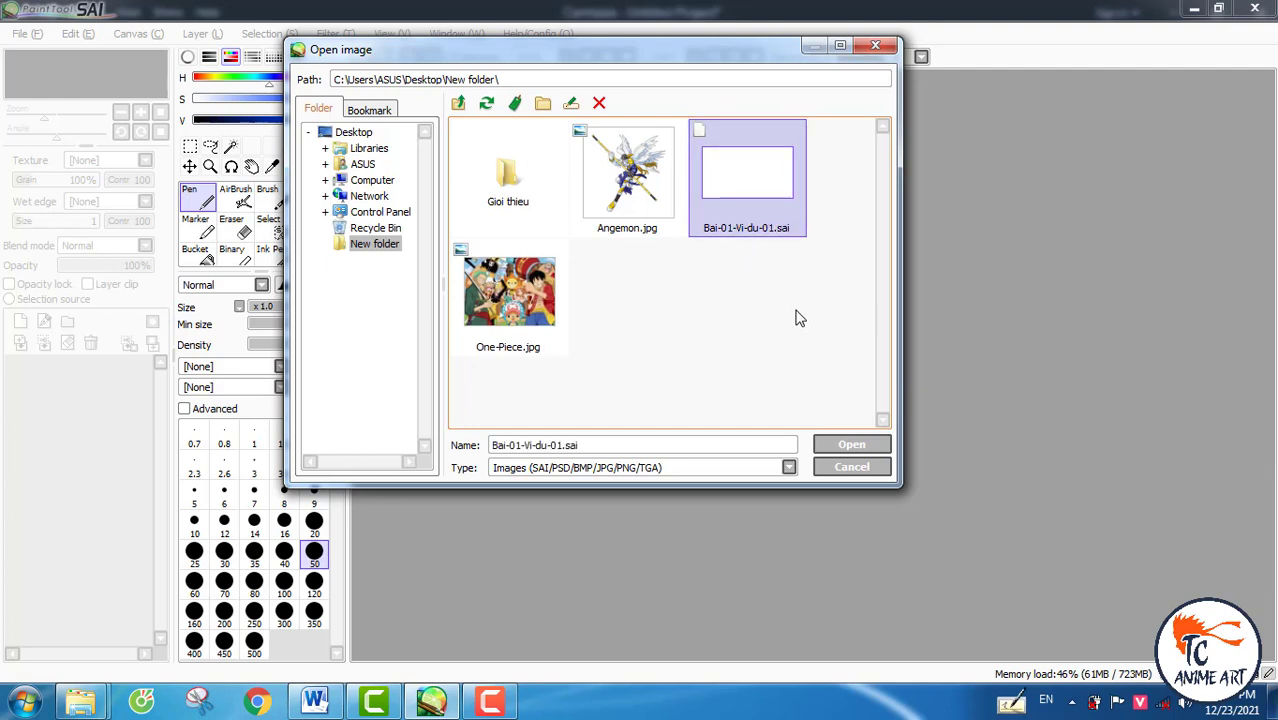
{"action": "left_click", "coordinate": [852, 445]}
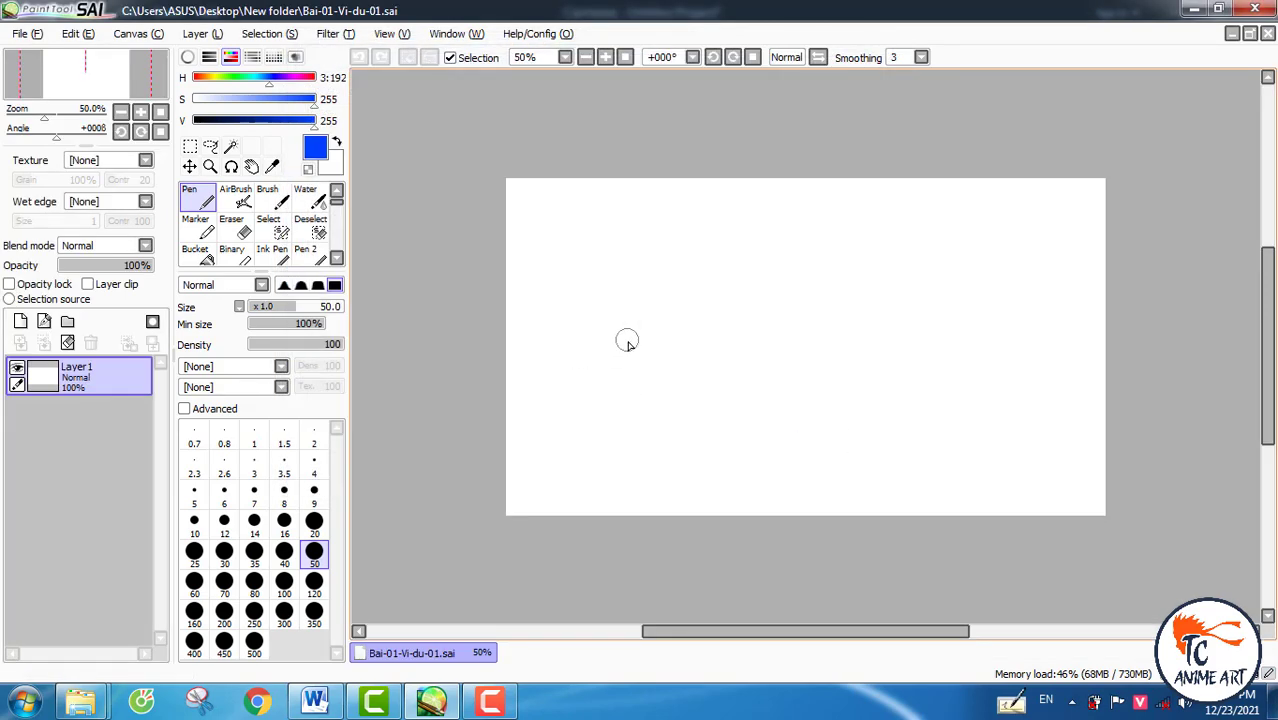
{"action": "mouse_move", "coordinate": [620, 352]}
{"action": "left_mouse_down"}
{"action": "mouse_move", "coordinate": [616, 279]}
{"action": "mouse_move", "coordinate": [756, 256]}
{"action": "mouse_move", "coordinate": [787, 422]}
{"action": "mouse_move", "coordinate": [791, 256]}
{"action": "mouse_move", "coordinate": [928, 315]}
{"action": "mouse_move", "coordinate": [678, 326]}
{"action": "mouse_move", "coordinate": [935, 328]}
{"action": "mouse_move", "coordinate": [992, 275]}
{"action": "mouse_move", "coordinate": [997, 383]}
{"action": "mouse_move", "coordinate": [917, 312]}
{"action": "mouse_move", "coordinate": [842, 354]}
{"action": "mouse_move", "coordinate": [852, 425]}
{"action": "left_mouse_up"}
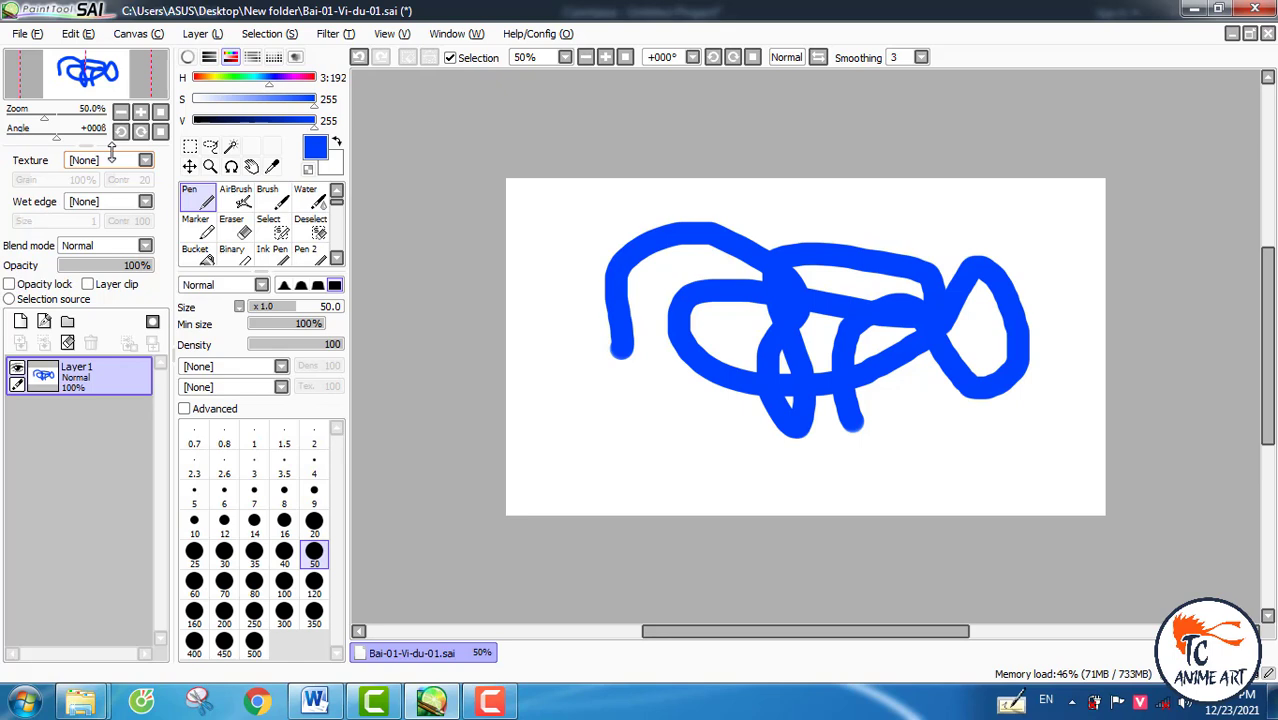
- Save the drawing as a separate file named Bai-01-Vi-du-02.sai in the Desktop's New folder
{"action": "left_click", "coordinate": [38, 35]}
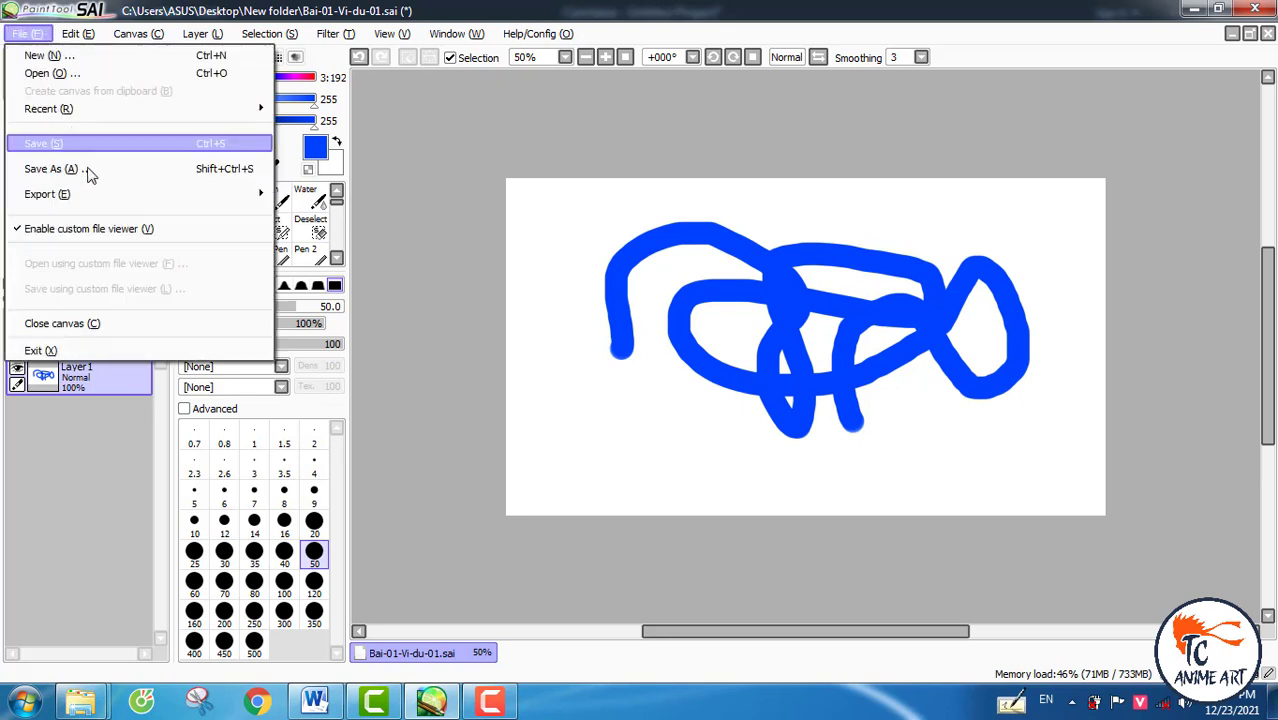
{"action": "left_click", "coordinate": [120, 178]}
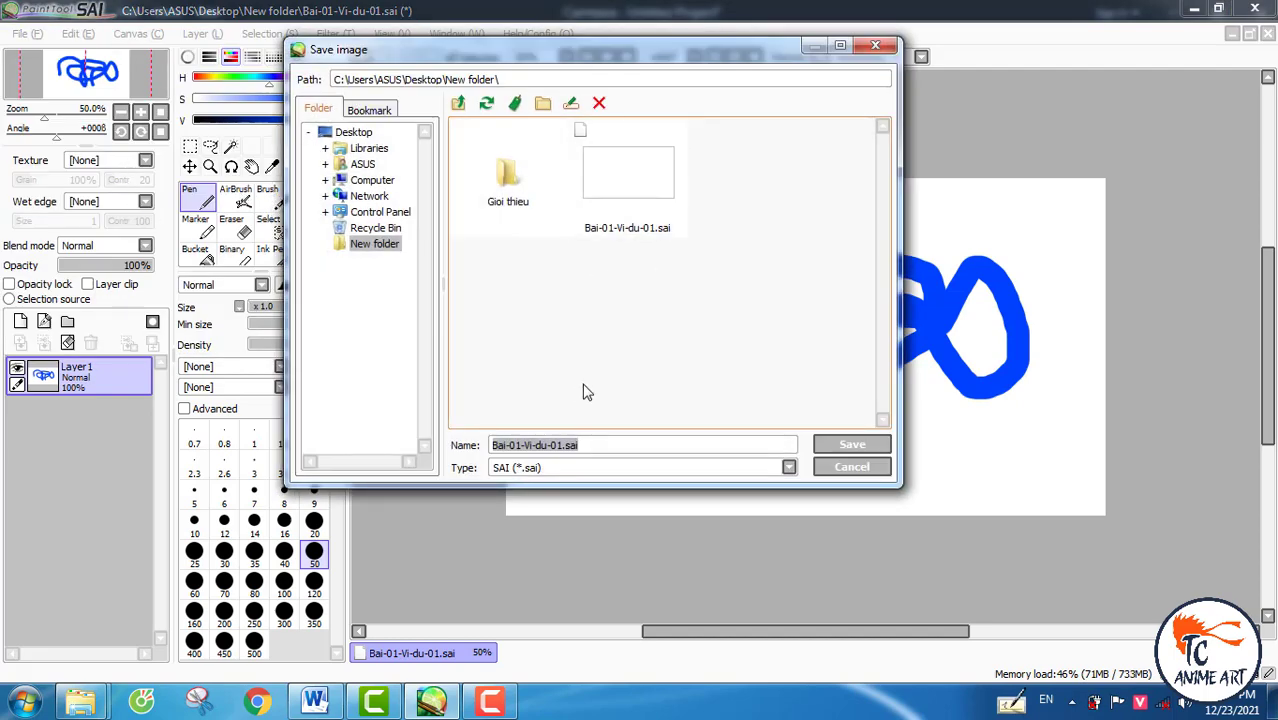
{"action": "left_click", "coordinate": [608, 447]}
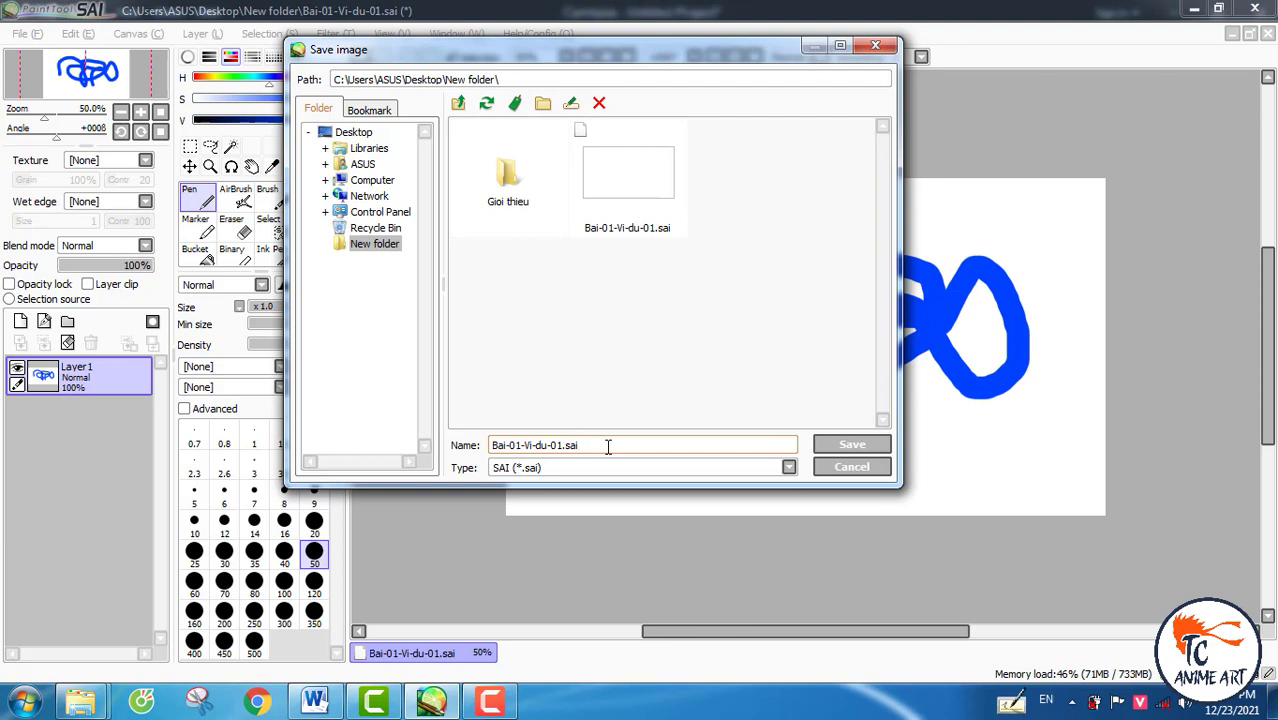
{"action": "key", "text": "BackSpace"}
{"action": "key", "text": "BackSpace"}
{"action": "key", "text": "BackSpace"}
{"action": "key", "text": "BackSpace"}
{"action": "key", "text": "BackSpace"}
{"action": "type", "text": "2"}
{"action": "left_click", "coordinate": [848, 446]}
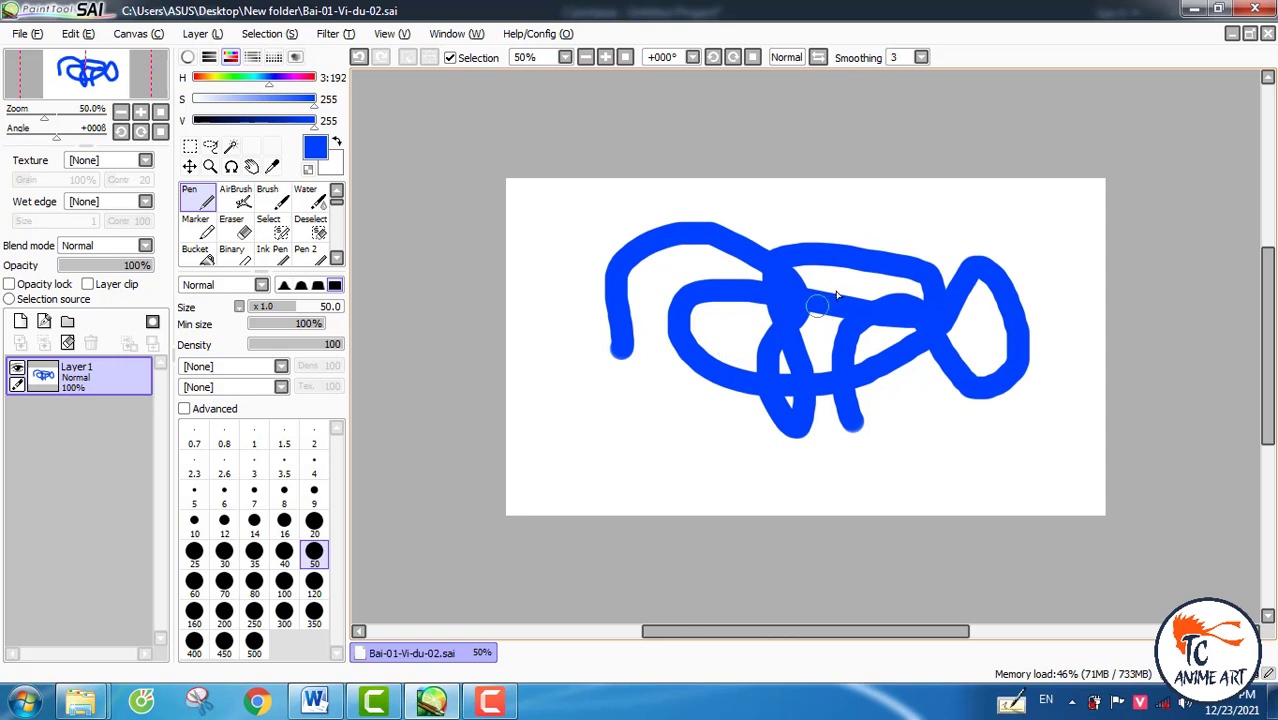
- Close the Bai-01-Vi-du-02.sai canvas and increase the Pen size to 70
{"action": "left_click", "coordinate": [1267, 34]}
{"action": "key", "text": "bracketright"}
{"action": "key", "text": "bracketright"}
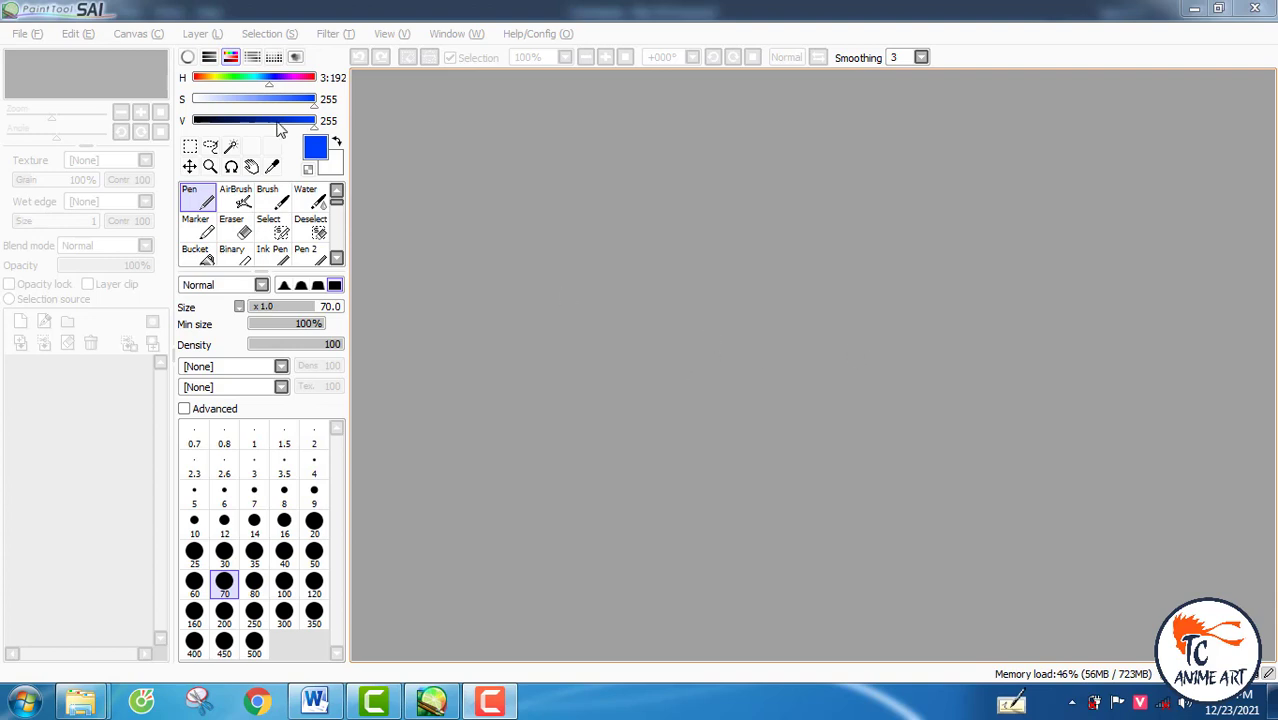
- Open One-Piece.jpg from the Desktop's New folder and draw a blue zigzag stroke across the characters with the size 20 Pen
{"action": "left_click", "coordinate": [43, 73]}
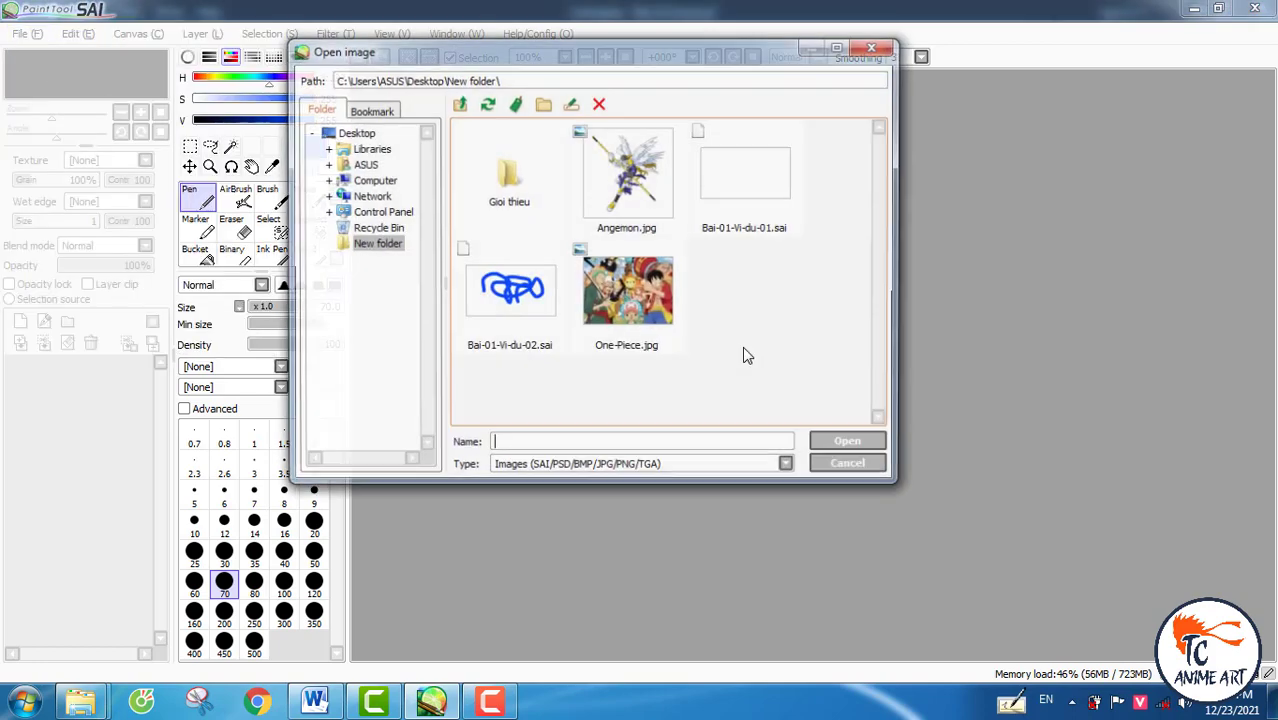
{"action": "left_click", "coordinate": [639, 300]}
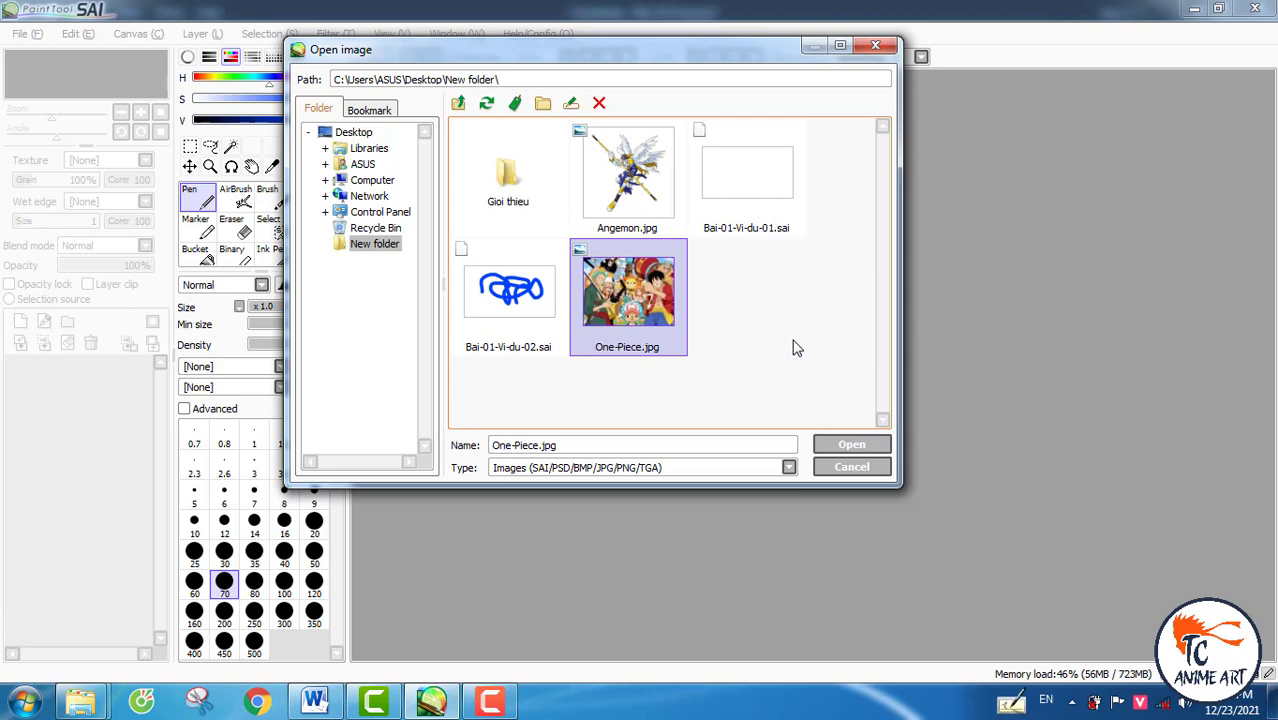
{"action": "left_click", "coordinate": [852, 447]}
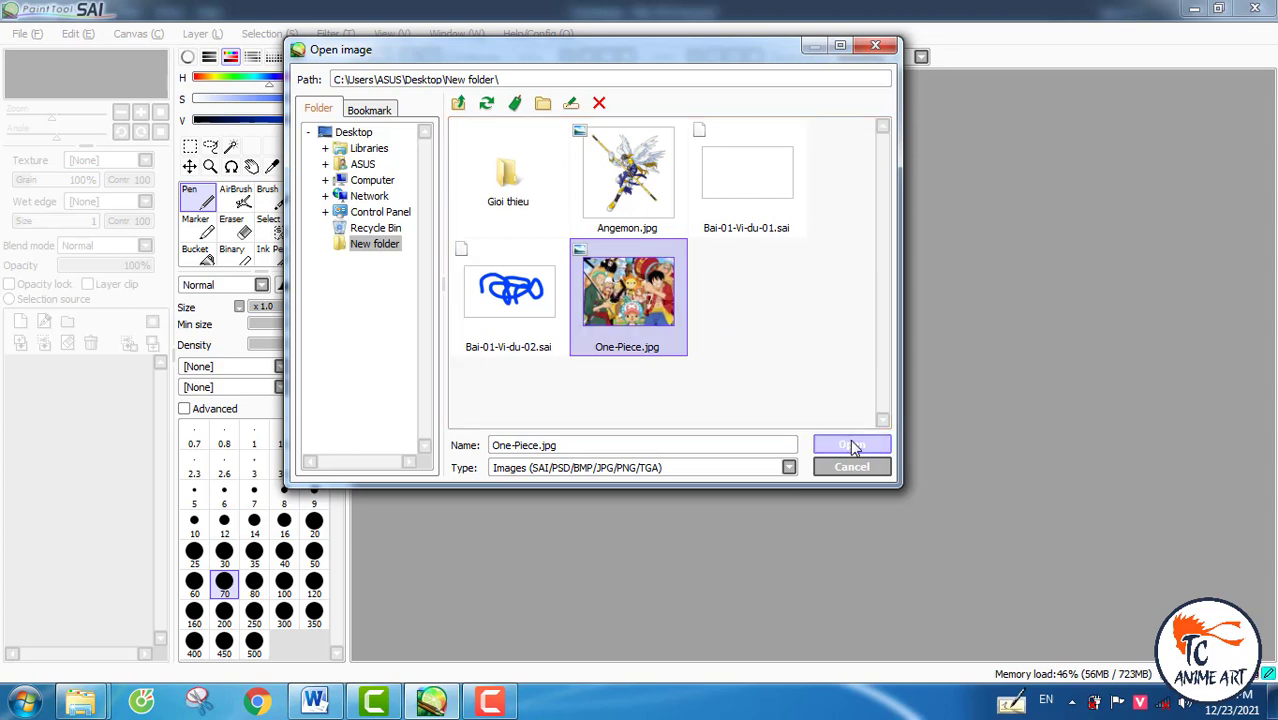
{"action": "left_click", "coordinate": [314, 522]}
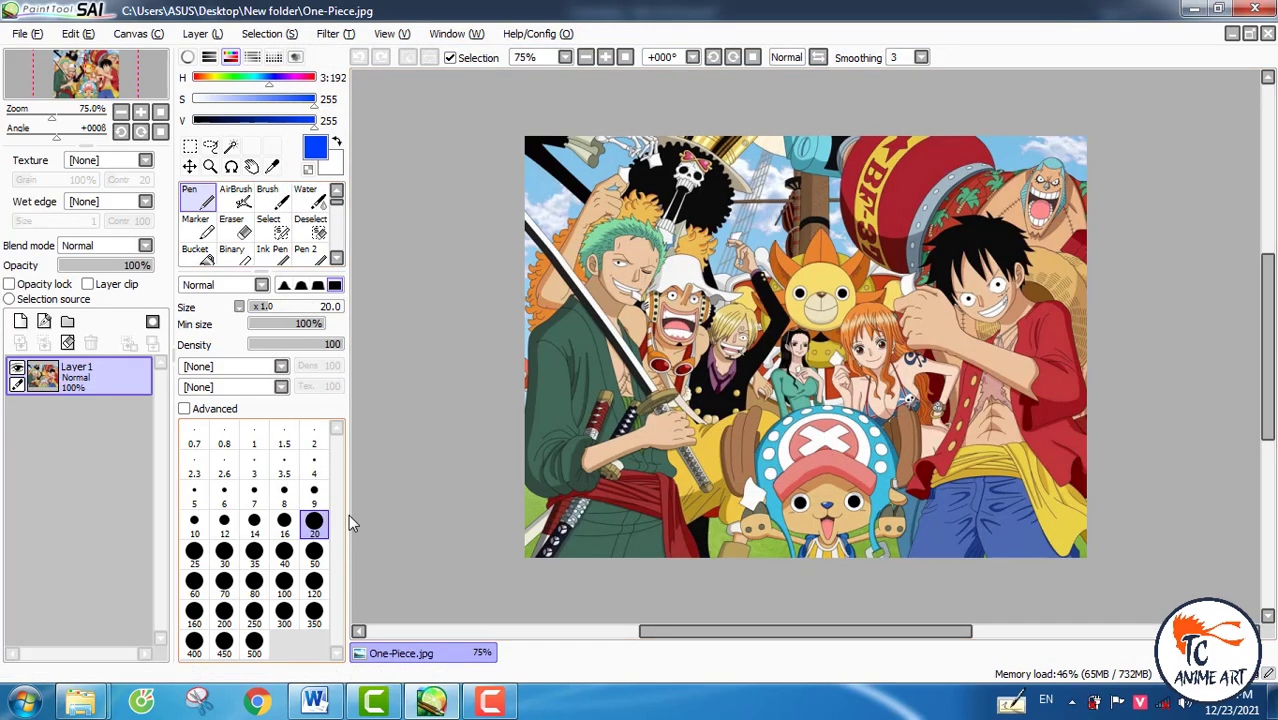
{"action": "mouse_move", "coordinate": [628, 396]}
{"action": "left_mouse_down"}
{"action": "mouse_move", "coordinate": [680, 215]}
{"action": "mouse_move", "coordinate": [775, 312]}
{"action": "mouse_move", "coordinate": [830, 282]}
{"action": "mouse_move", "coordinate": [931, 401]}
{"action": "mouse_move", "coordinate": [1008, 270]}
{"action": "mouse_move", "coordinate": [1010, 425]}
{"action": "left_mouse_up"}
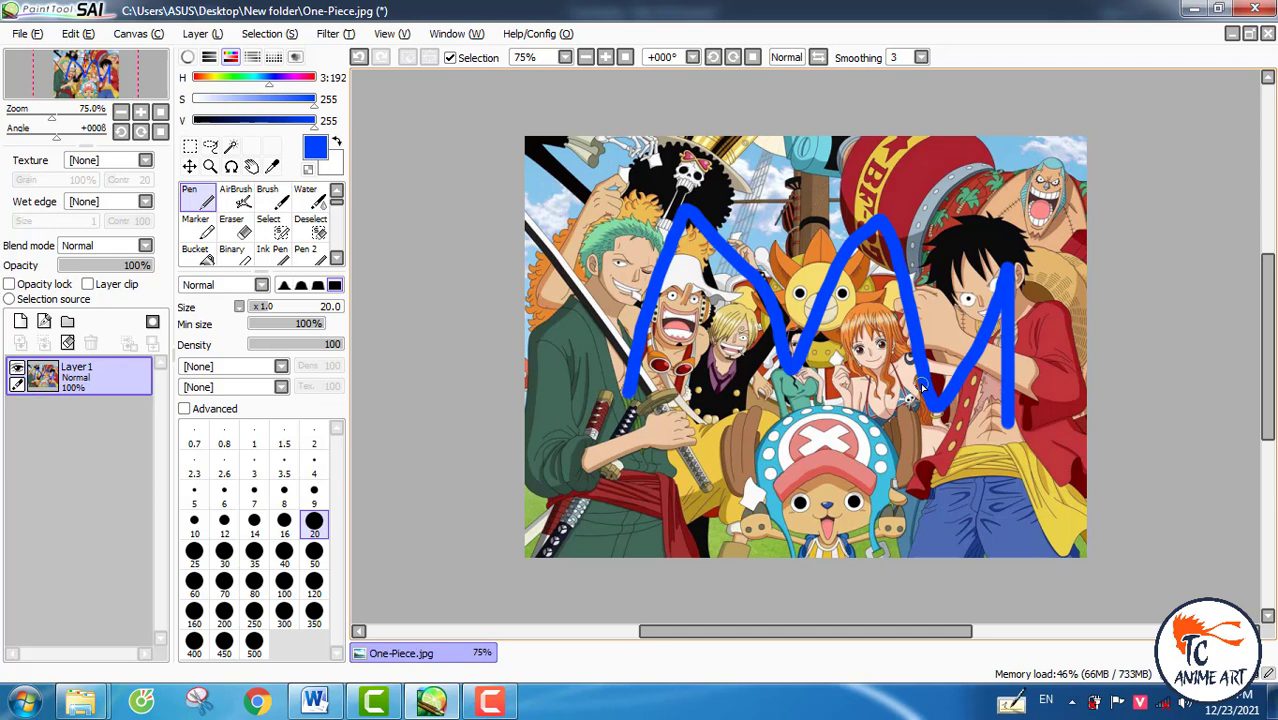
- Save the edited image in SAI format as Bai-01-Vi-du-03.sai in the Desktop's New folder, and close its canvas
{"action": "left_click", "coordinate": [25, 33]}
{"action": "left_click", "coordinate": [137, 167]}
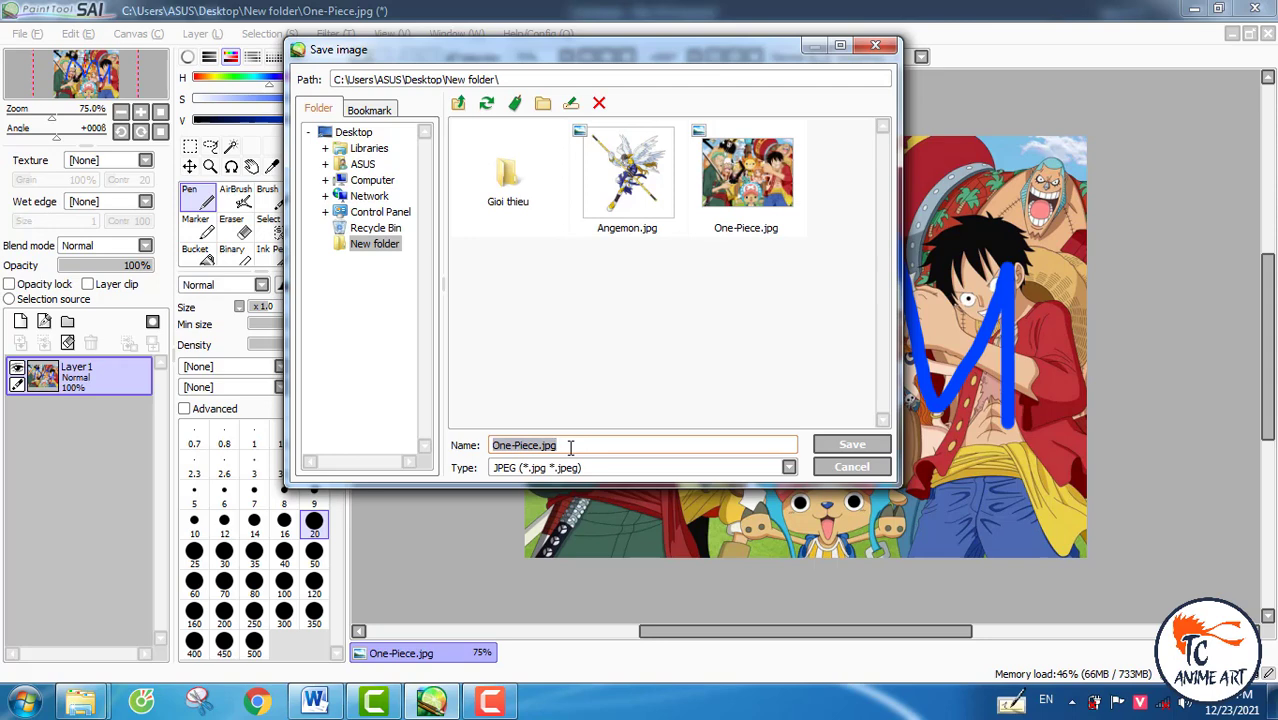
{"action": "type", "text": "Bai-01-Vi-du-03"}
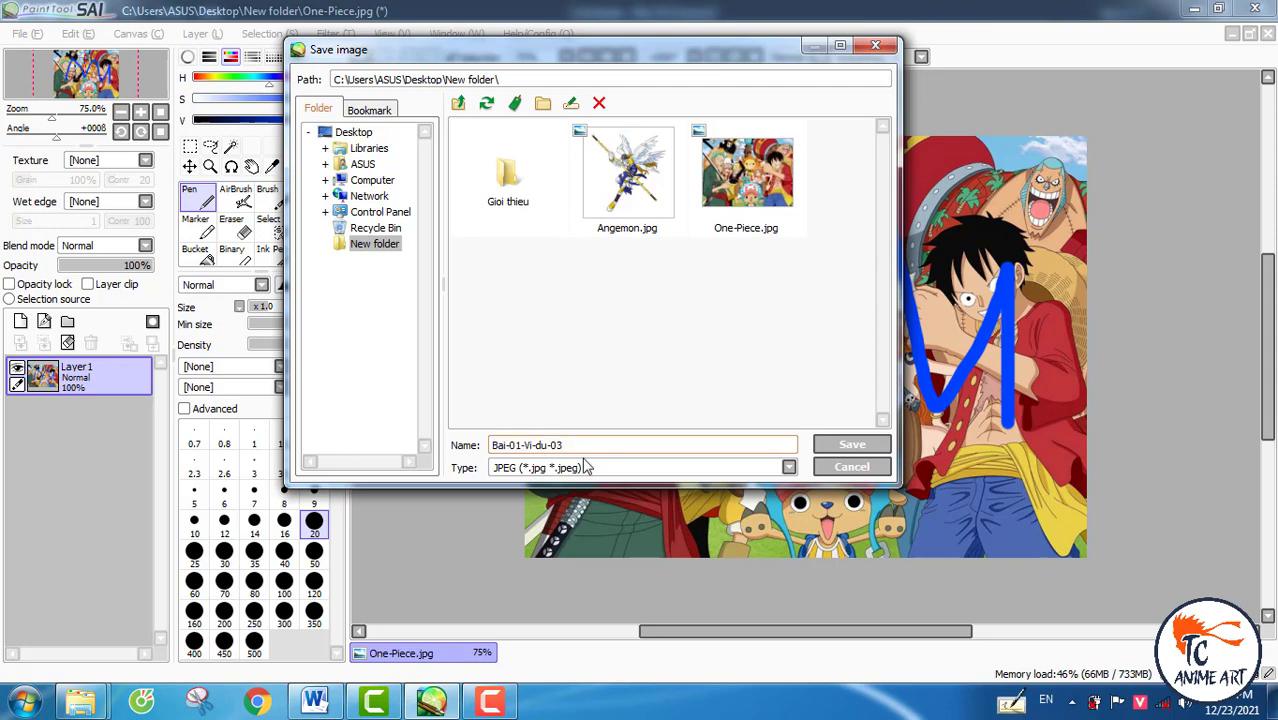
{"action": "left_click", "coordinate": [789, 467]}
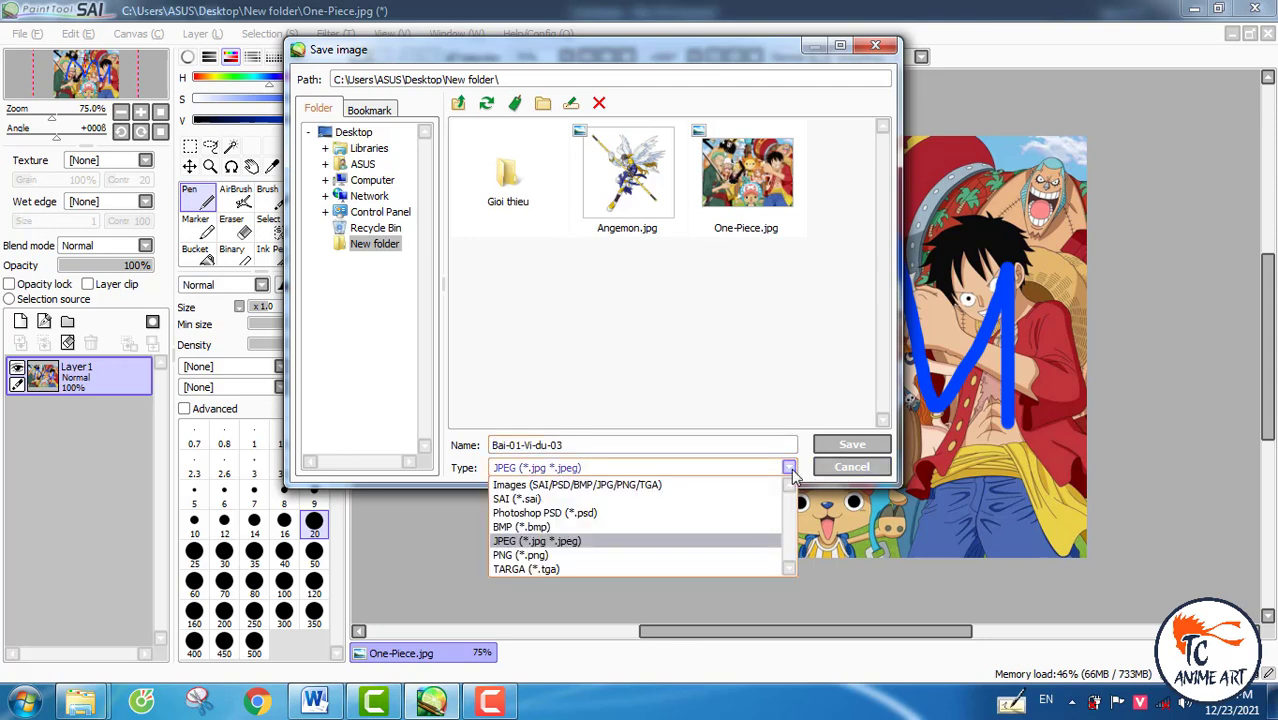
{"action": "left_click", "coordinate": [528, 499]}
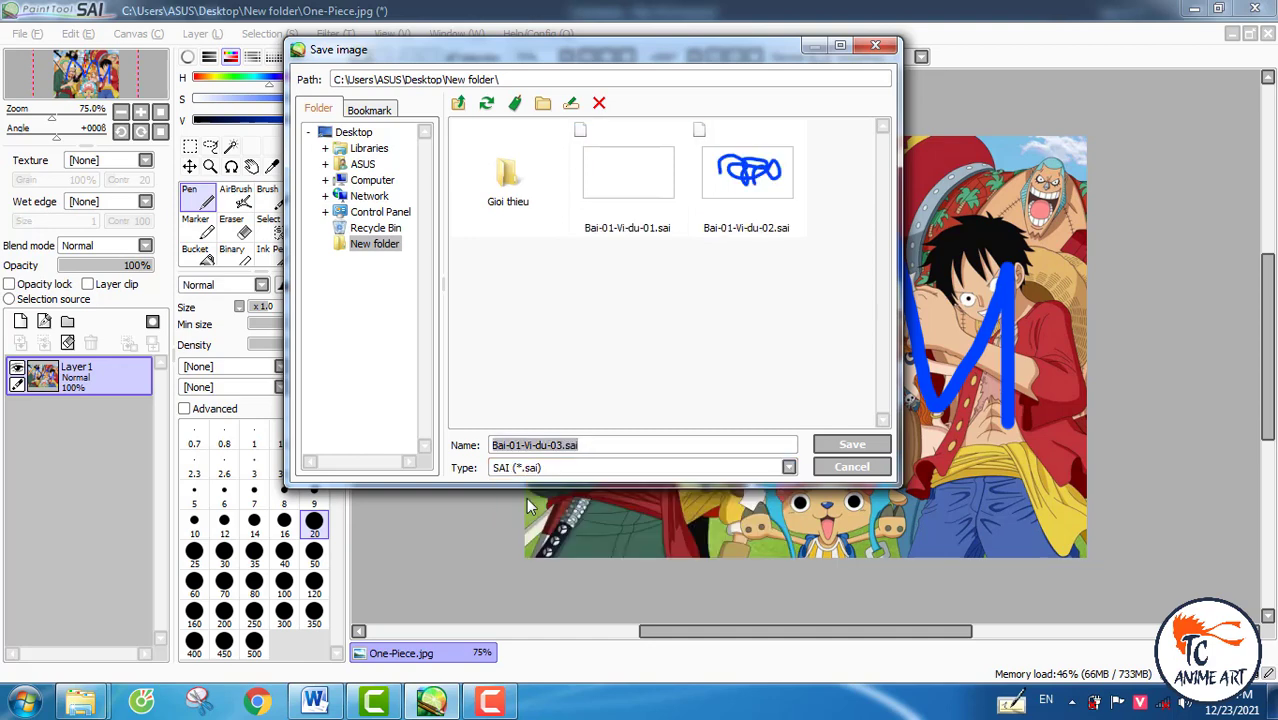
{"action": "left_click", "coordinate": [835, 446]}
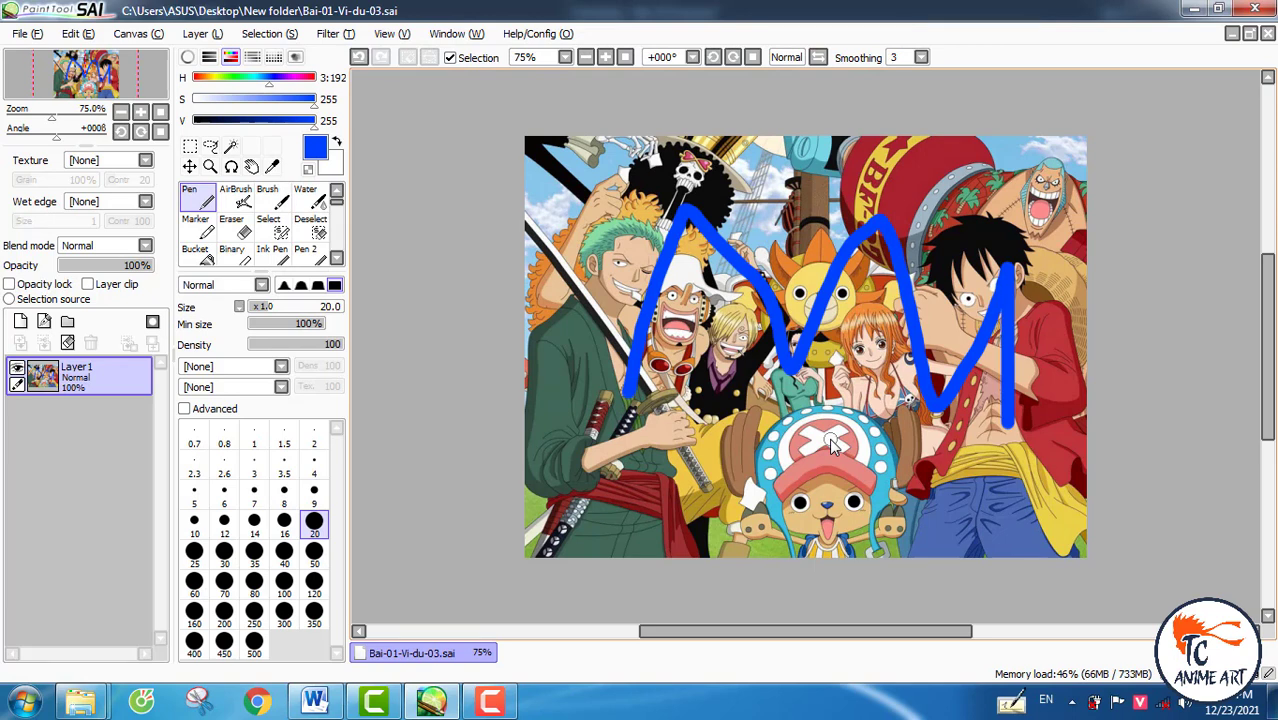
{"action": "left_click", "coordinate": [1268, 34]}
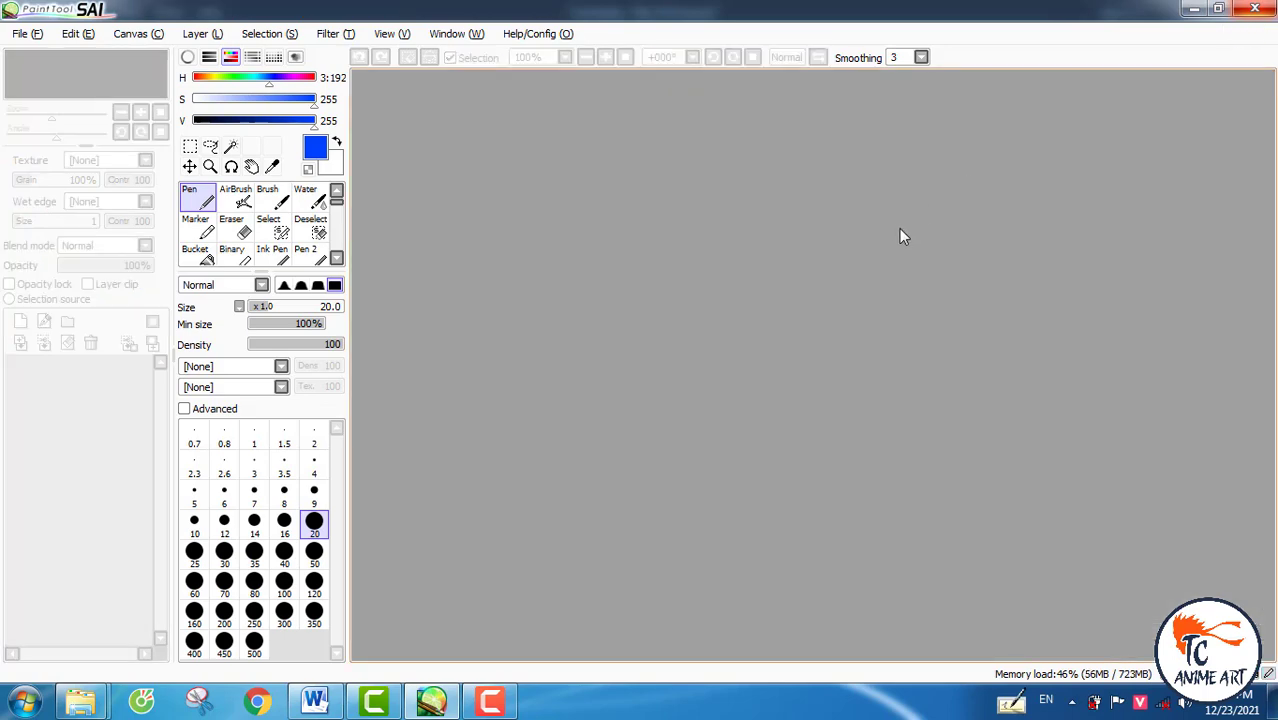
- Open Bai-01-Vi-du-03.sai and draw a red wavy stroke across the lower part of the image with the size 50 Pen
{"action": "left_click", "coordinate": [27, 34]}
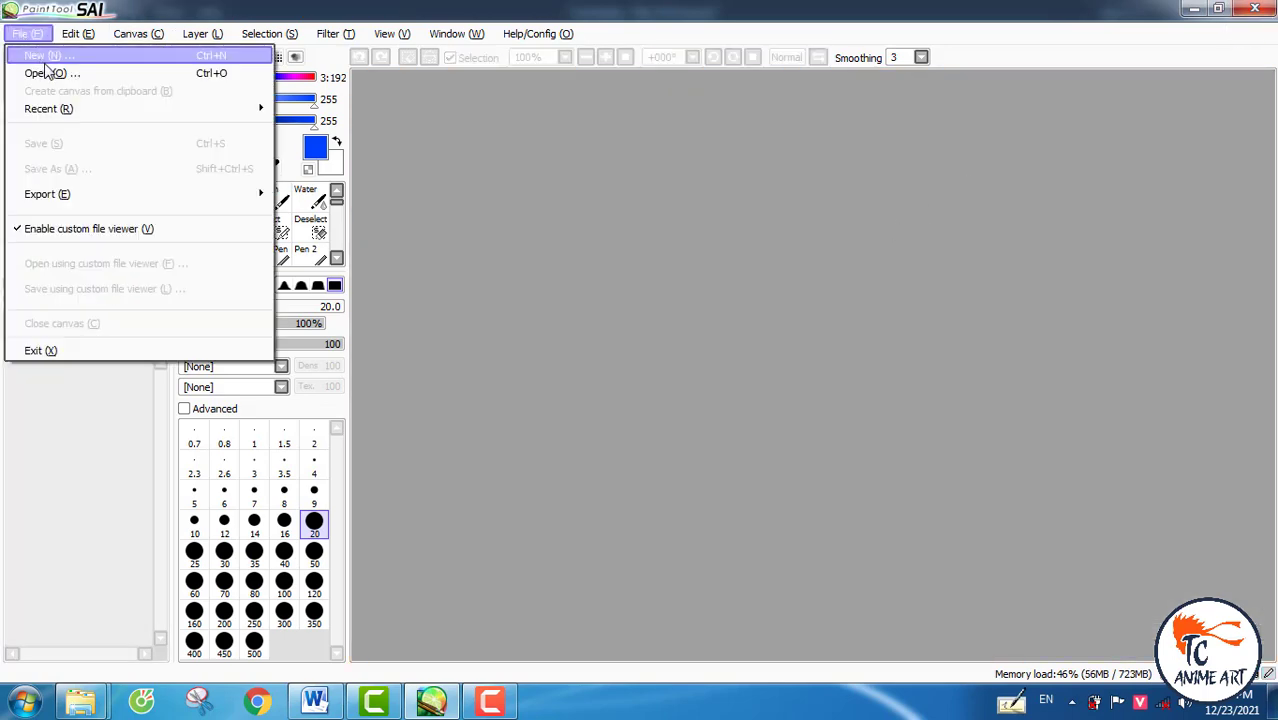
{"action": "left_click", "coordinate": [47, 70]}
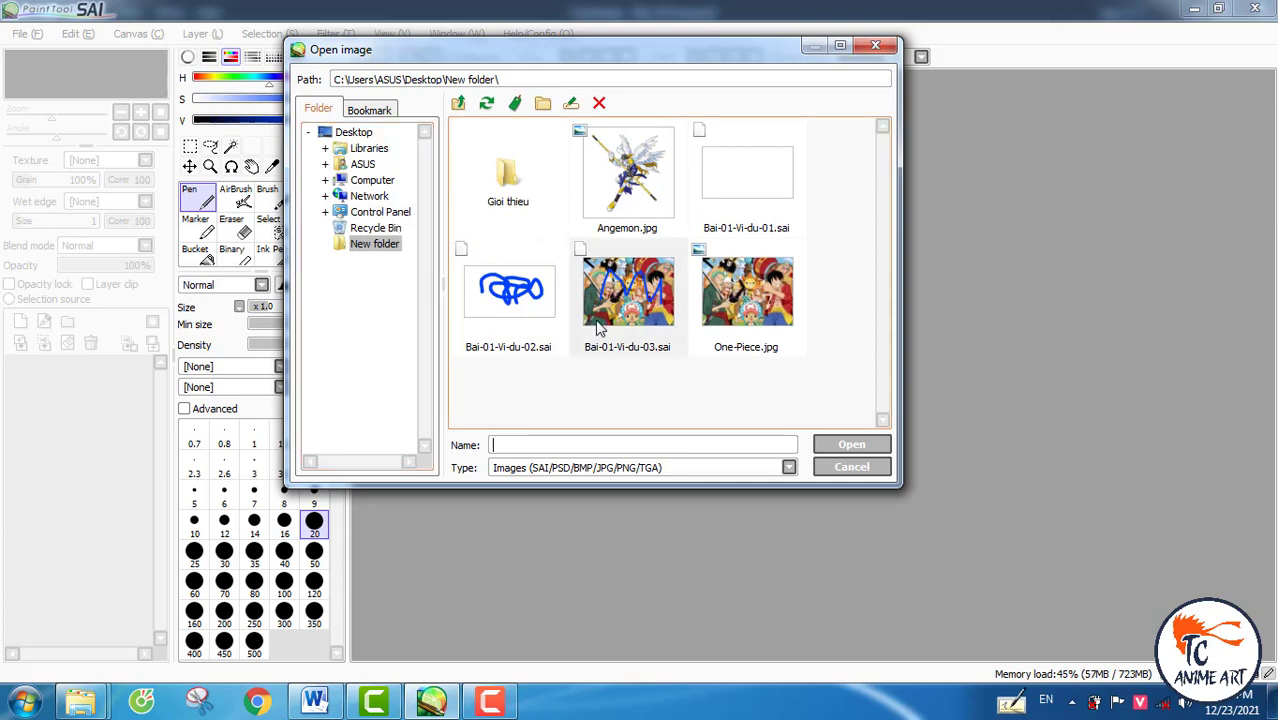
{"action": "left_click", "coordinate": [617, 308]}
{"action": "left_click", "coordinate": [862, 444]}
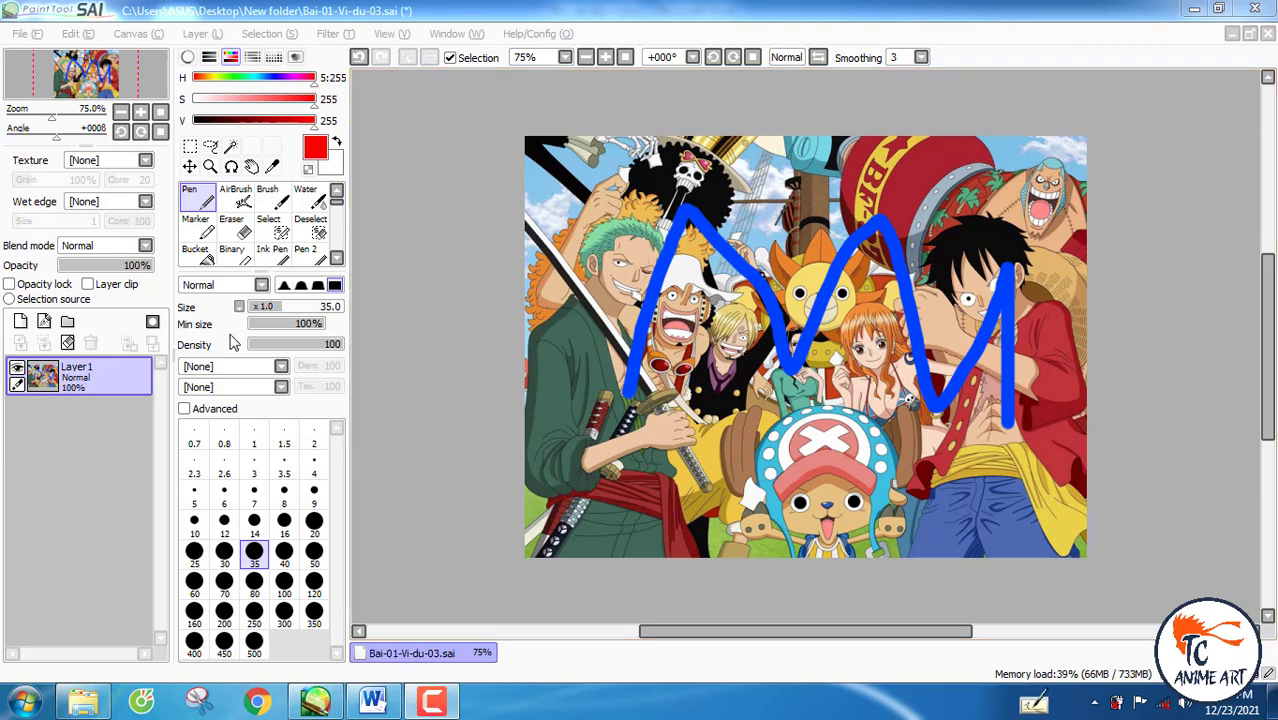
{"action": "left_click", "coordinate": [254, 522]}
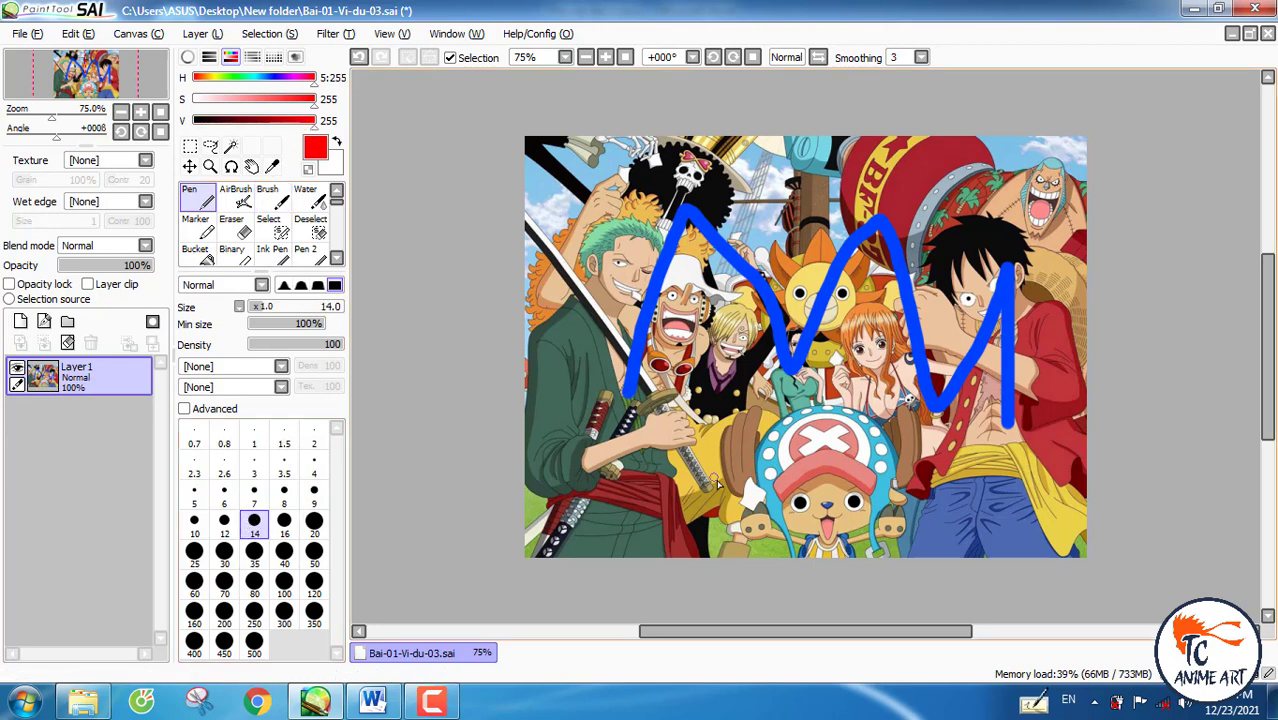
{"action": "left_click", "coordinate": [315, 552]}
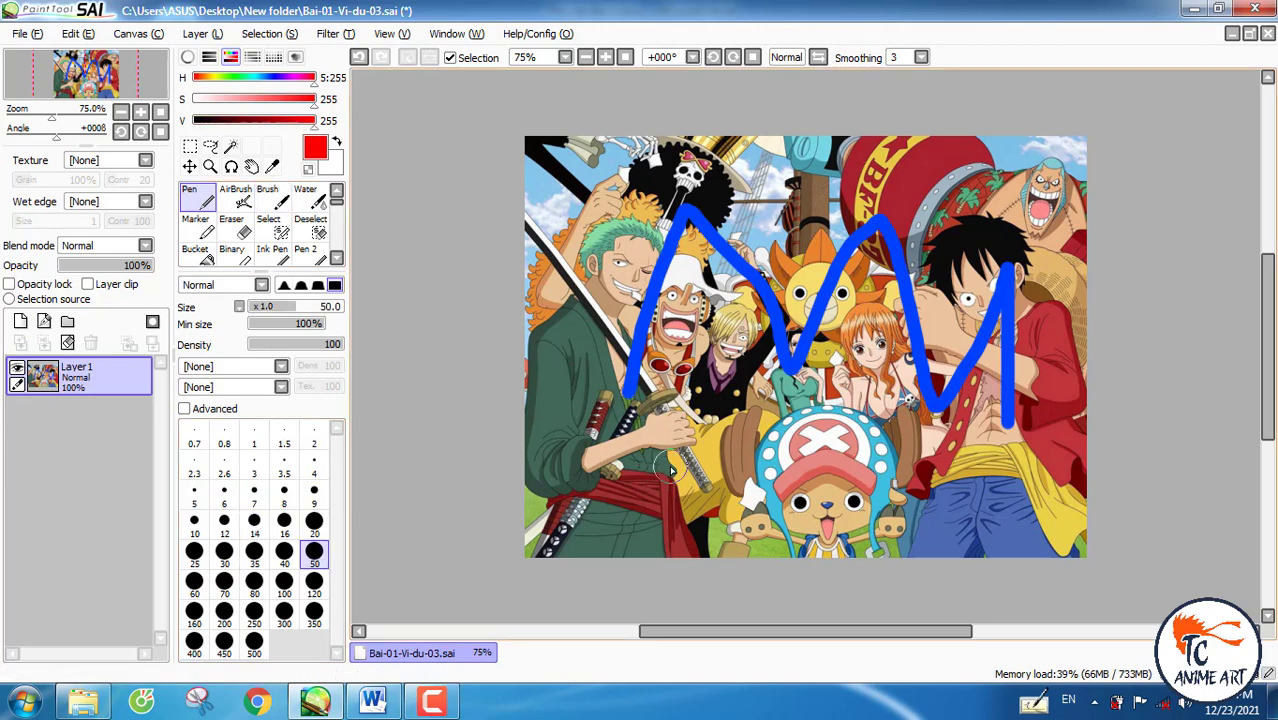
{"action": "mouse_move", "coordinate": [660, 463]}
{"action": "left_mouse_down"}
{"action": "mouse_move", "coordinate": [714, 488]}
{"action": "mouse_move", "coordinate": [769, 466]}
{"action": "mouse_move", "coordinate": [880, 469]}
{"action": "mouse_move", "coordinate": [1068, 487]}
{"action": "left_mouse_up"}
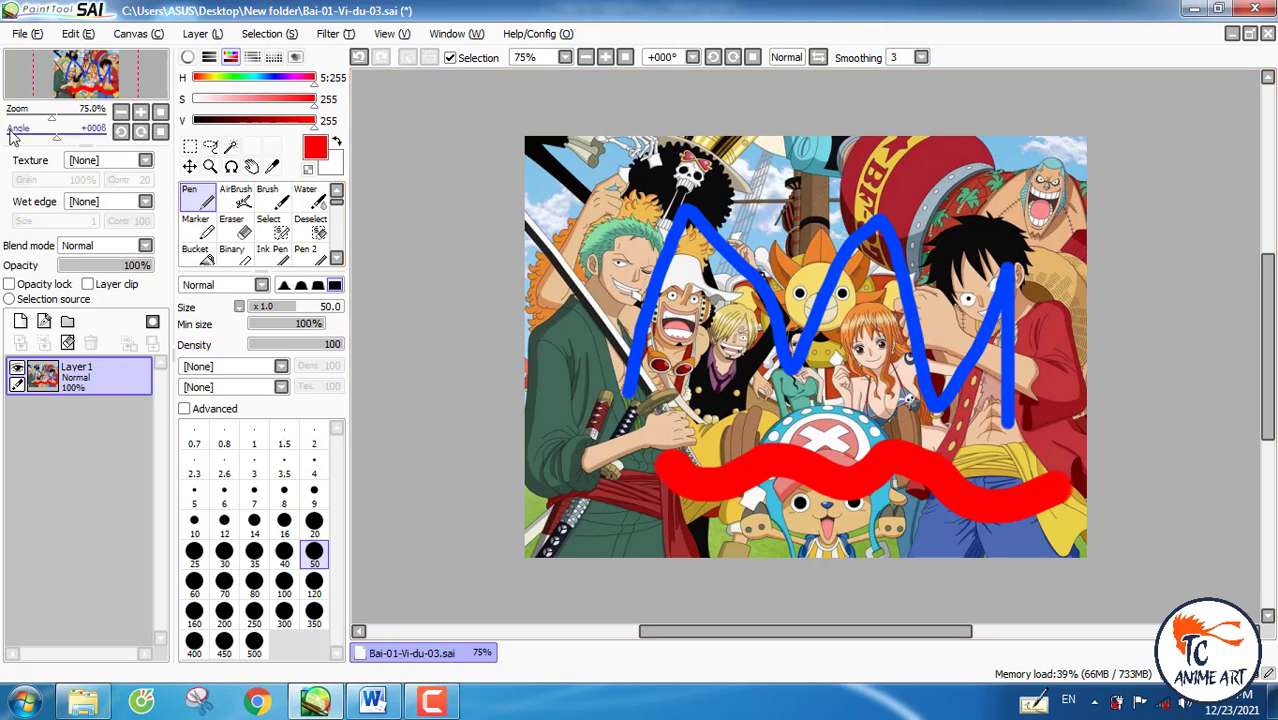
- Export the drawing as a JPEG named Luffy in the Desktop's New folder, with compression quality 70
{"action": "left_click", "coordinate": [25, 33]}
{"action": "mouse_move", "coordinate": [180, 197]}
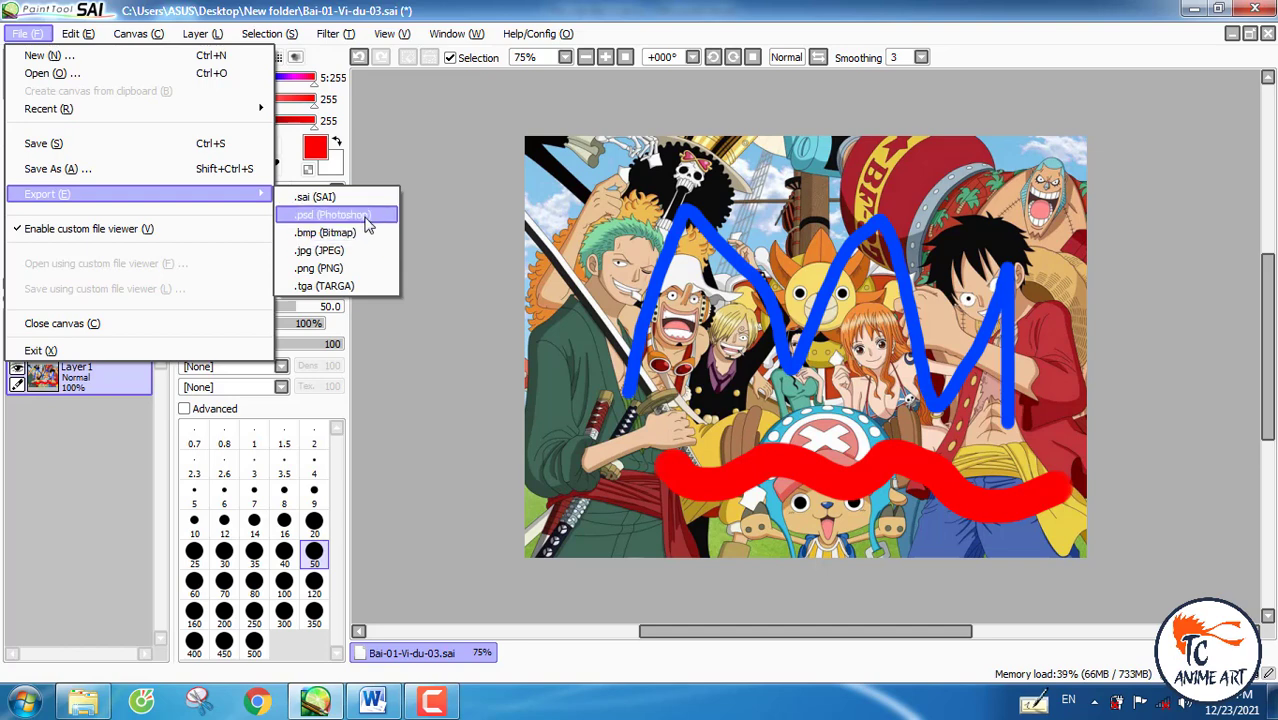
{"action": "left_click", "coordinate": [350, 258]}
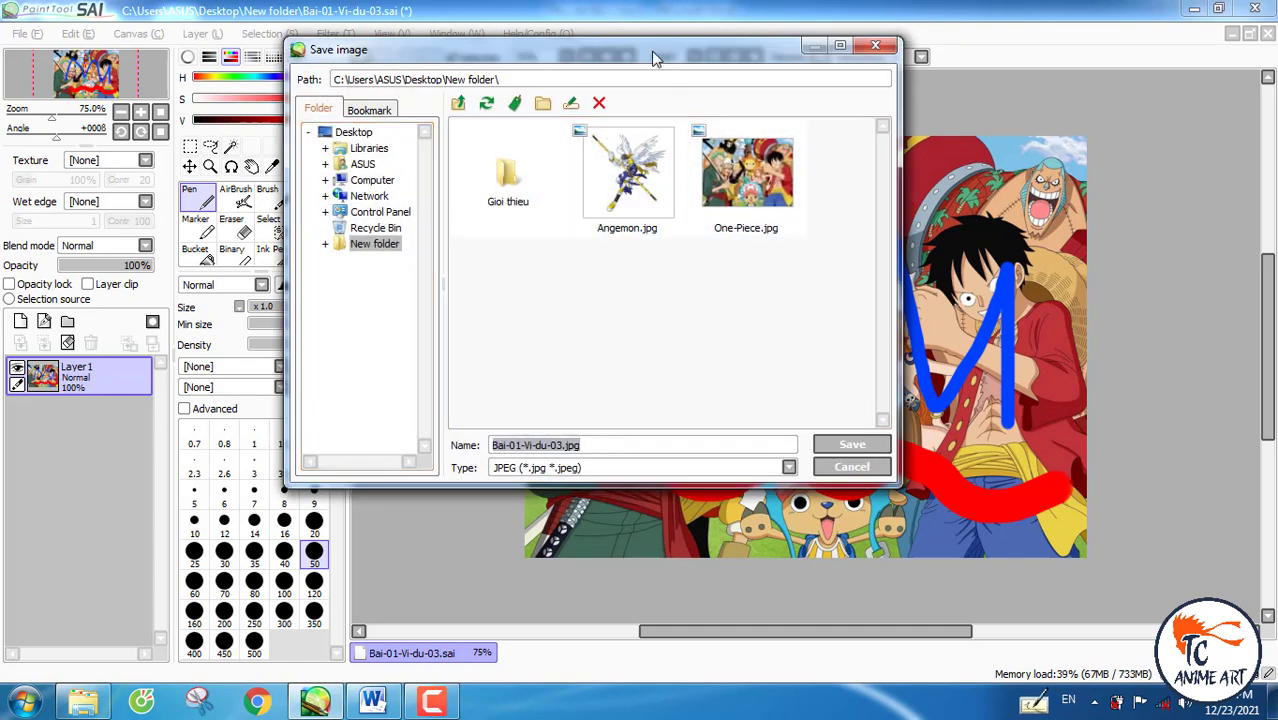
{"action": "left_click_drag", "start_coordinate": [641, 49], "coordinate": [670, 47]}
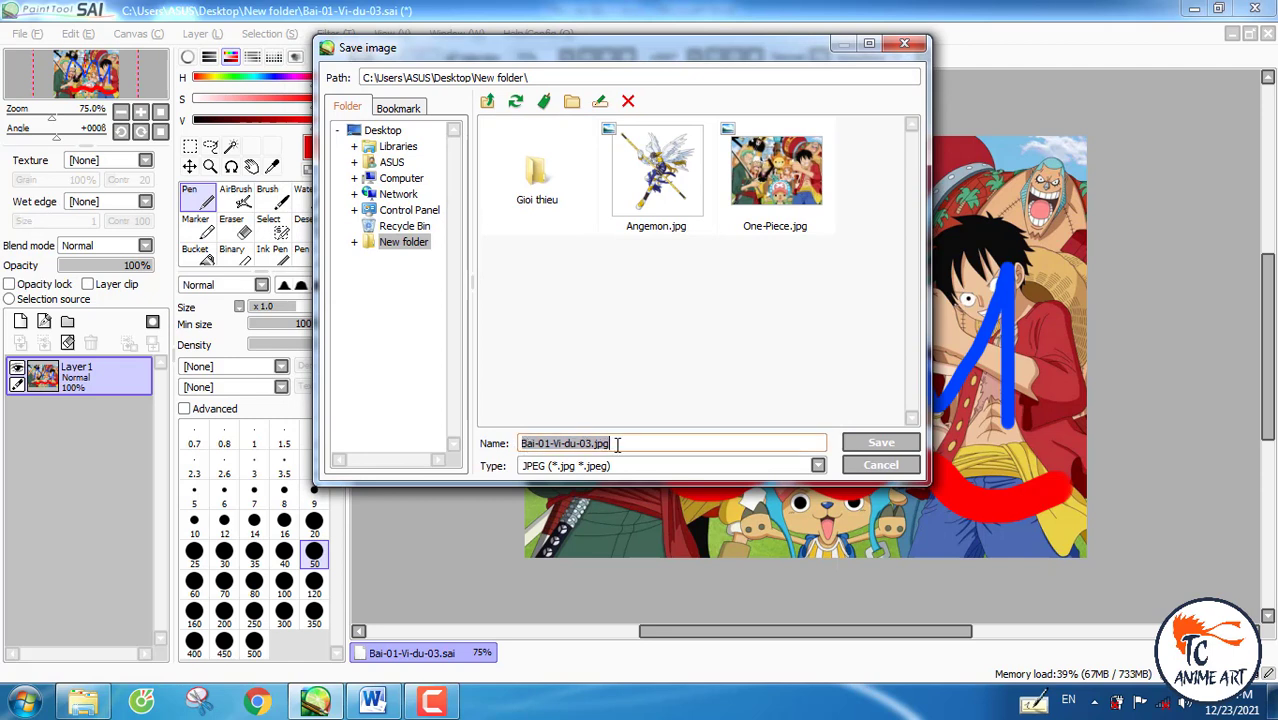
{"action": "type", "text": "Luffy"}
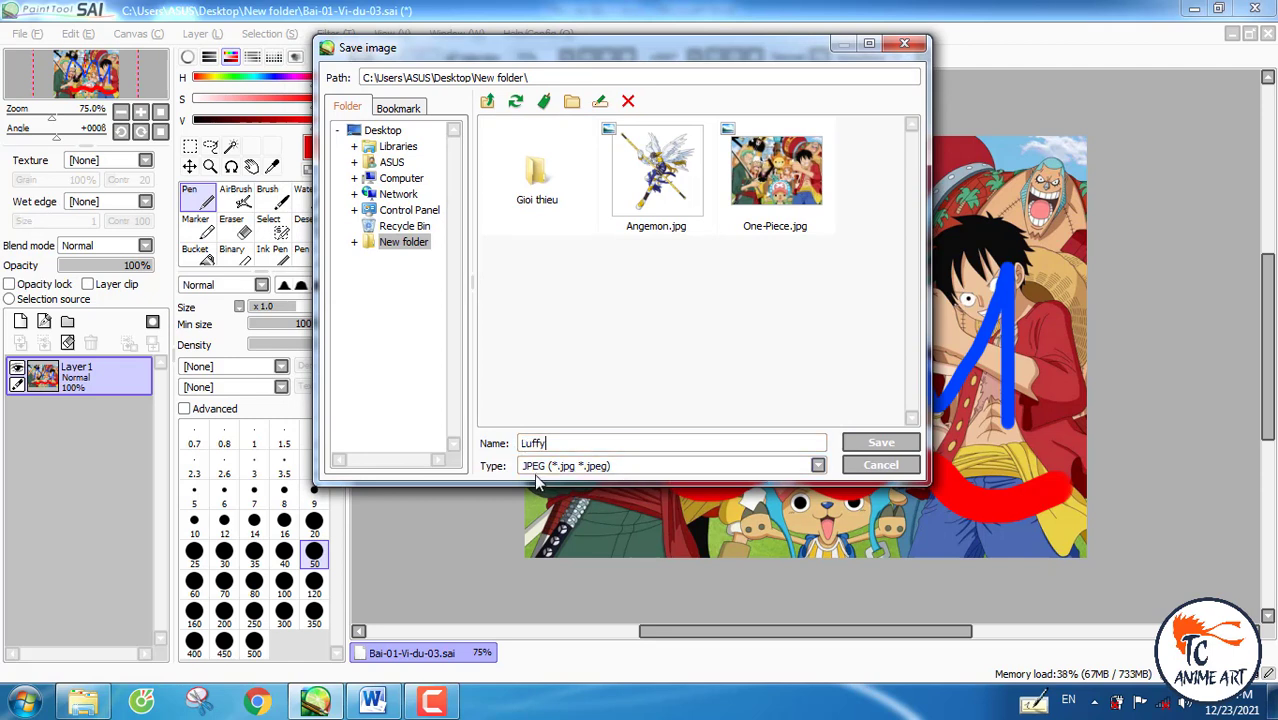
{"action": "left_click", "coordinate": [898, 442]}
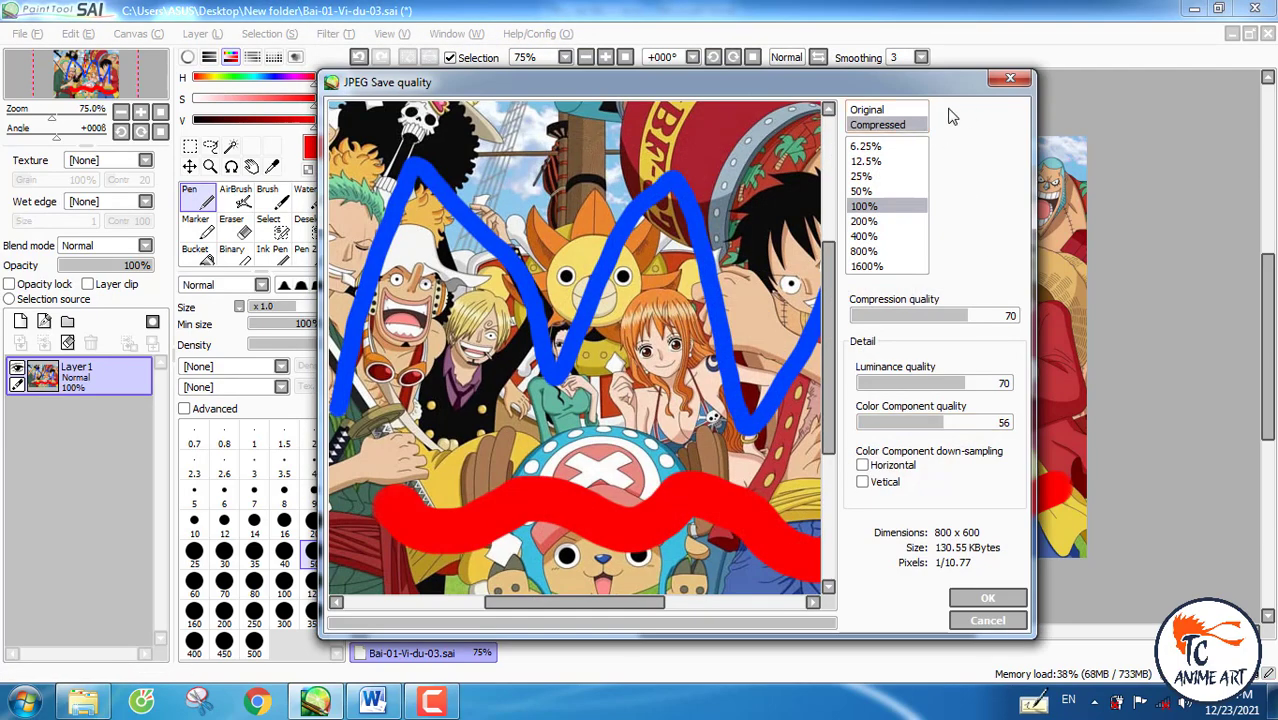
{"action": "left_click", "coordinate": [987, 598]}
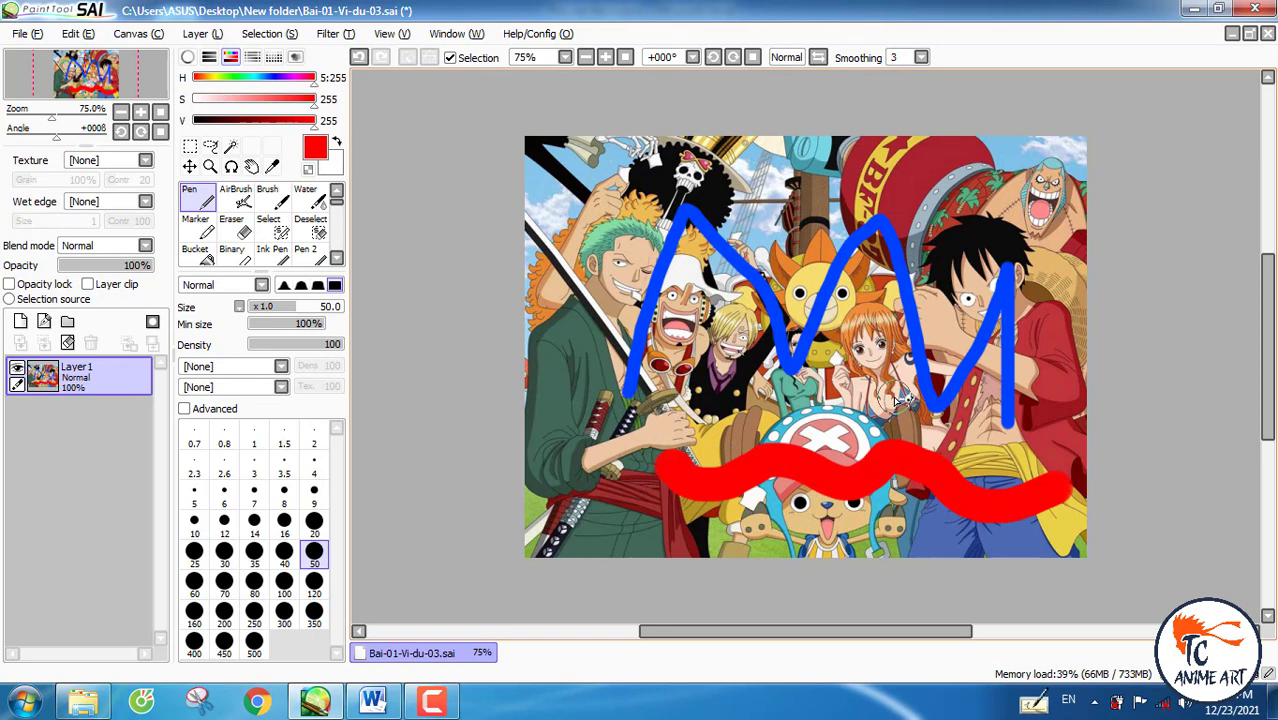
- Switch to Windows Explorer and view the exported Luffy.jpg in New folder
{"action": "left_click", "coordinate": [86, 702]}
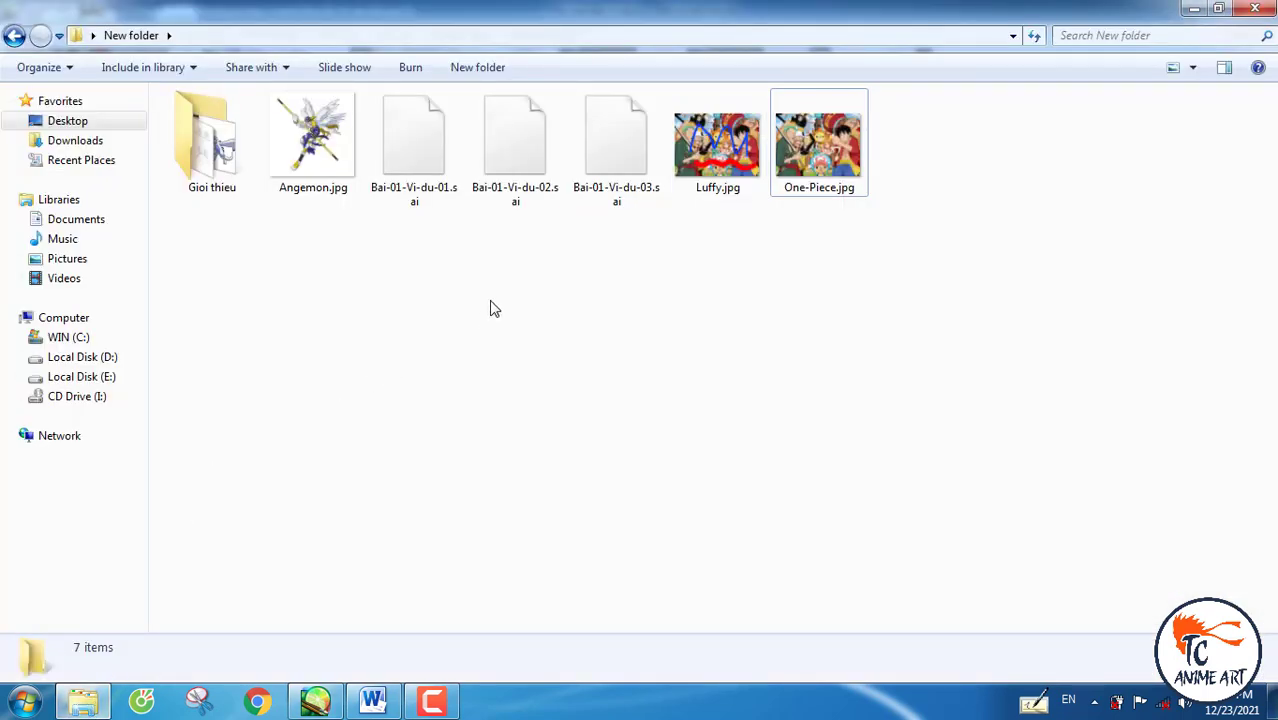
{"action": "left_click", "coordinate": [817, 145]}
{"action": "left_click", "coordinate": [724, 140]}
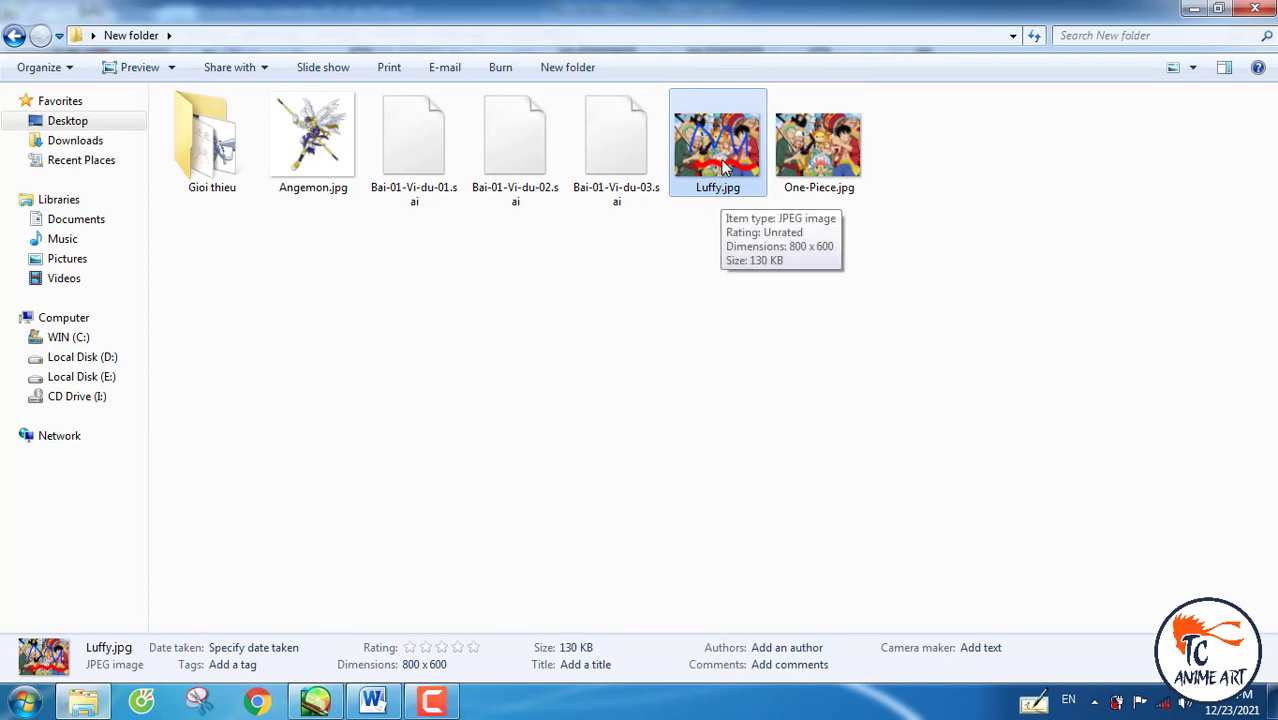
{"action": "double_click", "coordinate": [724, 168]}
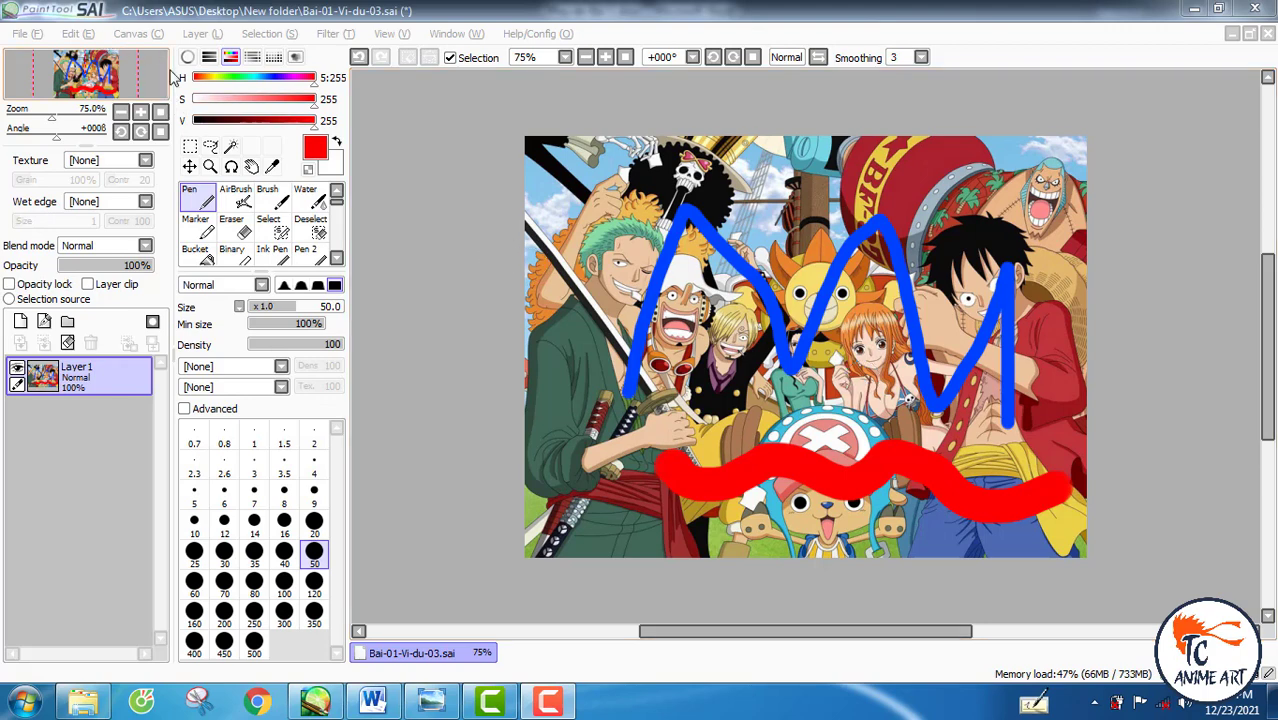
- Return to PaintTool SAI and close the Bai-01-Vi-du-03.sai canvas without saving its changes
{"action": "left_click", "coordinate": [80, 34]}
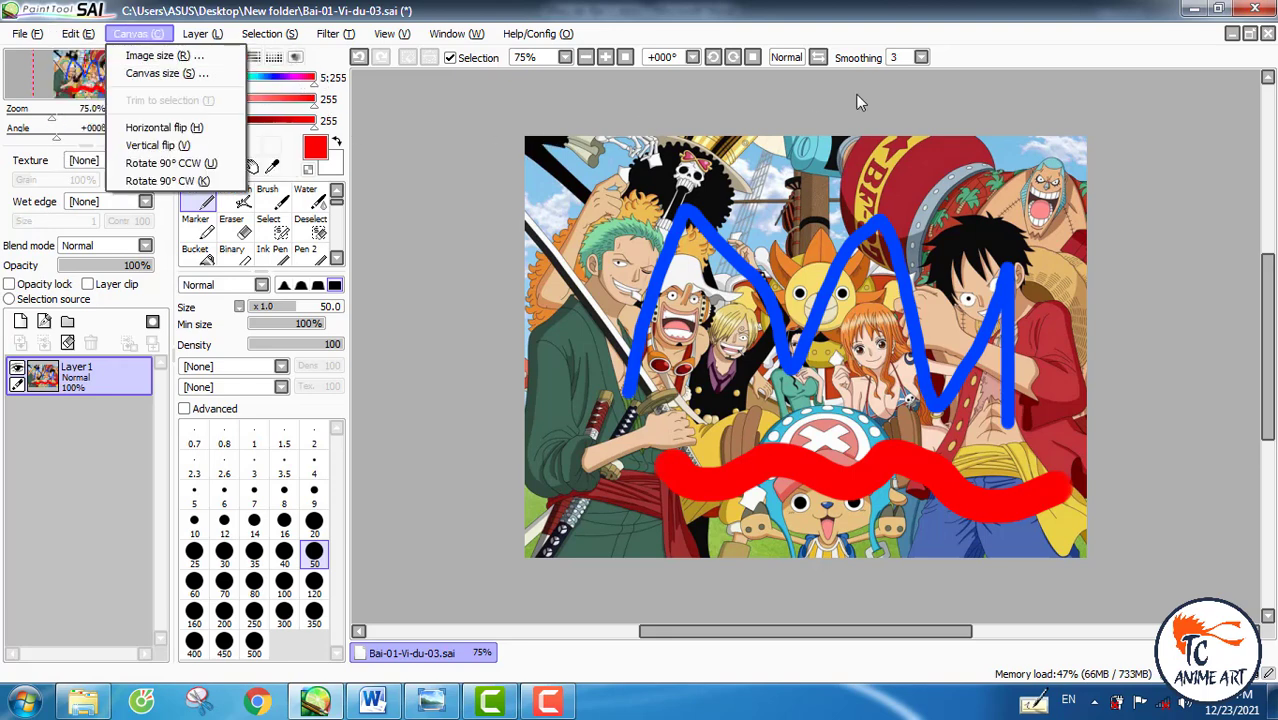
{"action": "left_click", "coordinate": [1268, 38]}
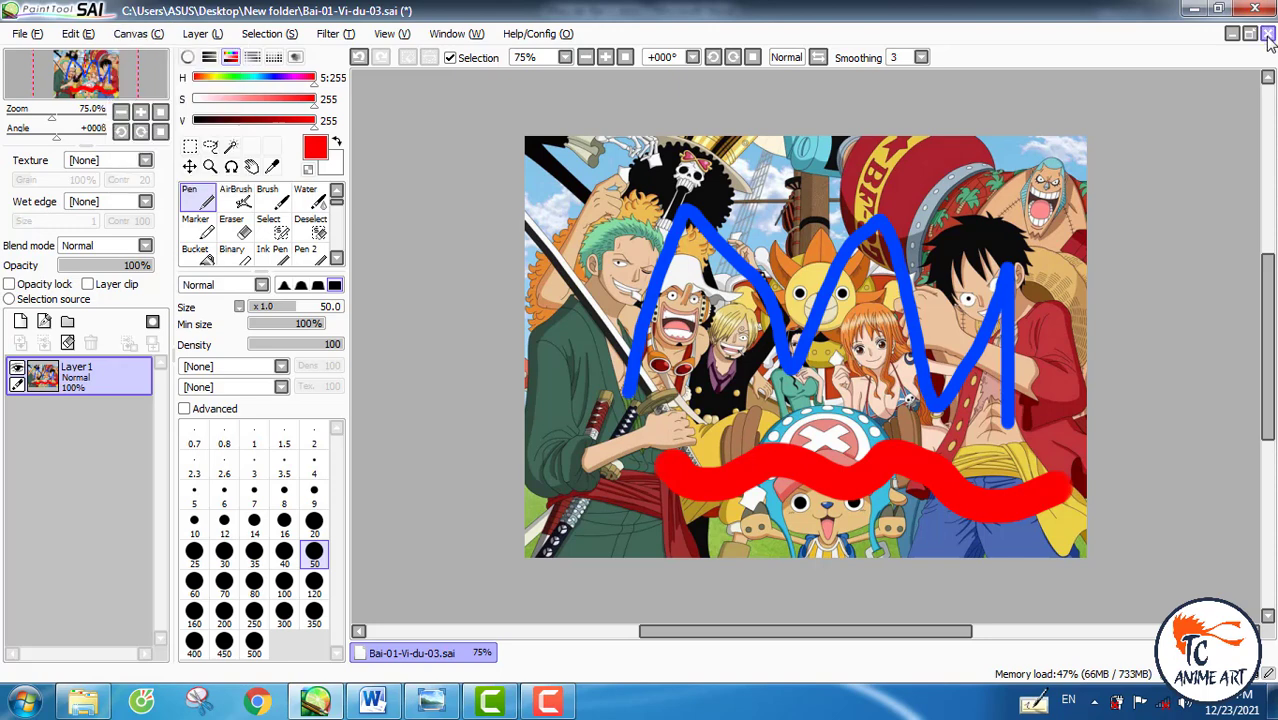
{"action": "left_click", "coordinate": [1267, 36]}
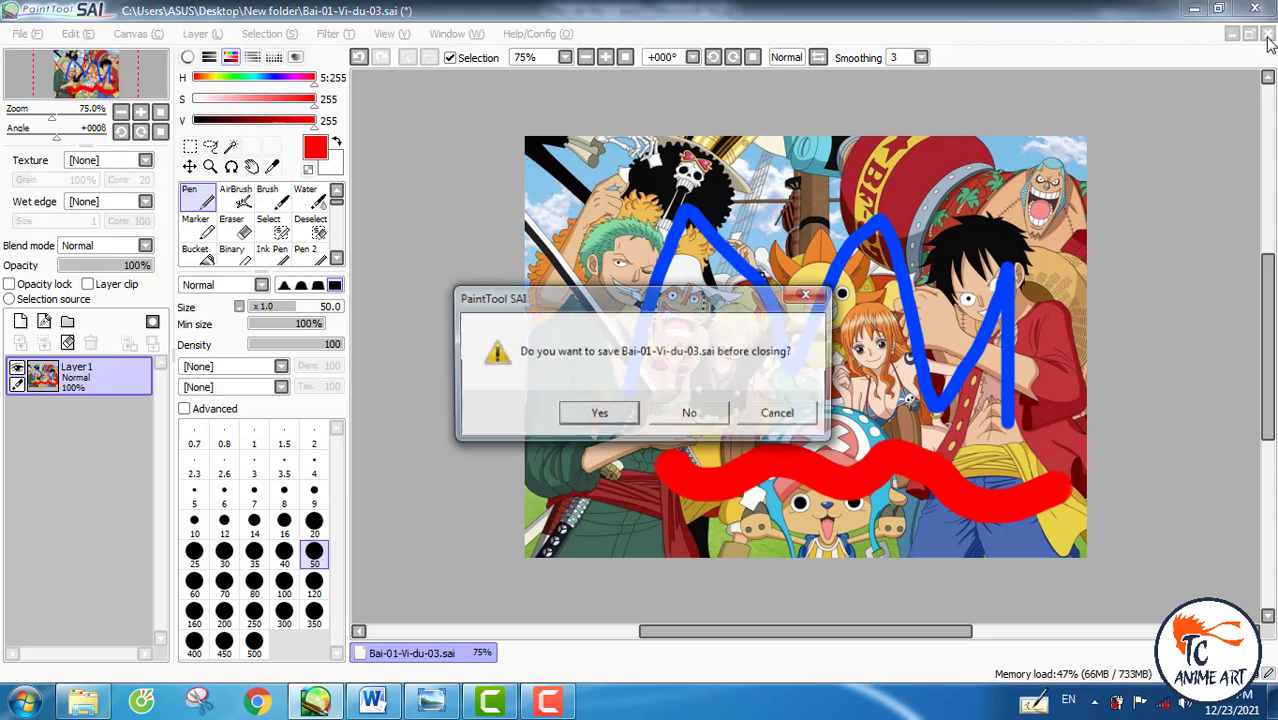
{"action": "left_click", "coordinate": [688, 414]}
- Open Bai-01-Vi-du-01.sai and paint a solid violet-blue rounded blob near the canvas centre with the size 120 Pen
{"action": "left_click", "coordinate": [22, 34]}
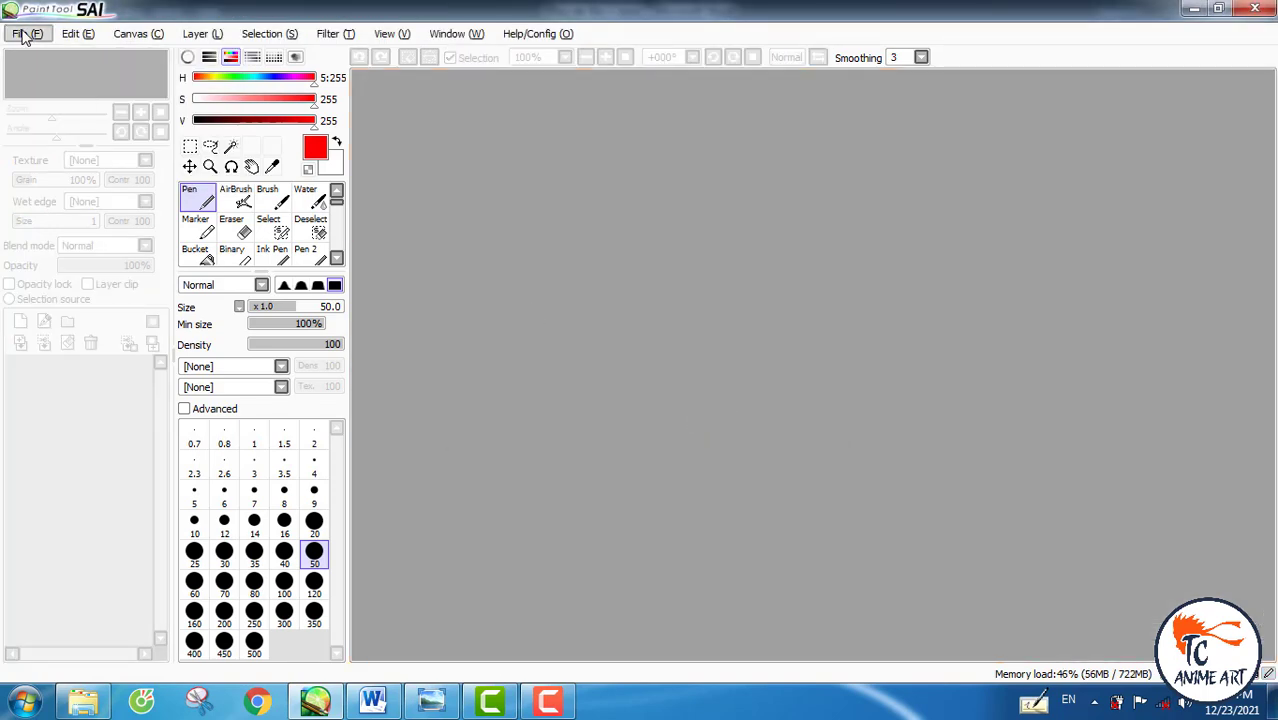
{"action": "left_click", "coordinate": [50, 73]}
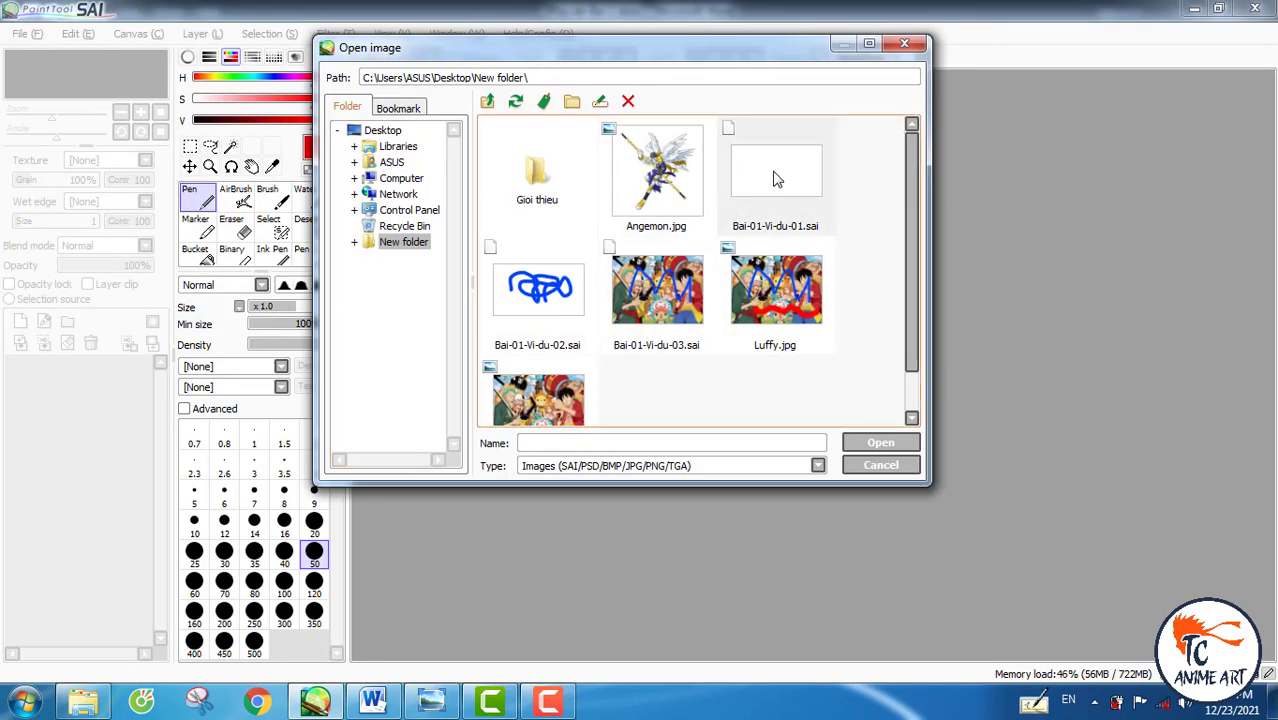
{"action": "left_click", "coordinate": [760, 178]}
{"action": "left_click", "coordinate": [880, 443]}
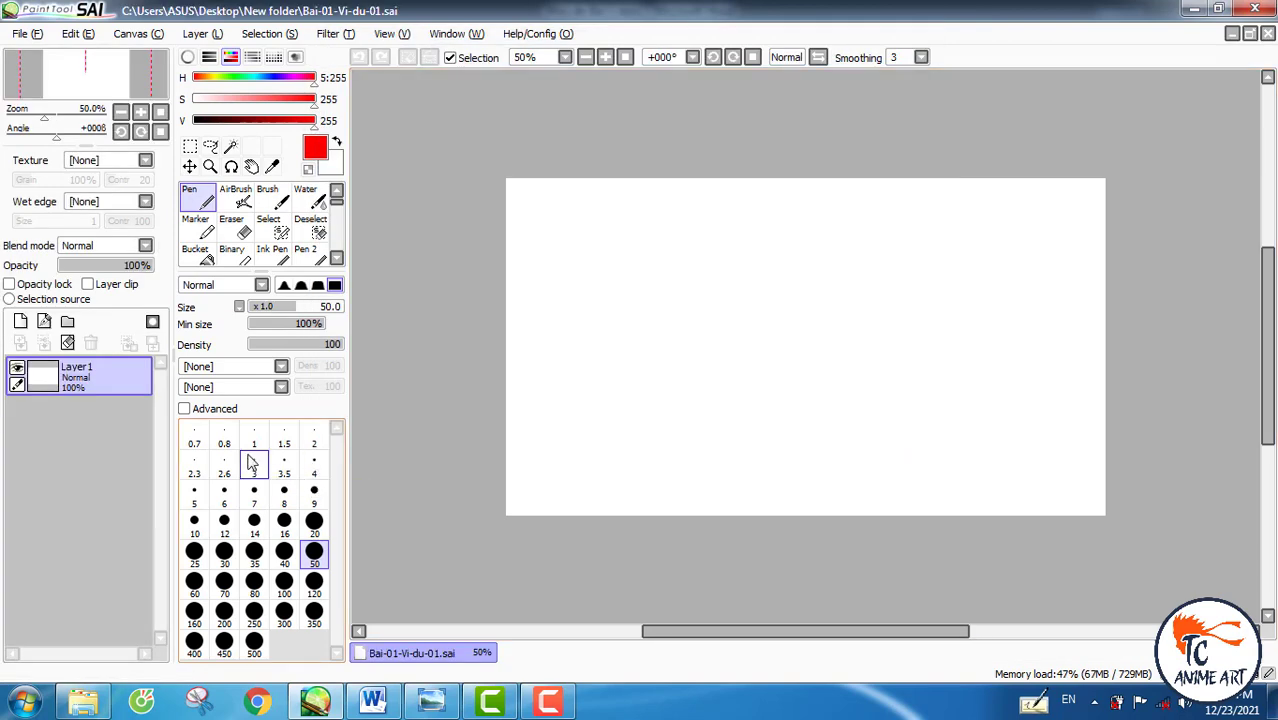
{"action": "left_click", "coordinate": [278, 77]}
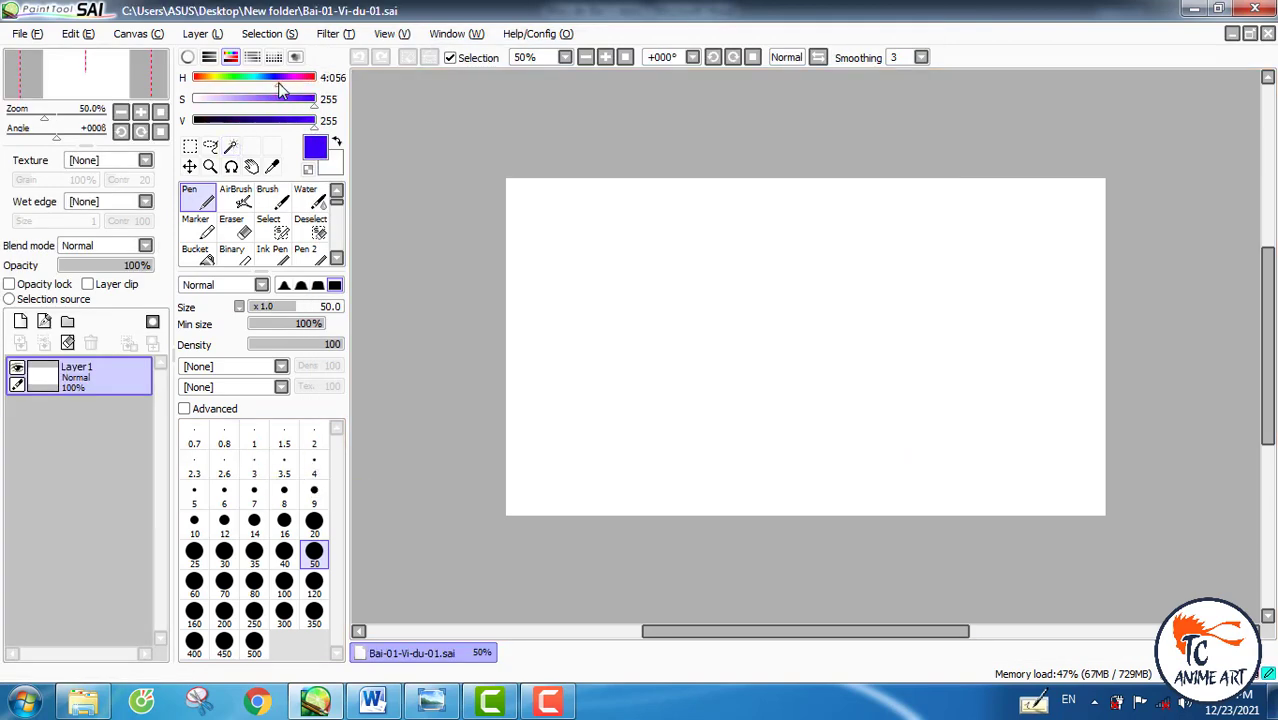
{"action": "left_click", "coordinate": [314, 582]}
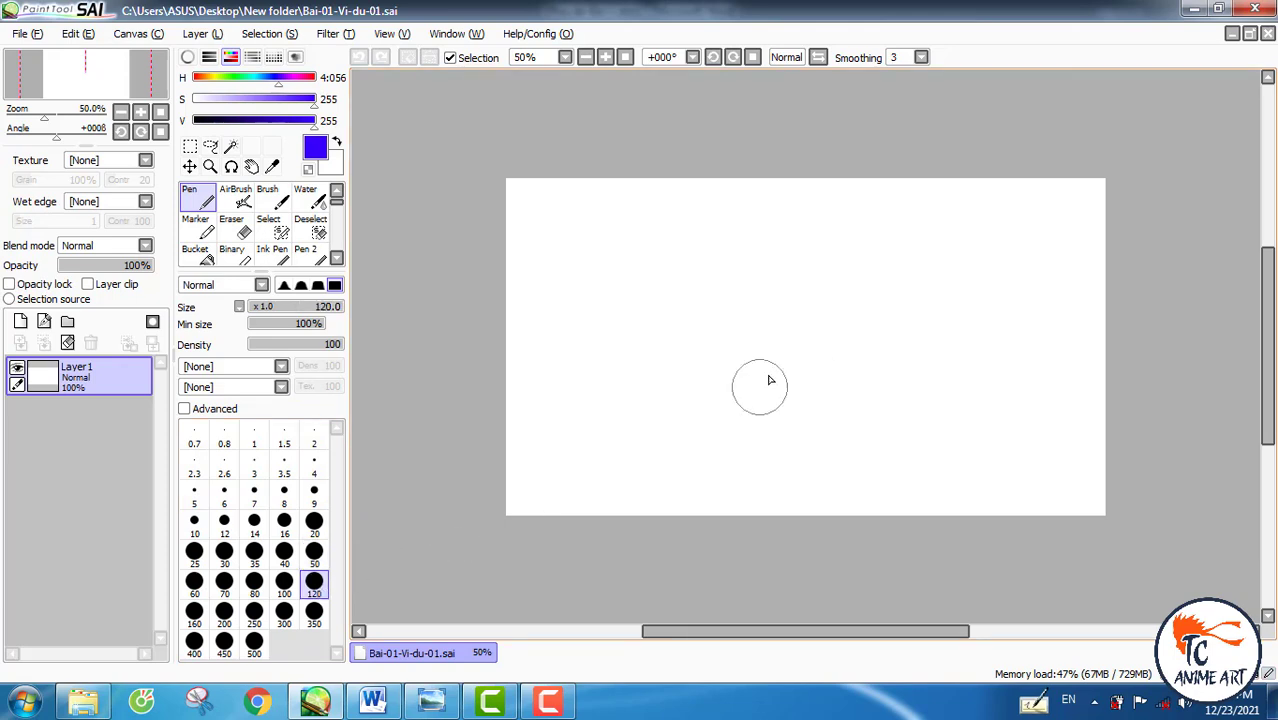
{"action": "mouse_move", "coordinate": [782, 322]}
{"action": "left_mouse_down"}
{"action": "mouse_move", "coordinate": [801, 378]}
{"action": "mouse_move", "coordinate": [800, 307]}
{"action": "mouse_move", "coordinate": [750, 370]}
{"action": "mouse_move", "coordinate": [786, 341]}
{"action": "mouse_move", "coordinate": [762, 290]}
{"action": "mouse_move", "coordinate": [700, 341]}
{"action": "mouse_move", "coordinate": [793, 403]}
{"action": "mouse_move", "coordinate": [847, 366]}
{"action": "mouse_move", "coordinate": [832, 302]}
{"action": "mouse_move", "coordinate": [785, 285]}
{"action": "mouse_move", "coordinate": [797, 285]}
{"action": "mouse_move", "coordinate": [767, 283]}
{"action": "mouse_move", "coordinate": [839, 302]}
{"action": "mouse_move", "coordinate": [857, 358]}
{"action": "mouse_move", "coordinate": [838, 388]}
{"action": "left_mouse_up"}
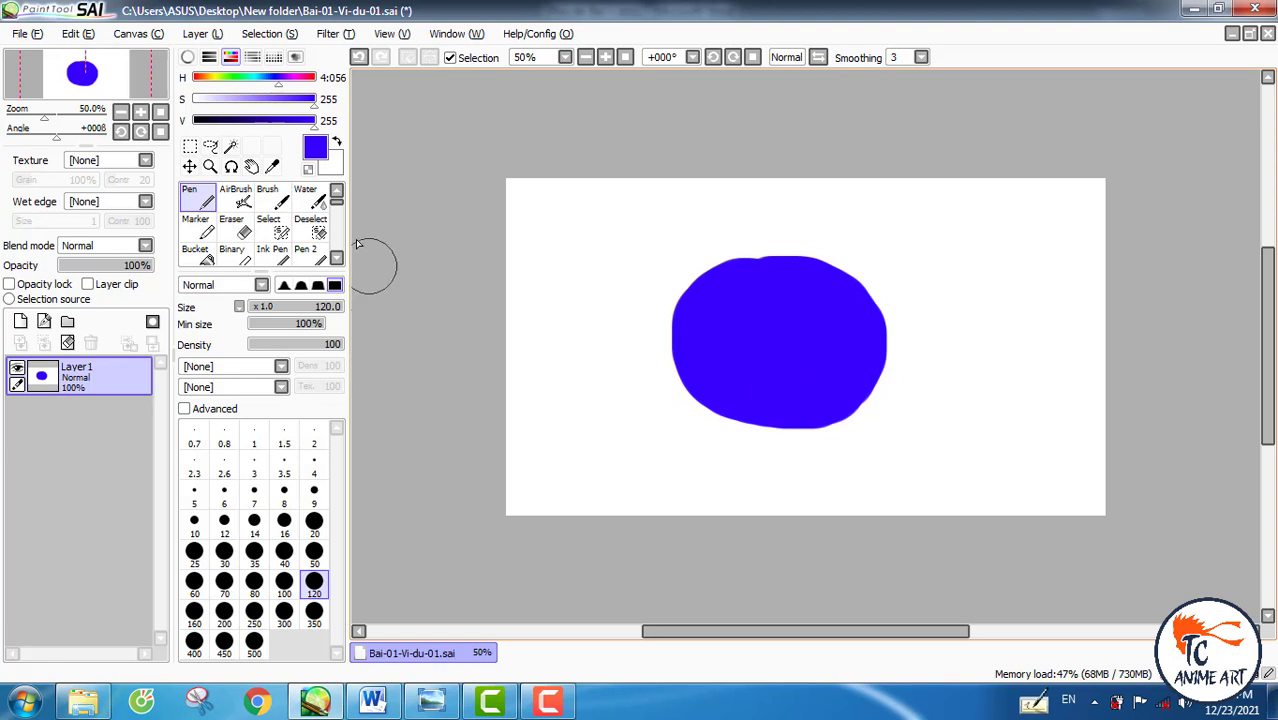
- Try erasing a small highlight on the blob's upper-left area with the size 14 Eraser, undoing it and restoring the solid blob
{"action": "left_click", "coordinate": [234, 226]}
{"action": "mouse_move", "coordinate": [705, 293]}
{"action": "left_mouse_down"}
{"action": "mouse_move", "coordinate": [700, 325]}
{"action": "mouse_move", "coordinate": [714, 312]}
{"action": "left_mouse_up"}
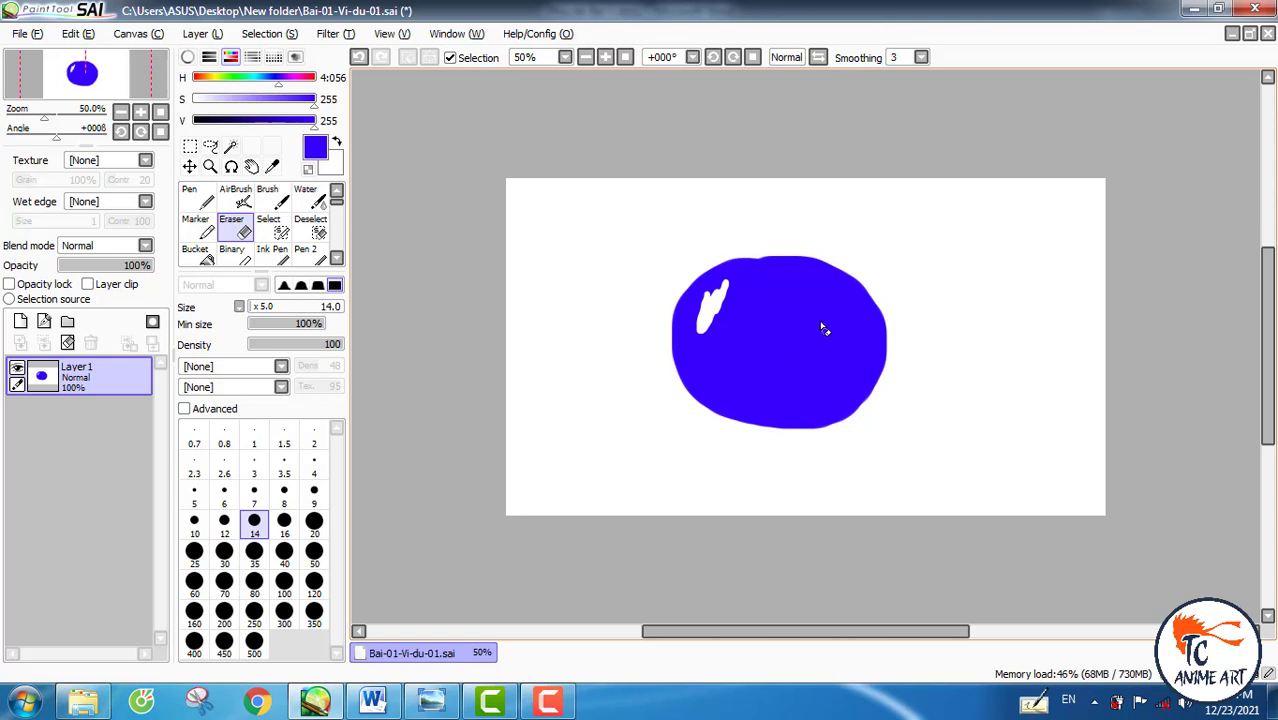
{"action": "key", "text": "ctrl+z"}
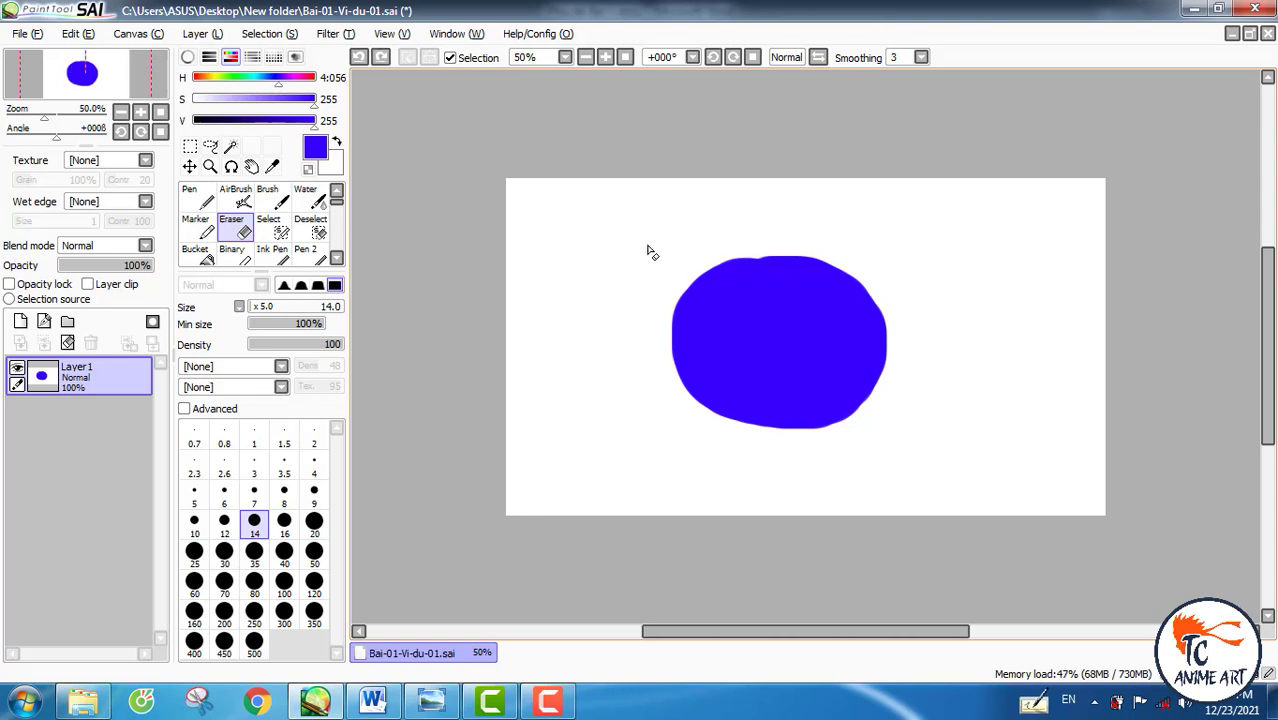
{"action": "key", "text": "ctrl+z"}
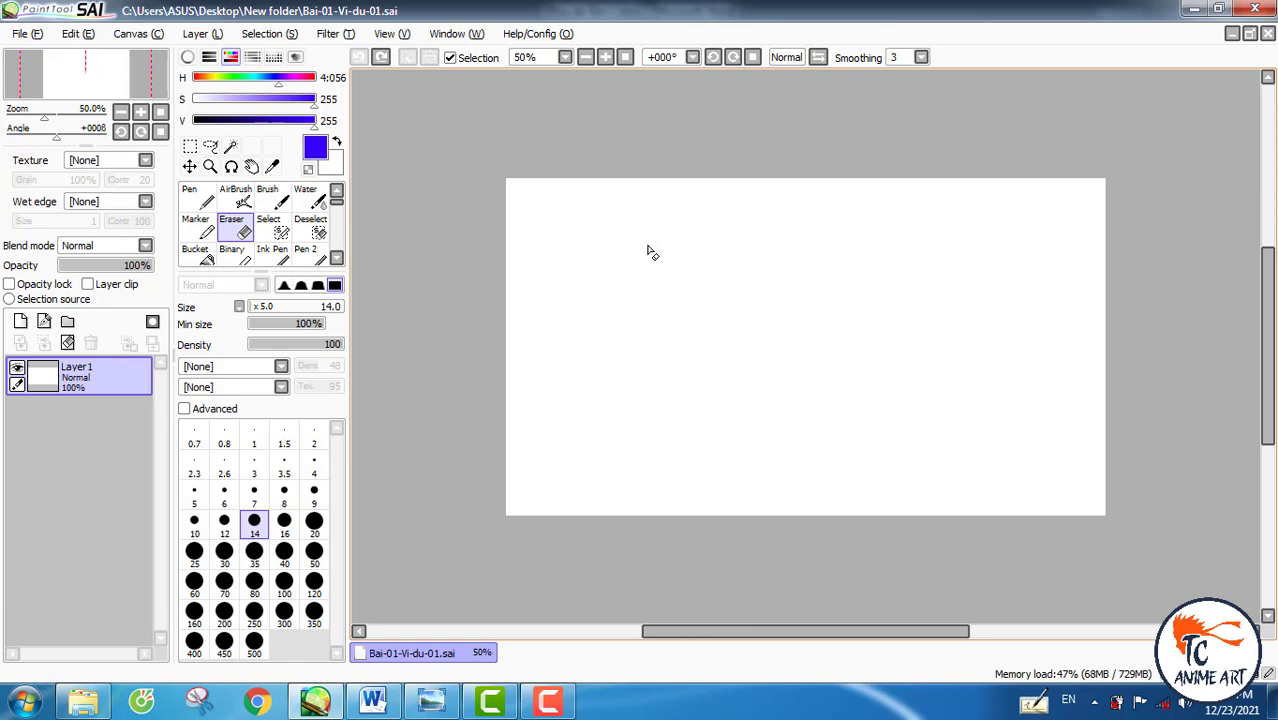
{"action": "key", "text": "ctrl+z"}
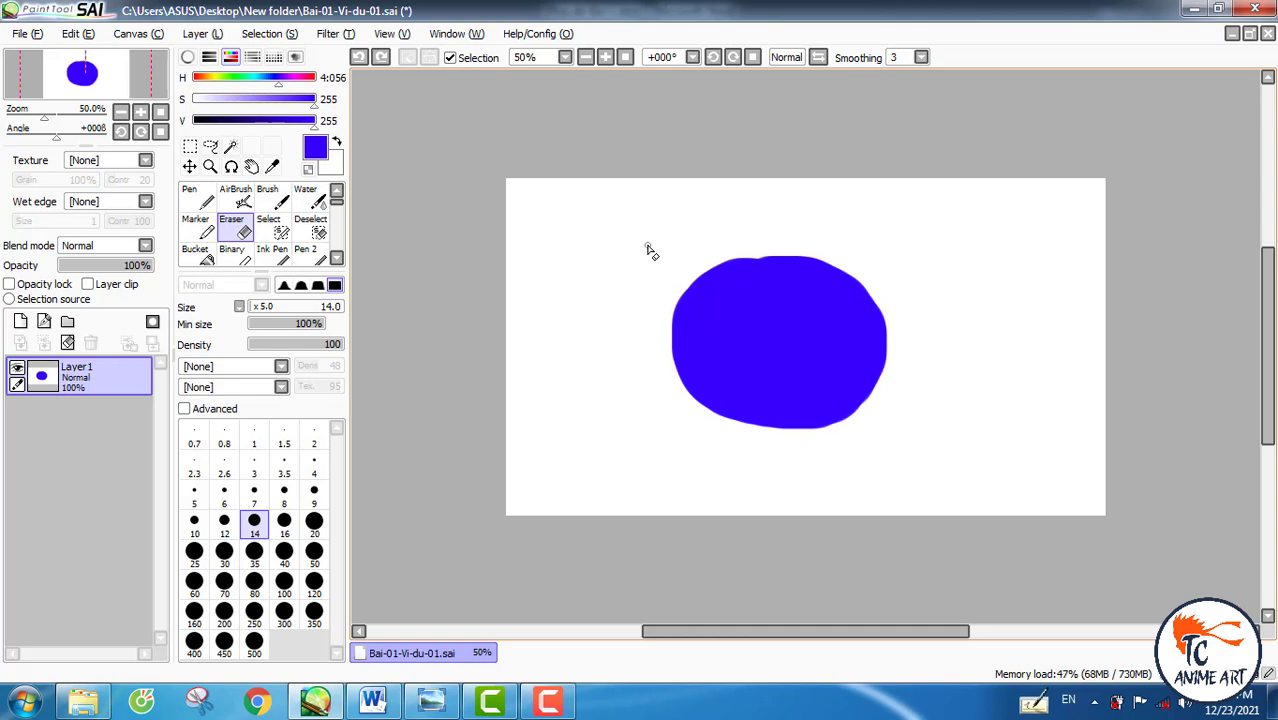
- Review the canvas width and height settings and accept them without changes
{"action": "left_click", "coordinate": [130, 35]}
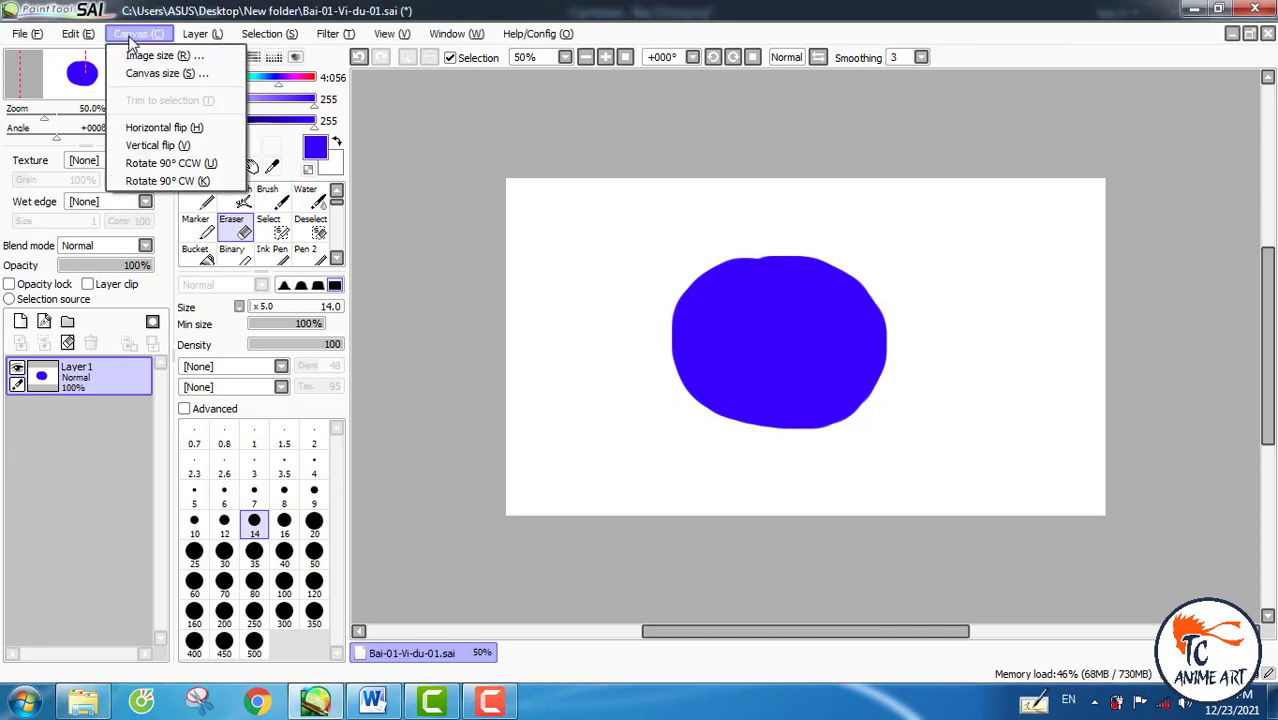
{"action": "left_click", "coordinate": [150, 73]}
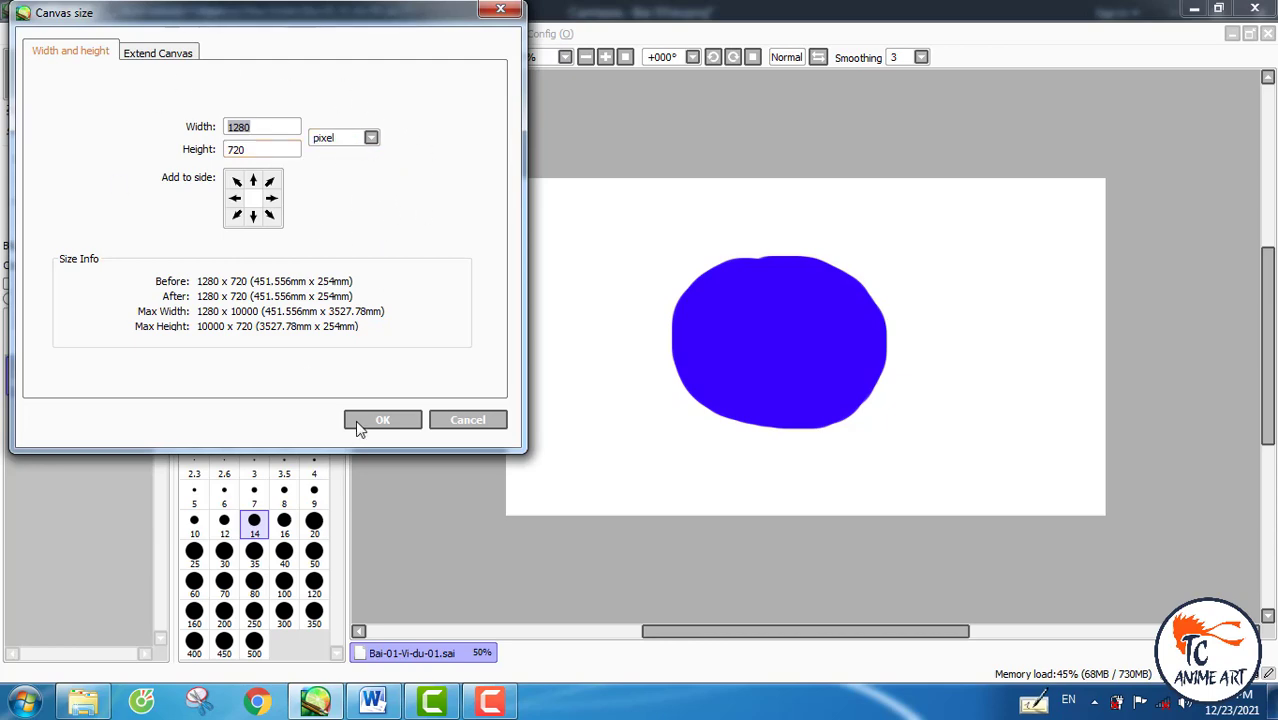
{"action": "left_click", "coordinate": [405, 424]}
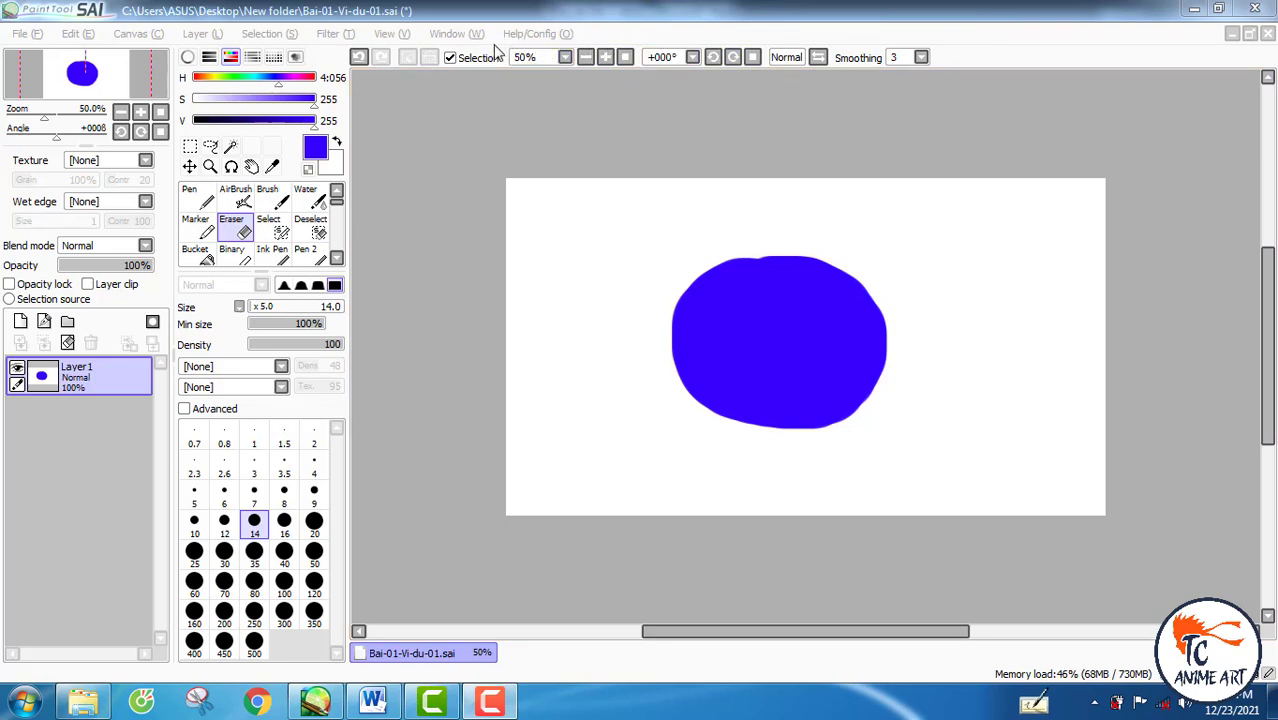
- Zoom the canvas view out and in through several levels, pan it sideways, and reset the zoom to 50%
{"action": "left_click", "coordinate": [585, 58]}
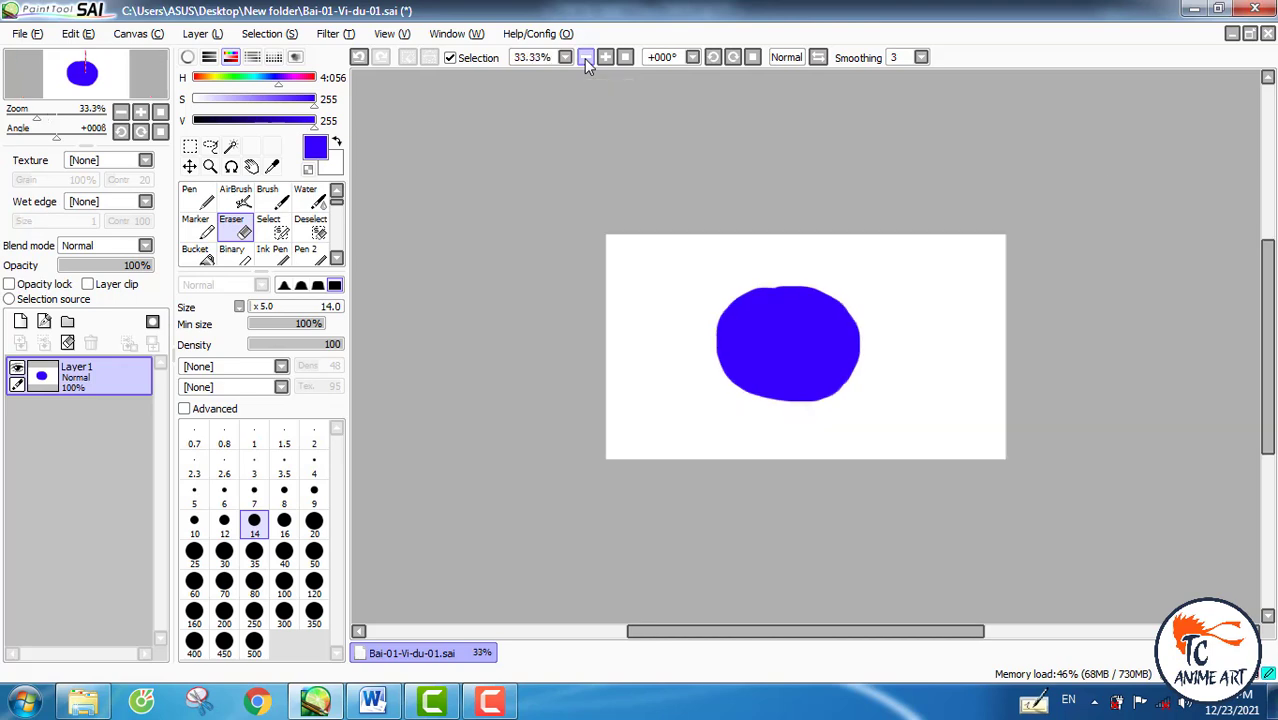
{"action": "left_click", "coordinate": [585, 58]}
{"action": "left_click", "coordinate": [585, 58]}
{"action": "left_click", "coordinate": [604, 58]}
{"action": "left_click", "coordinate": [604, 58]}
{"action": "left_click", "coordinate": [604, 58]}
{"action": "left_click", "coordinate": [604, 58]}
{"action": "left_click", "coordinate": [604, 58]}
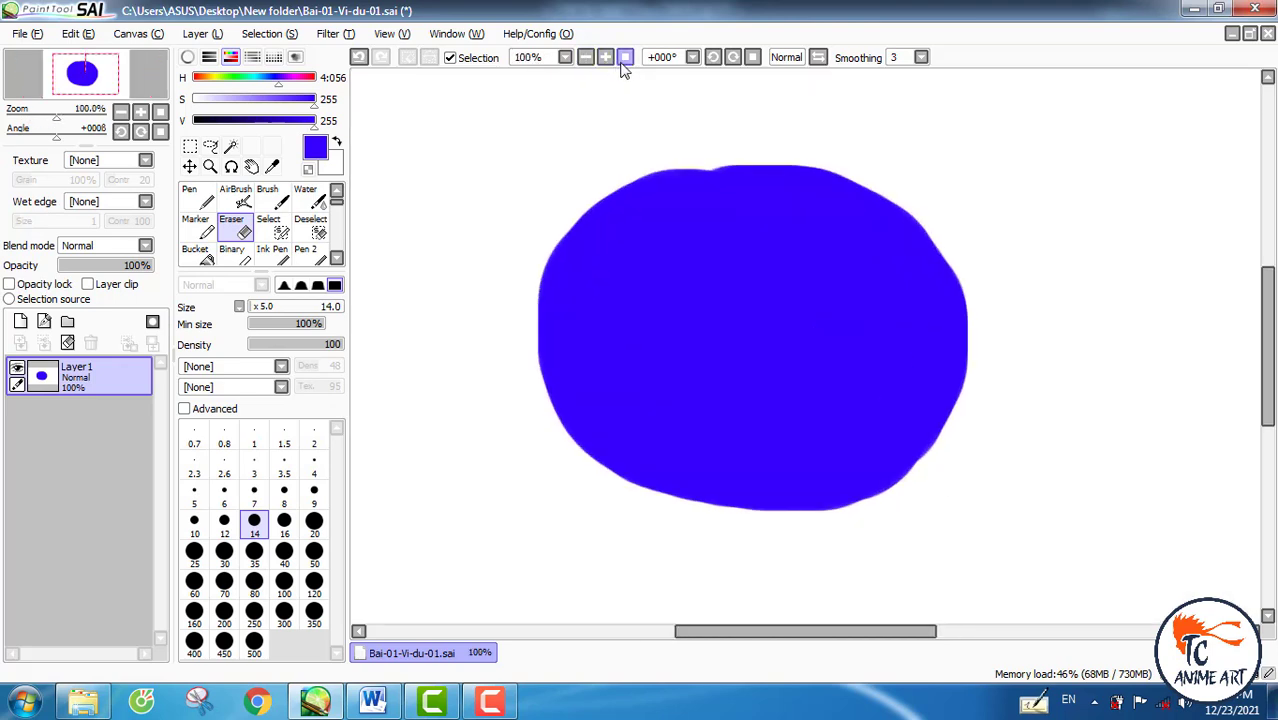
{"action": "scroll", "coordinate": [541, 157], "scroll_direction": "up", "scroll_amount": 2}
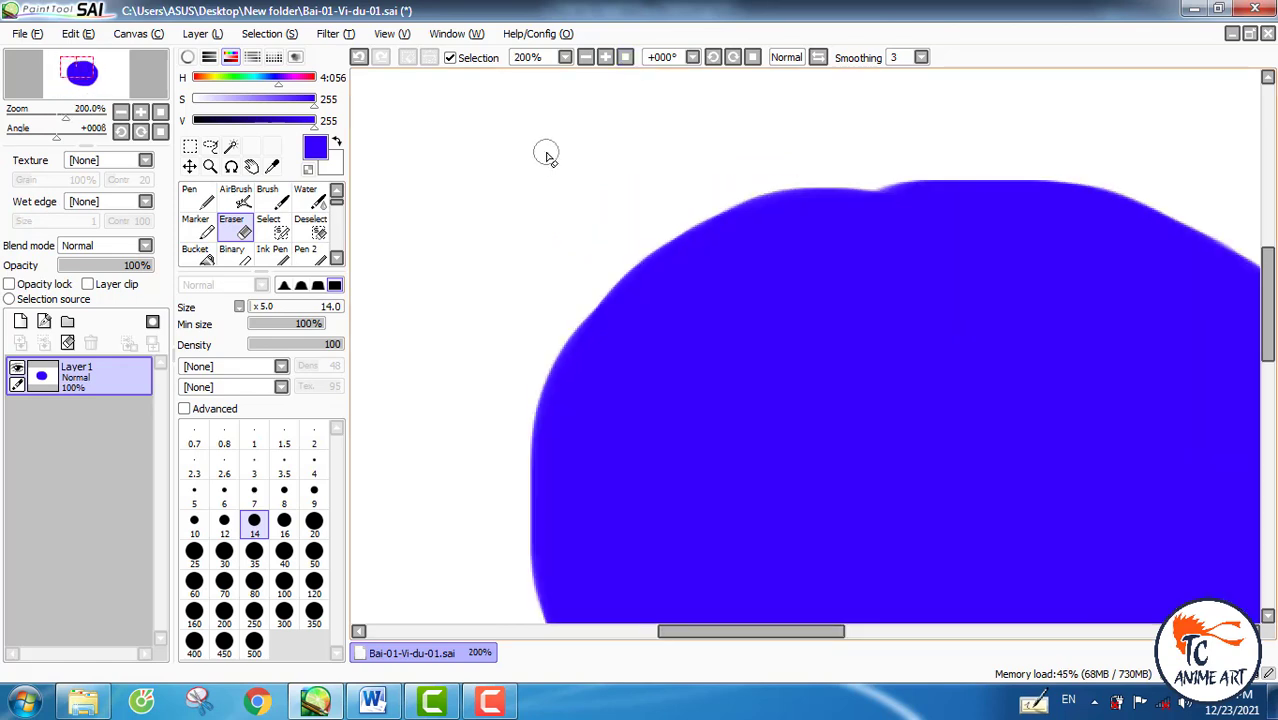
{"action": "scroll", "coordinate": [547, 160], "scroll_direction": "down", "scroll_amount": 12}
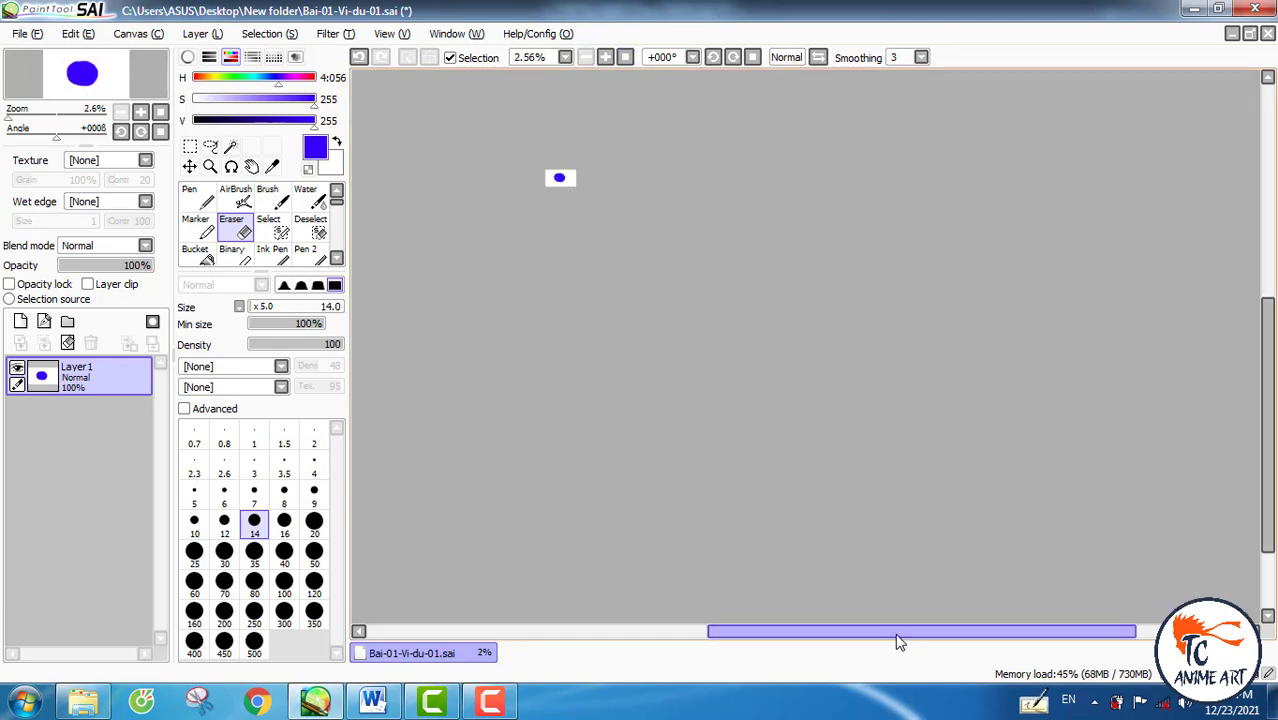
{"action": "left_click_drag", "start_coordinate": [899, 631], "coordinate": [1056, 636]}
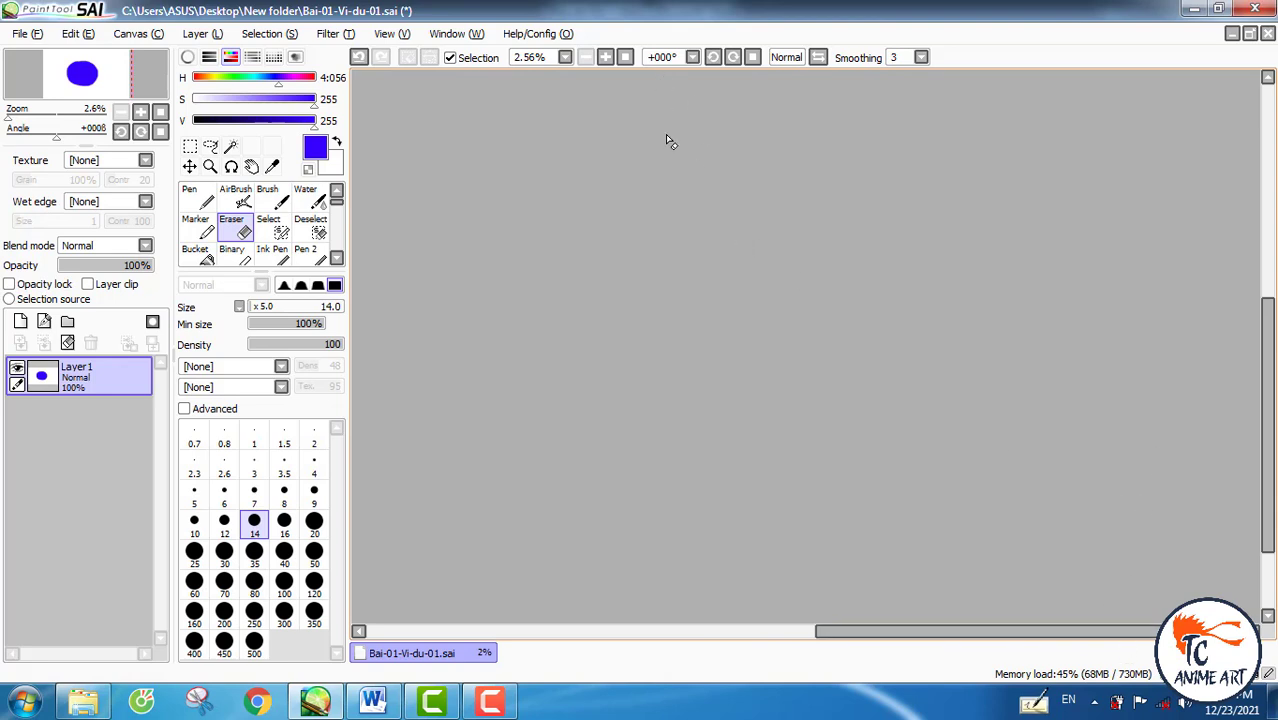
{"action": "left_click", "coordinate": [625, 58]}
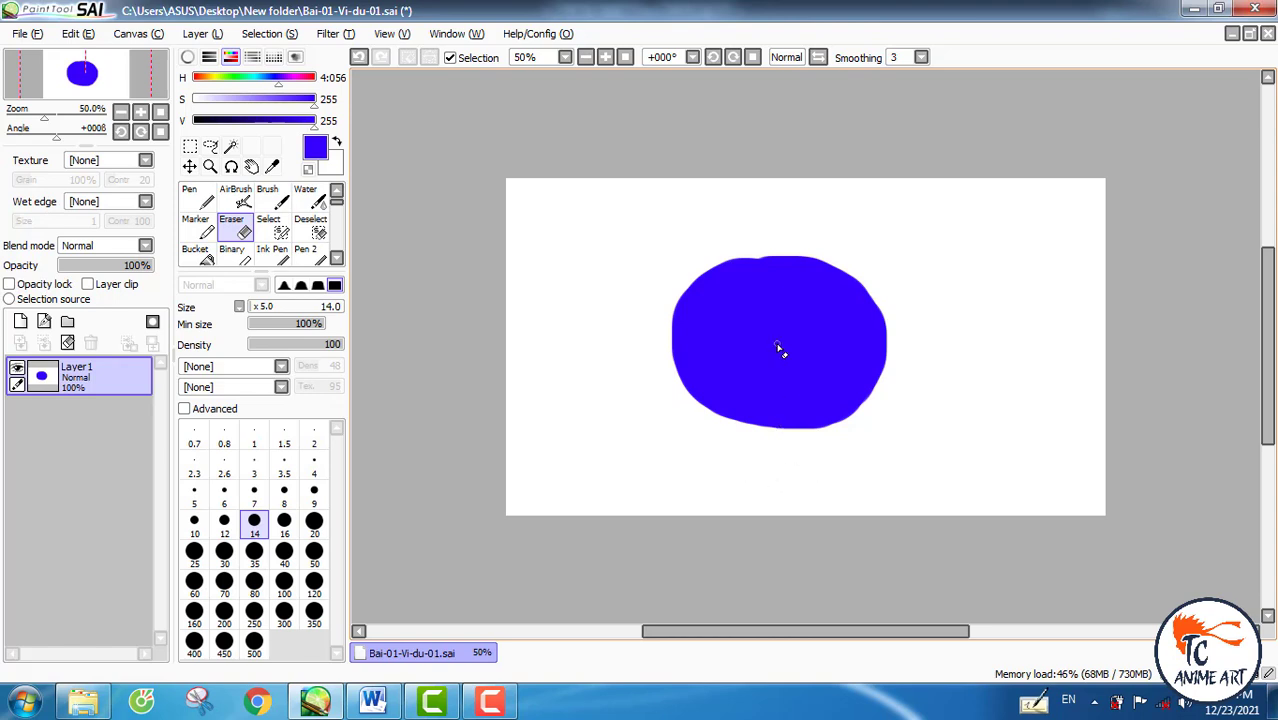
- Zoom the view around the blob's centre out to 8.33%, in past 600%, and back to 50%
{"action": "scroll", "coordinate": [781, 350], "scroll_direction": "down", "scroll_amount": 5}
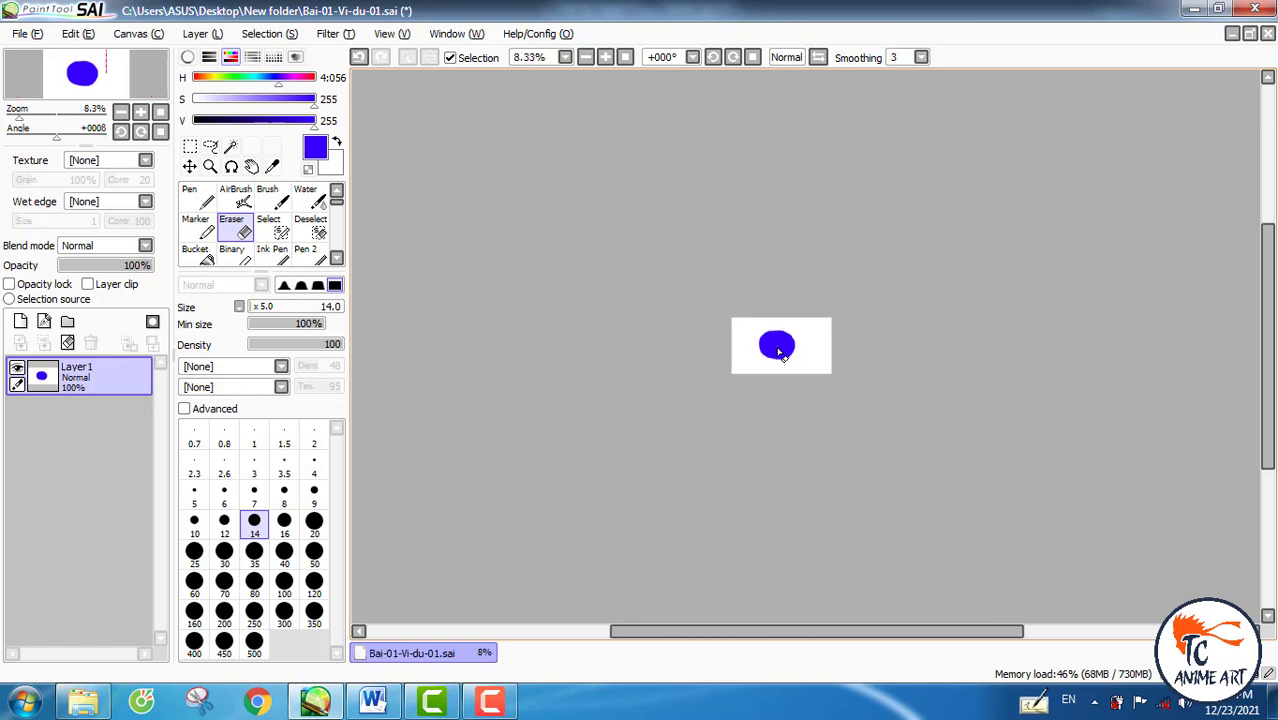
{"action": "scroll", "coordinate": [781, 350], "scroll_direction": "up", "scroll_amount": 10}
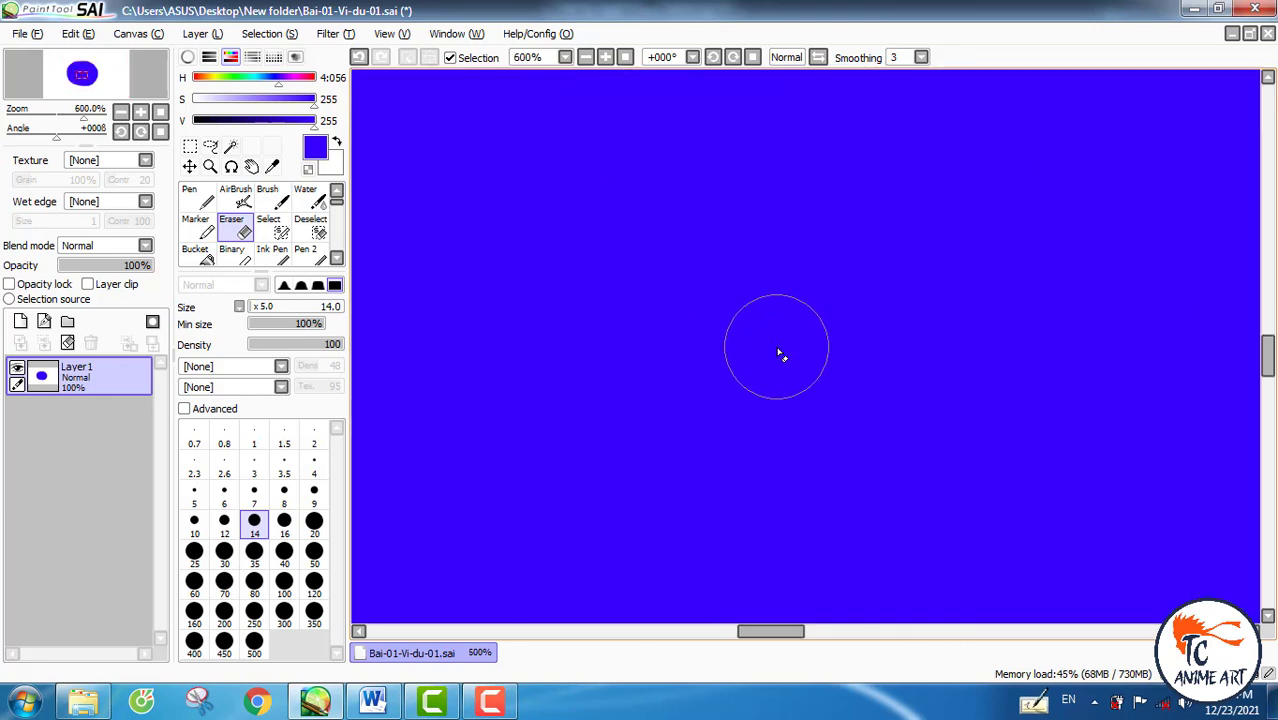
{"action": "scroll", "coordinate": [781, 355], "scroll_direction": "up", "scroll_amount": 1}
{"action": "scroll", "coordinate": [781, 355], "scroll_direction": "down", "scroll_amount": 8}
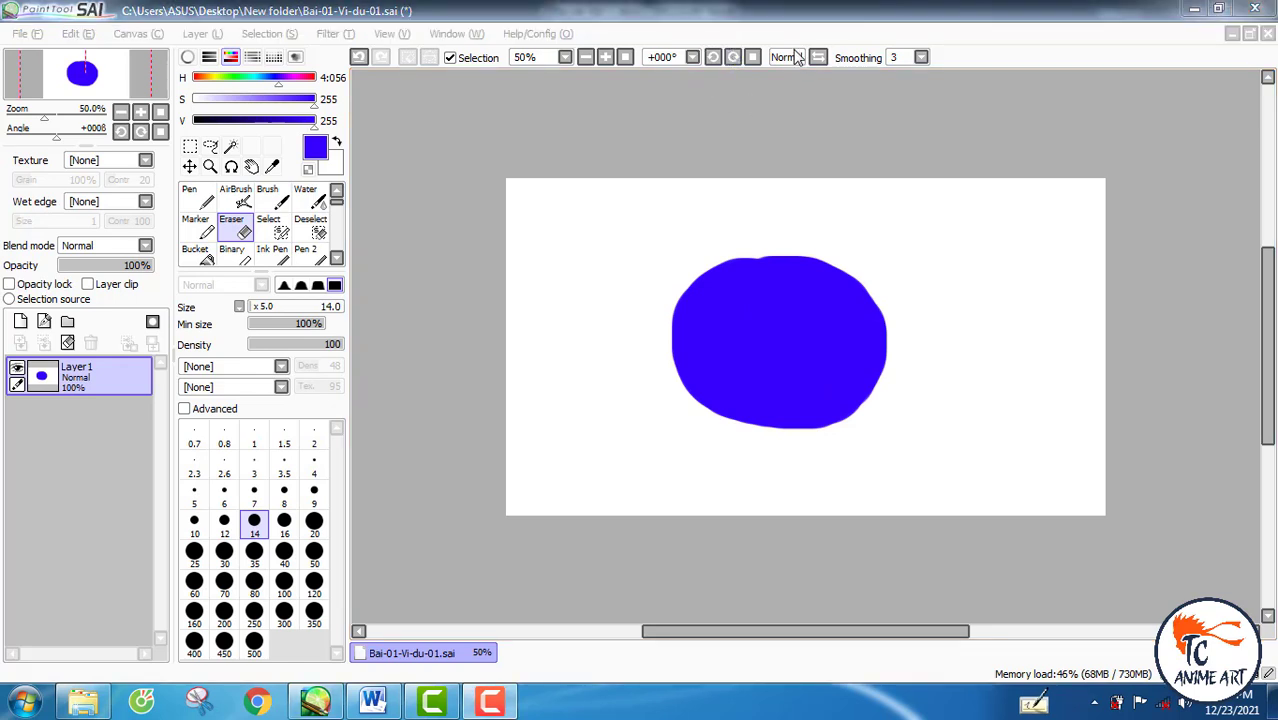
- Rotate the canvas view counterclockwise to -33°, clockwise to +45°, and reset the rotation
{"action": "left_click", "coordinate": [713, 58]}
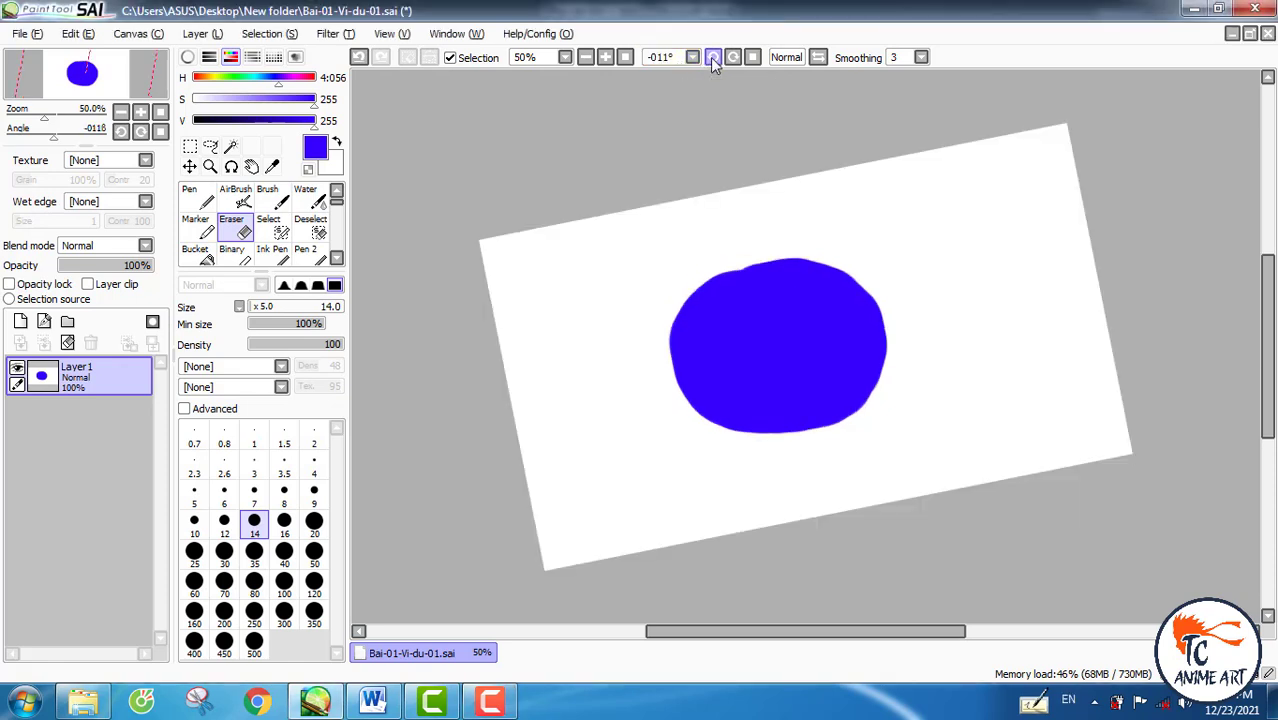
{"action": "left_click", "coordinate": [713, 58]}
{"action": "left_click", "coordinate": [713, 58]}
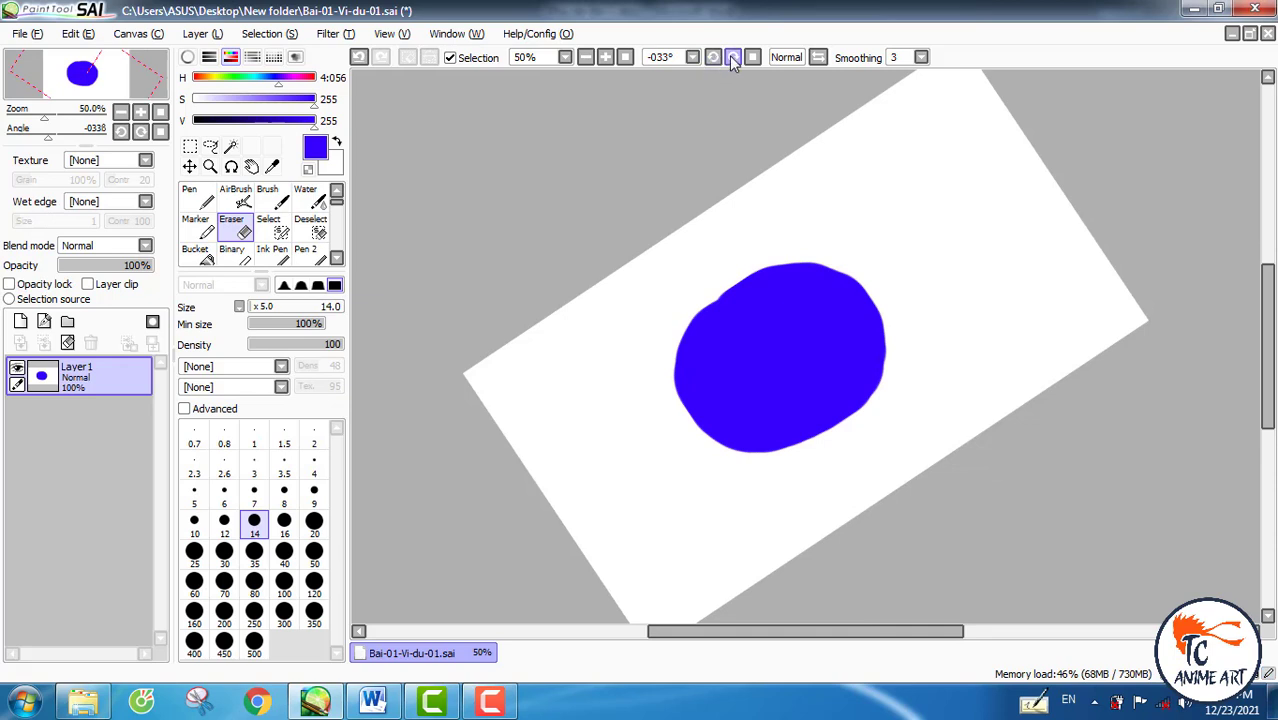
{"action": "left_click", "coordinate": [731, 58]}
{"action": "left_click", "coordinate": [731, 58]}
{"action": "left_click", "coordinate": [731, 58]}
{"action": "left_click", "coordinate": [731, 58]}
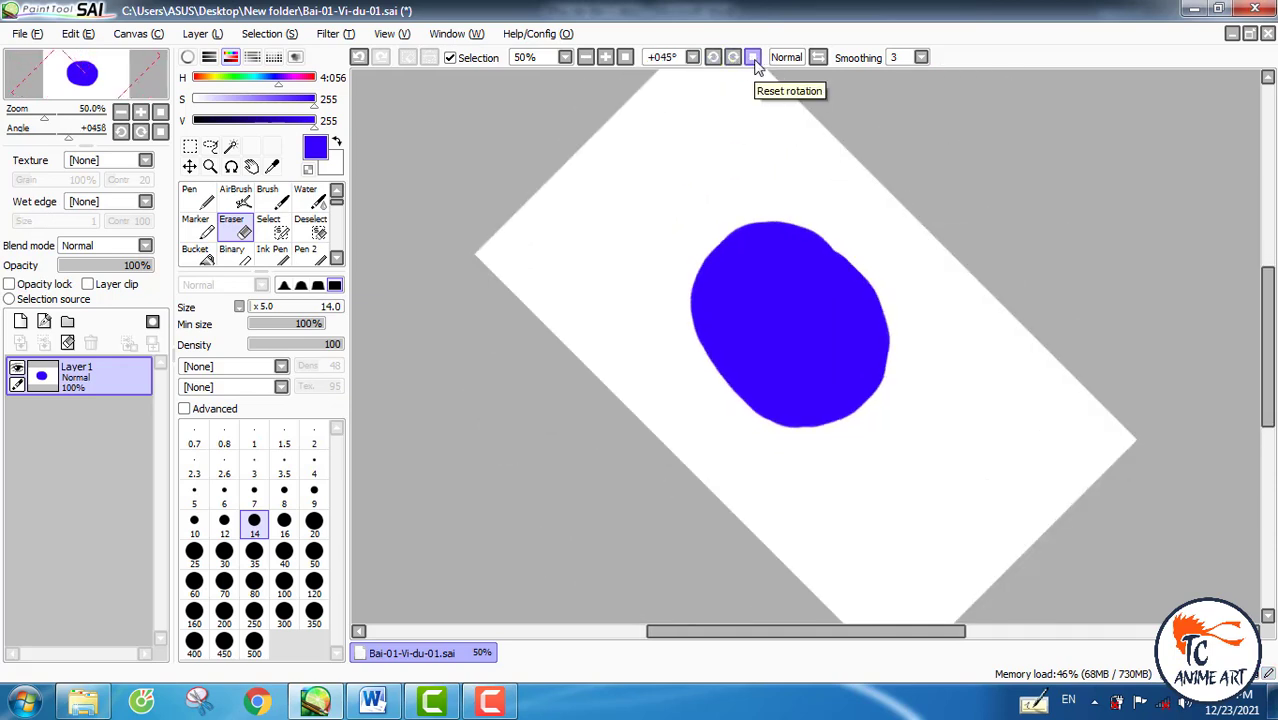
{"action": "left_click", "coordinate": [753, 58]}
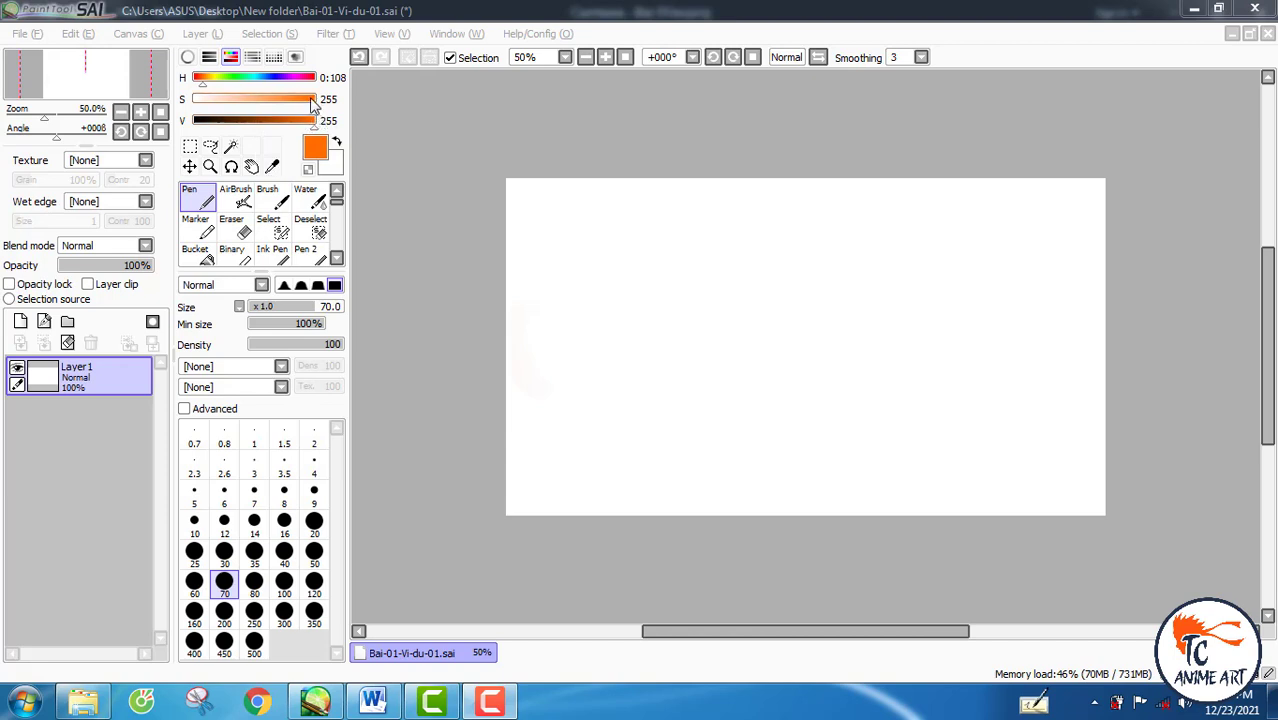
- Show and hide the color wheel and the color mixer, keeping the HSV sliders displayed
{"action": "left_click", "coordinate": [188, 58]}
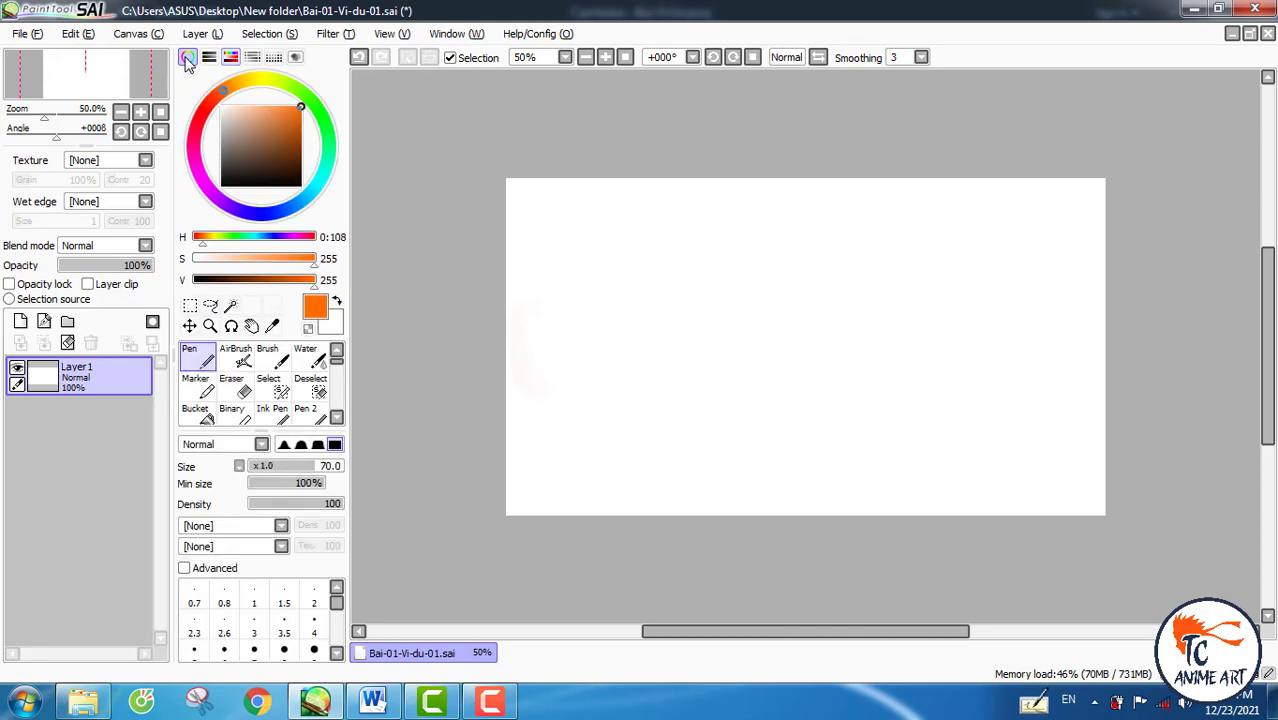
{"action": "left_click", "coordinate": [188, 58]}
{"action": "left_click", "coordinate": [252, 57]}
{"action": "left_click", "coordinate": [252, 57]}
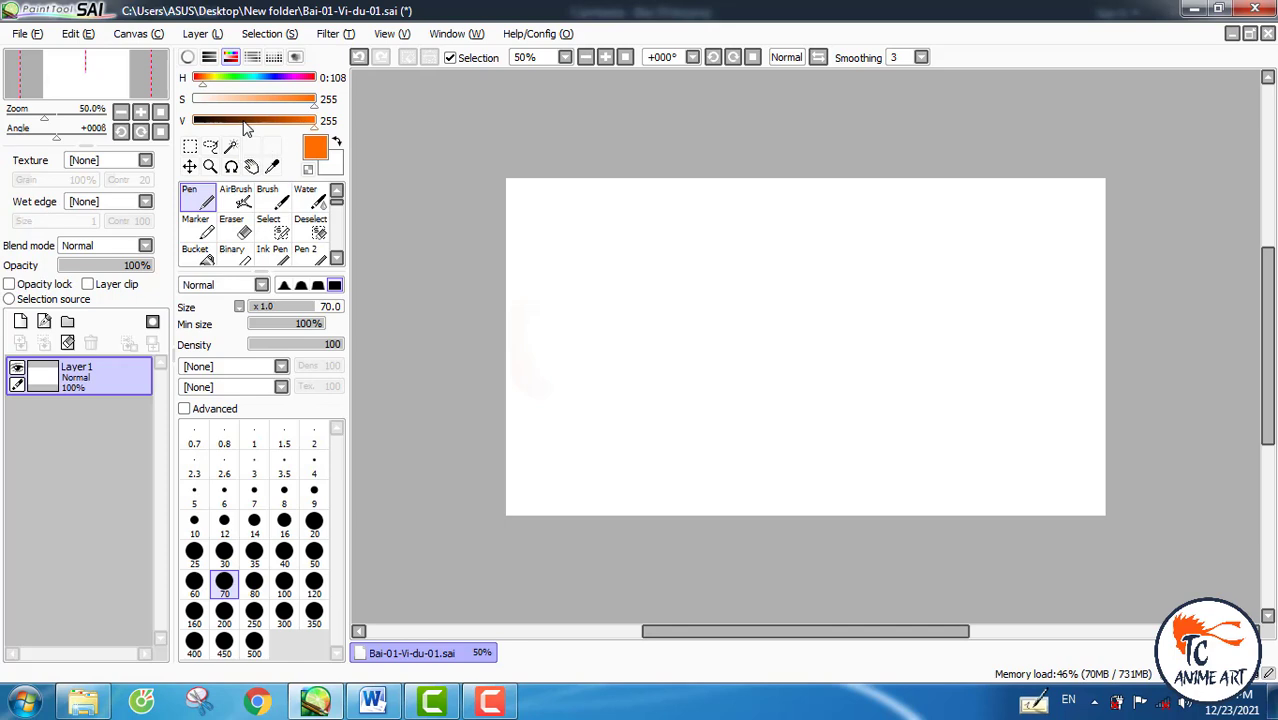
- Choose orange with hue 132 and saturation 255, and paint a short dab near the canvas centre with the size 70 Pen
{"action": "left_click", "coordinate": [308, 100]}
{"action": "left_click", "coordinate": [316, 99]}
{"action": "left_click_drag", "start_coordinate": [228, 86], "coordinate": [200, 91]}
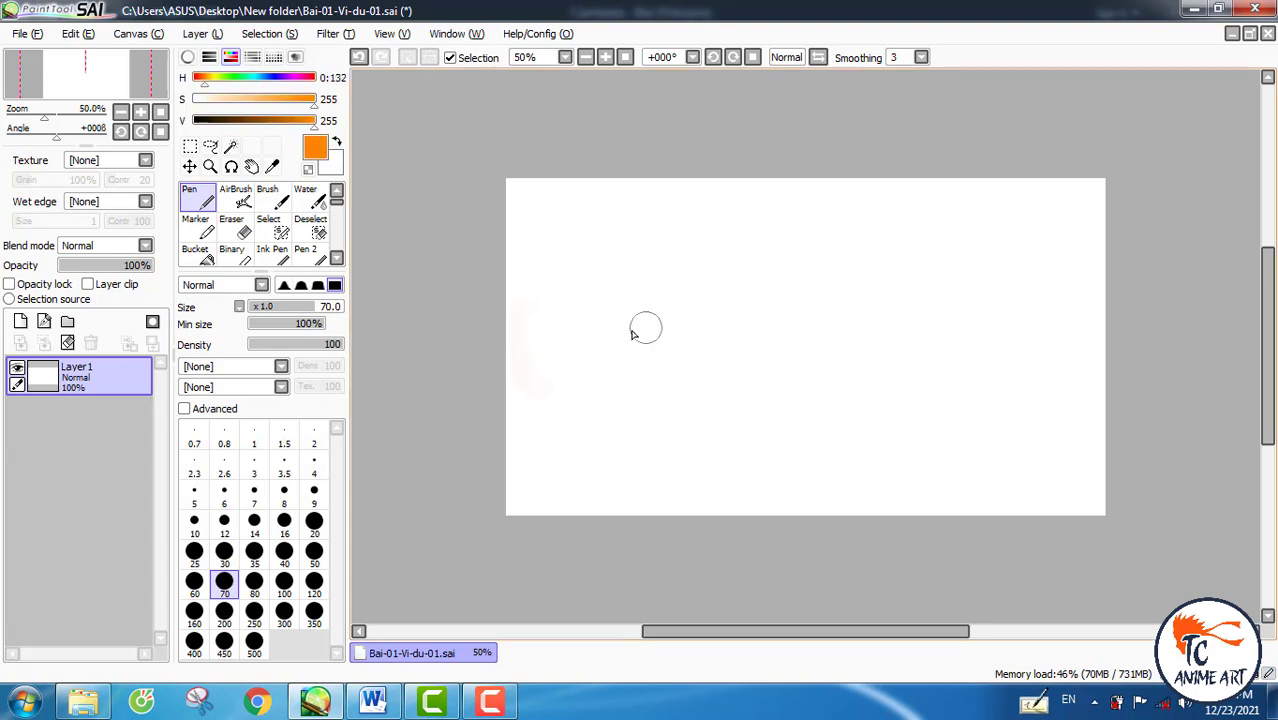
{"action": "left_click_drag", "start_coordinate": [812, 341], "coordinate": [815, 356]}
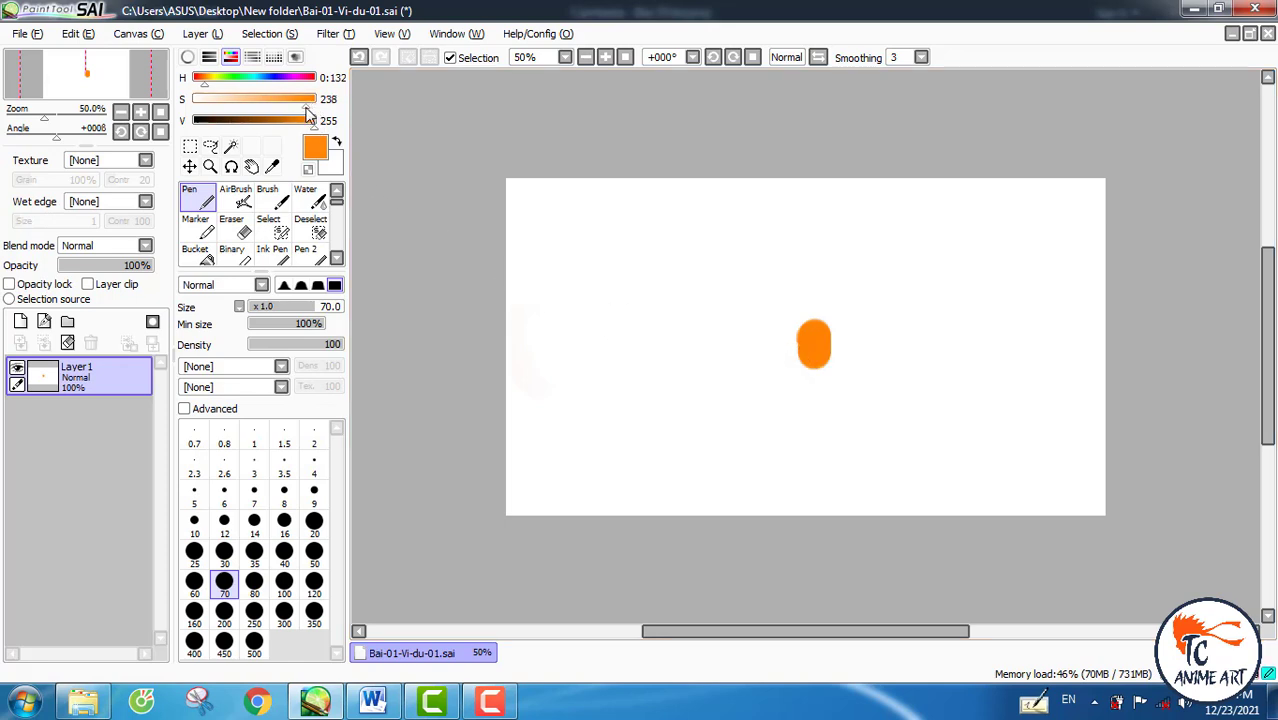
- Paint three progressively lighter orange dabs leftward from the first one, using saturation 218, 144 and 88
{"action": "left_click_drag", "start_coordinate": [314, 100], "coordinate": [296, 100]}
{"action": "left_click_drag", "start_coordinate": [747, 330], "coordinate": [747, 355]}
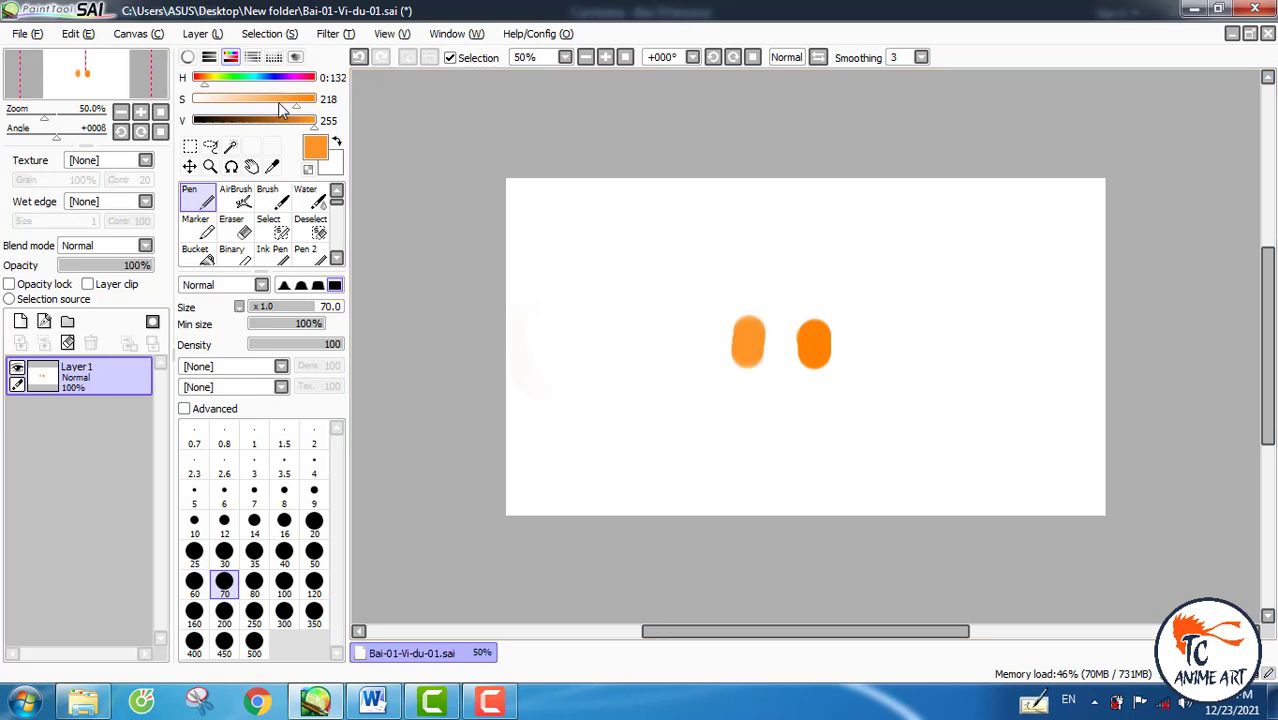
{"action": "left_click_drag", "start_coordinate": [294, 101], "coordinate": [262, 101]}
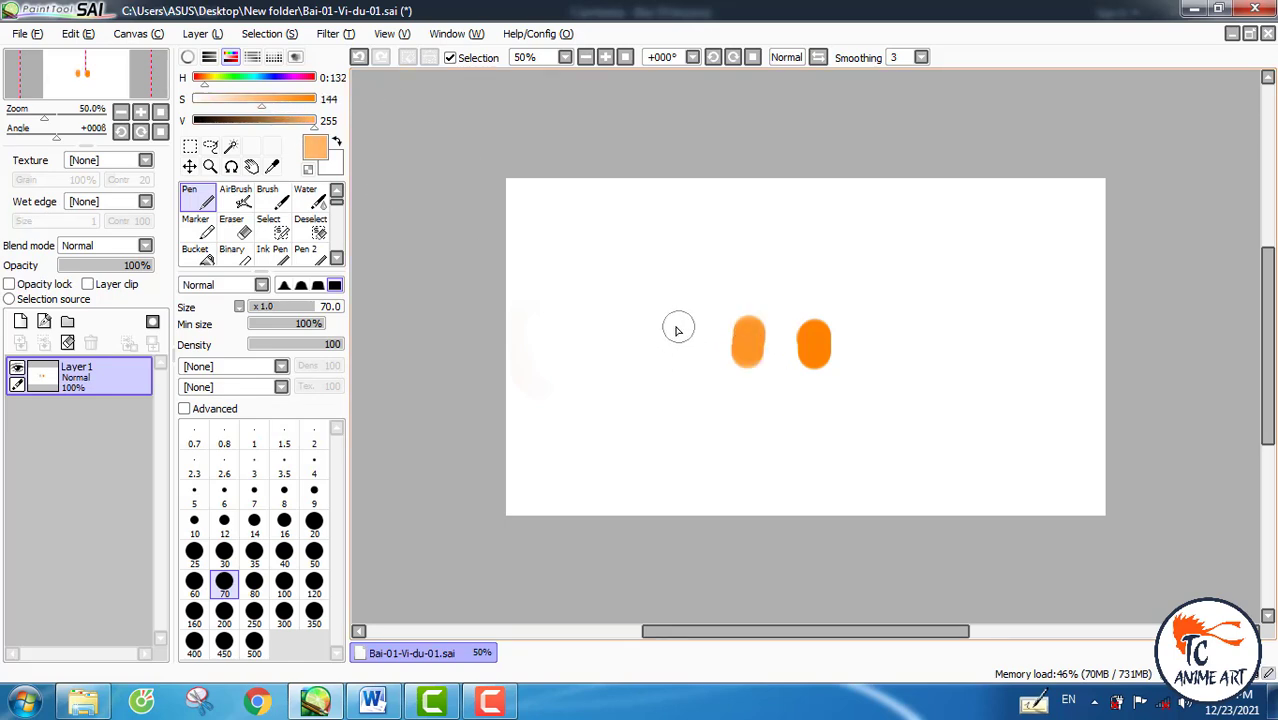
{"action": "left_click_drag", "start_coordinate": [676, 322], "coordinate": [676, 358]}
{"action": "left_click_drag", "start_coordinate": [262, 101], "coordinate": [235, 101]}
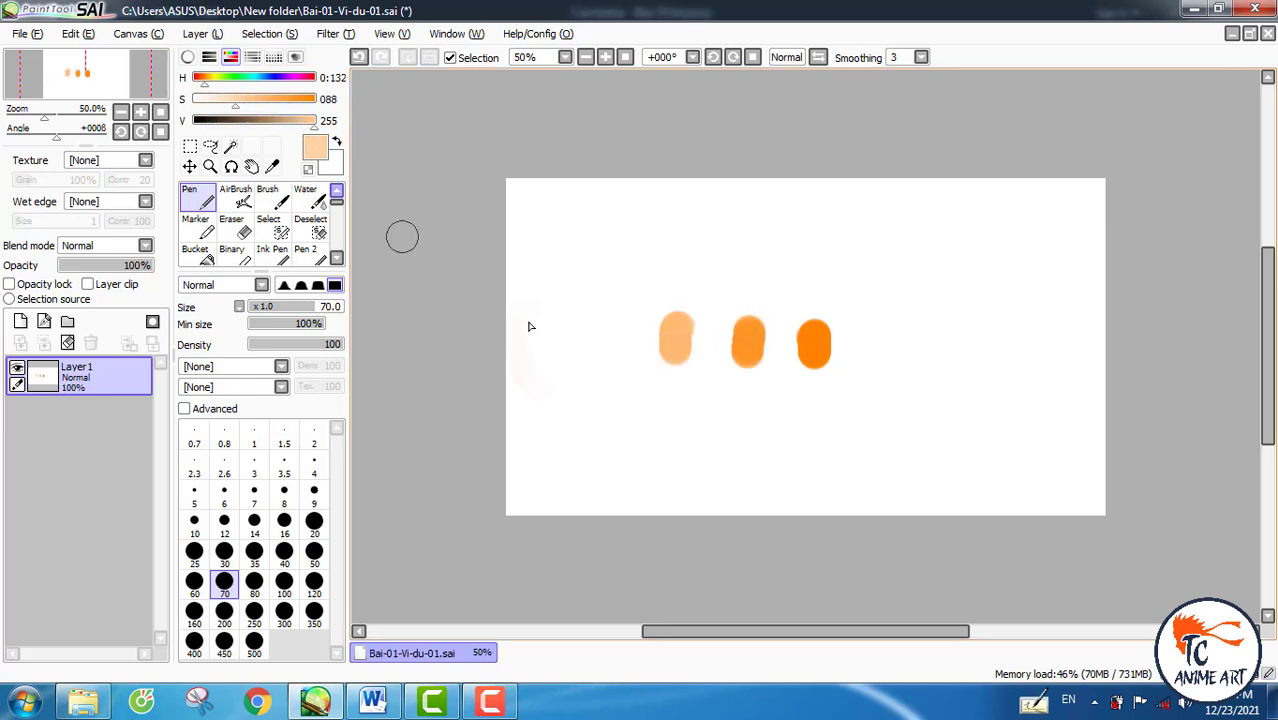
{"action": "left_click_drag", "start_coordinate": [610, 324], "coordinate": [608, 342]}
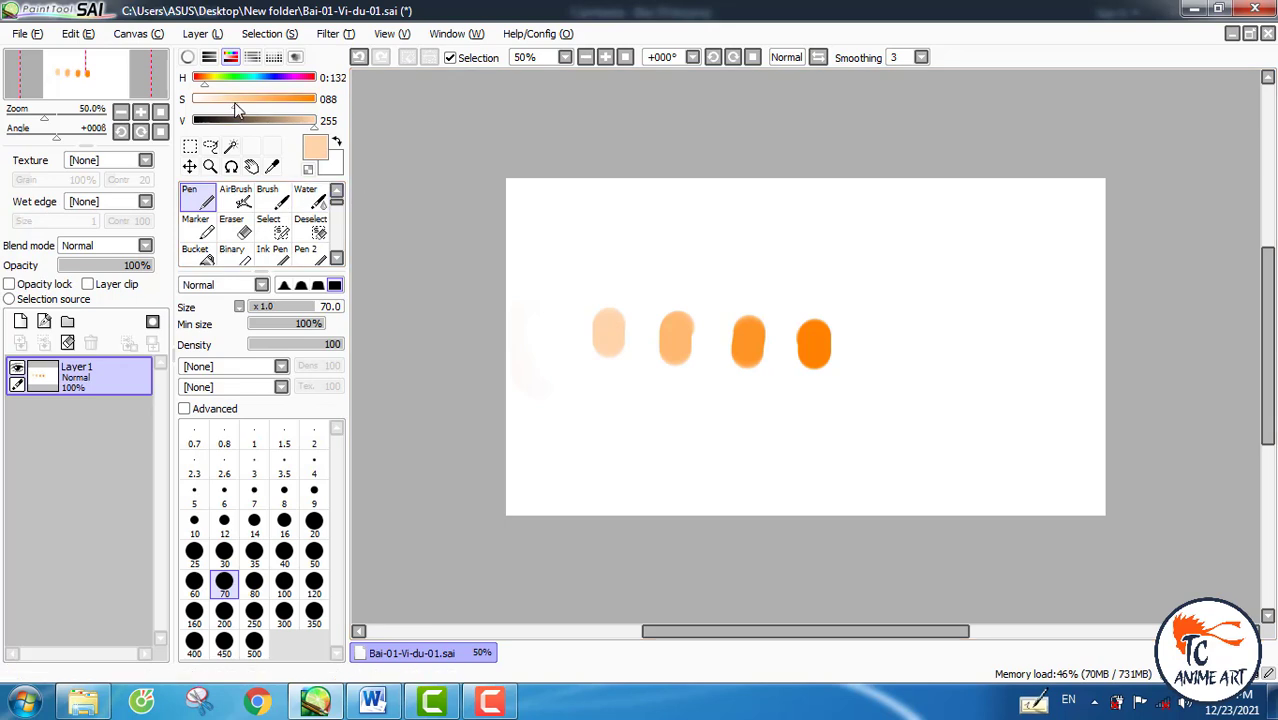
- Try saturation 0, restore it to 255, and paint four darker dabs rightward from the first using brightness 186, 132, 70 and 0
{"action": "left_click_drag", "start_coordinate": [235, 101], "coordinate": [194, 101]}
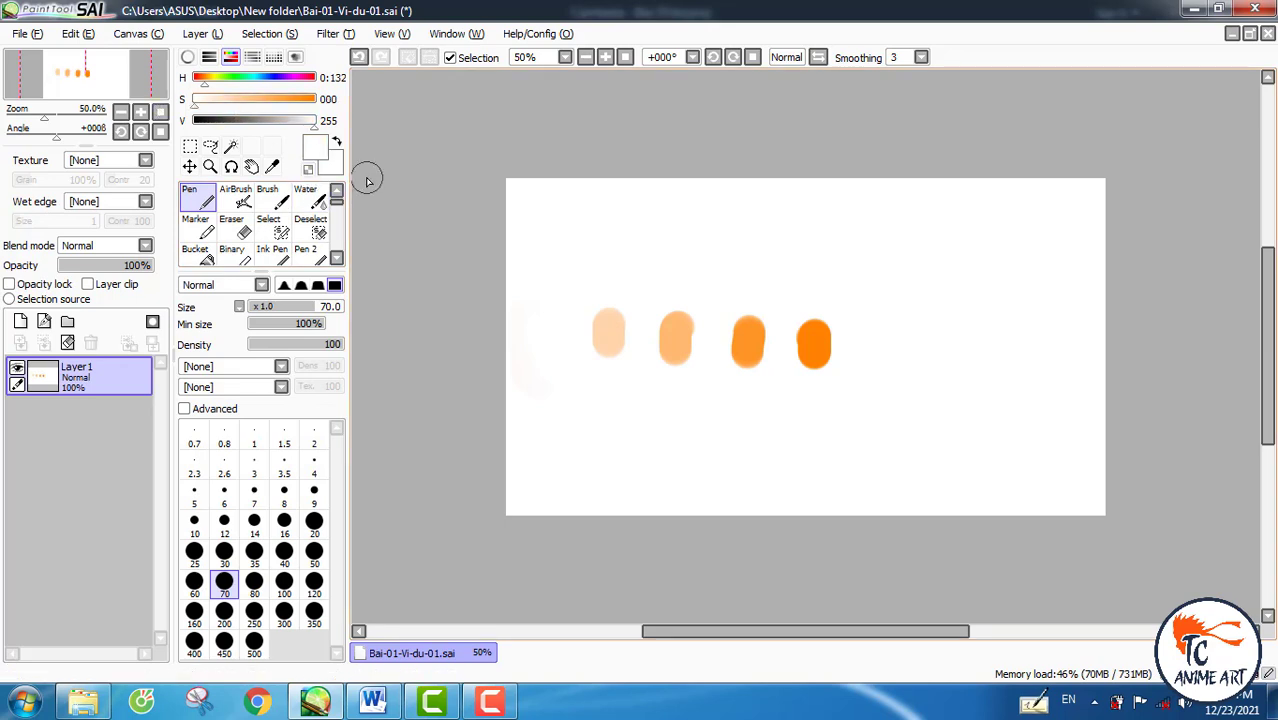
{"action": "left_click_drag", "start_coordinate": [195, 100], "coordinate": [333, 118]}
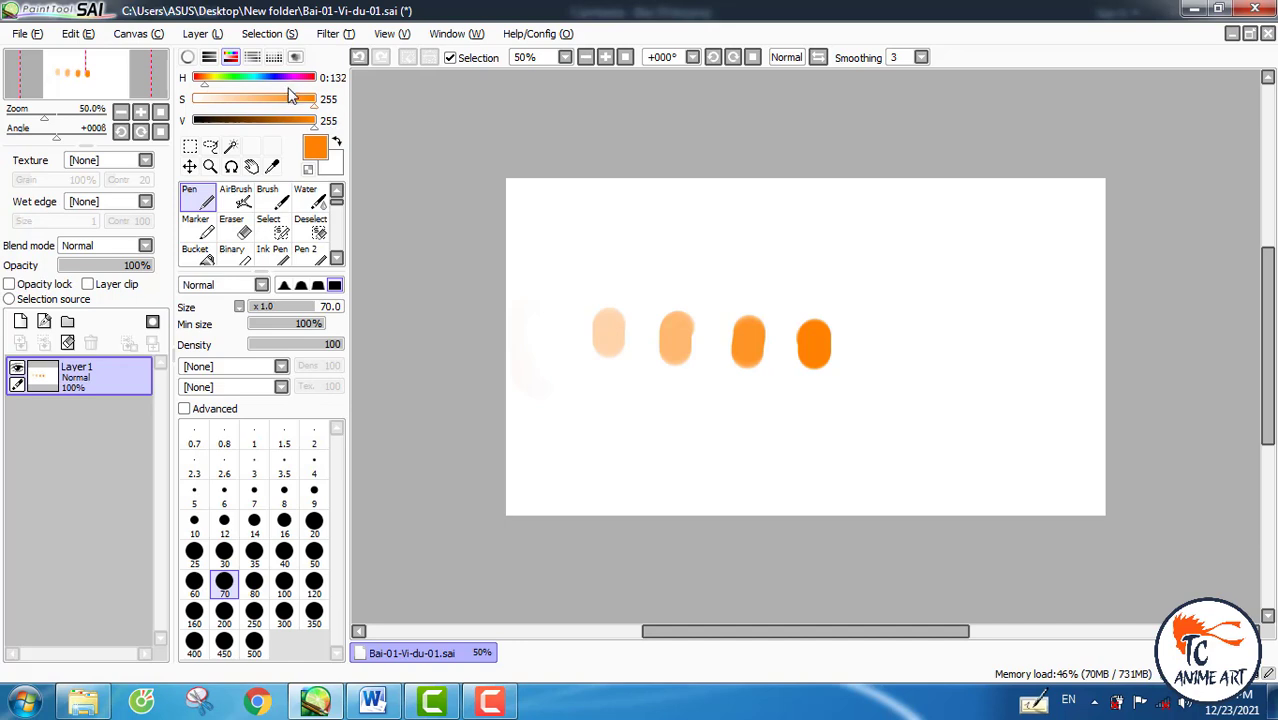
{"action": "left_click_drag", "start_coordinate": [311, 124], "coordinate": [281, 124]}
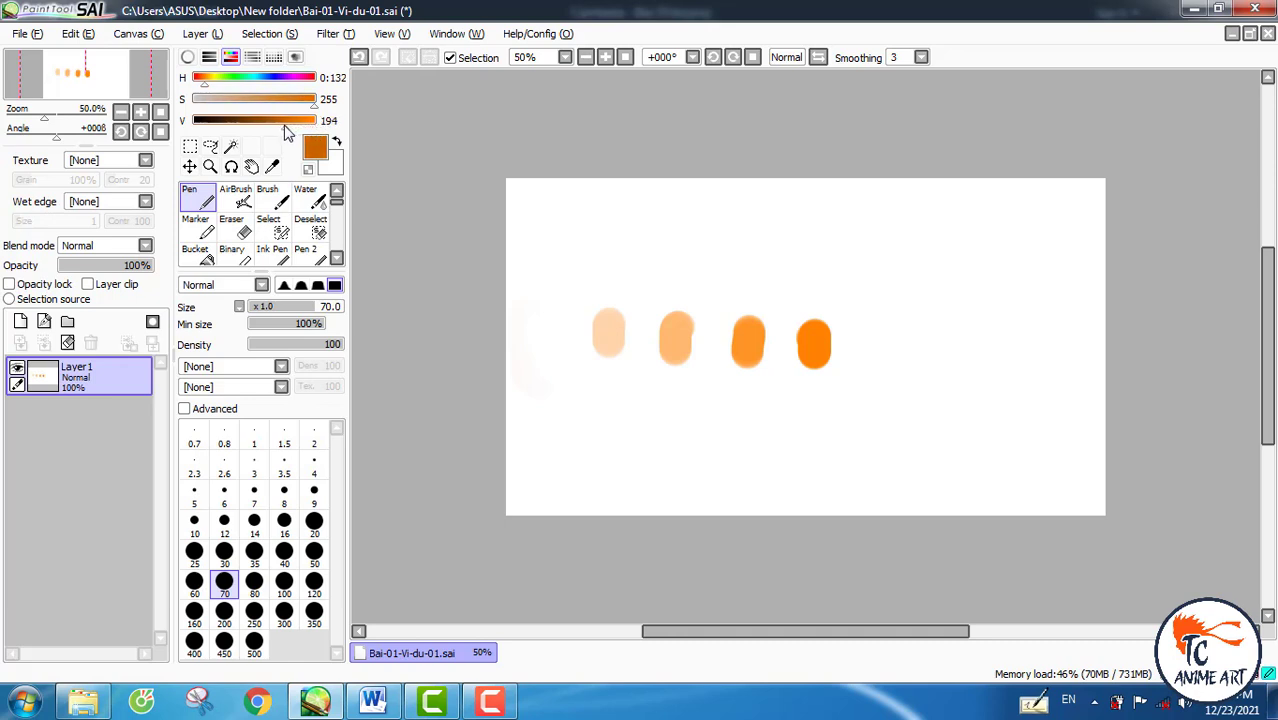
{"action": "left_click_drag", "start_coordinate": [864, 328], "coordinate": [866, 366]}
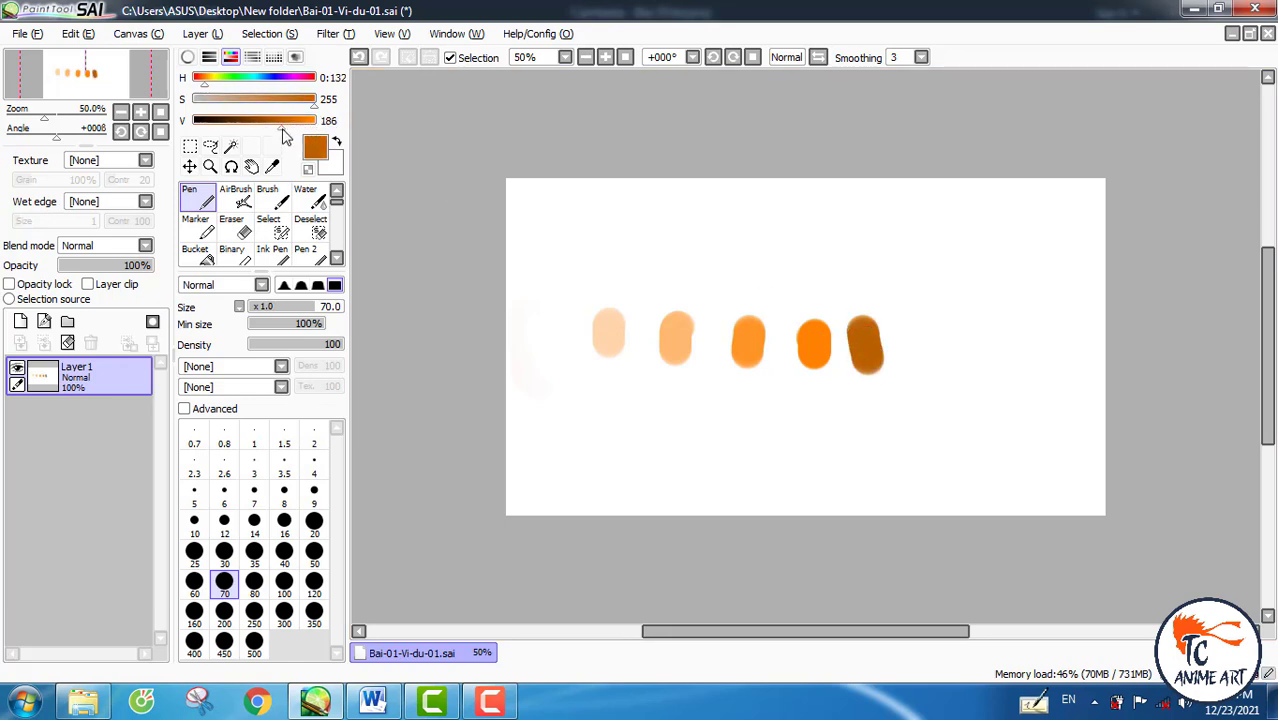
{"action": "left_click_drag", "start_coordinate": [281, 124], "coordinate": [256, 124]}
{"action": "left_click_drag", "start_coordinate": [927, 320], "coordinate": [930, 370]}
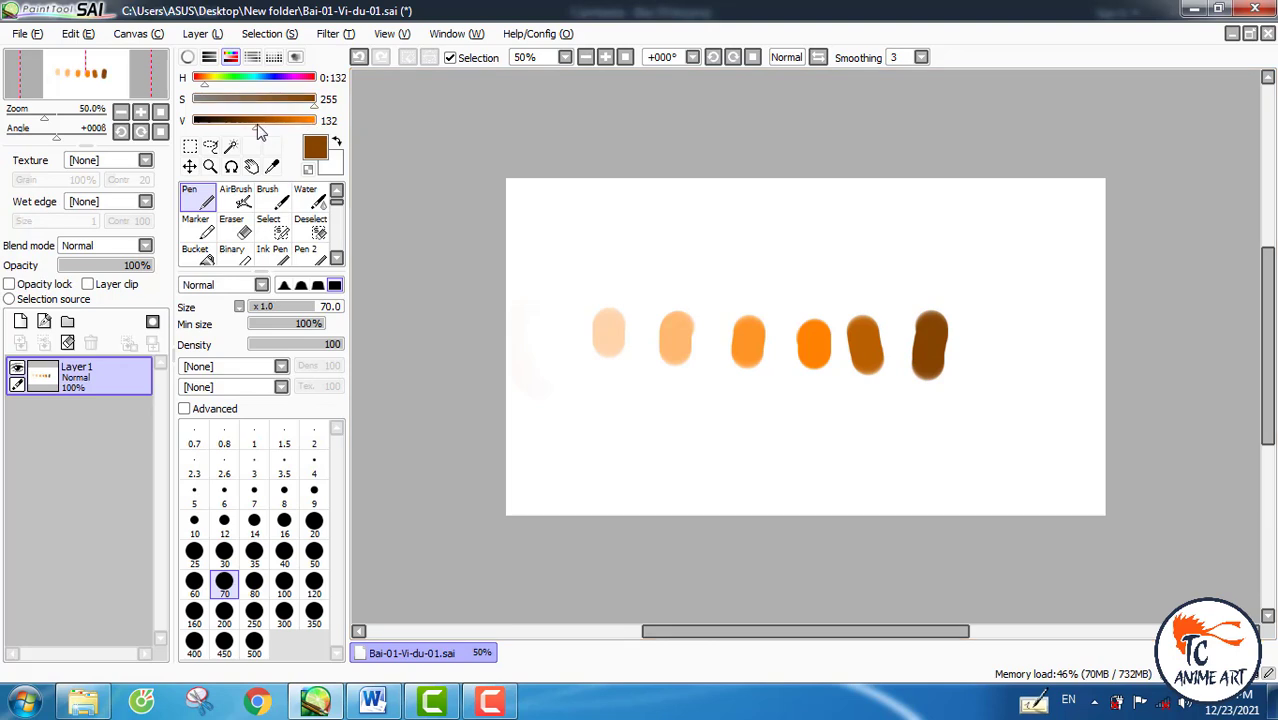
{"action": "left_click_drag", "start_coordinate": [256, 124], "coordinate": [227, 124]}
{"action": "left_click_drag", "start_coordinate": [986, 330], "coordinate": [986, 362]}
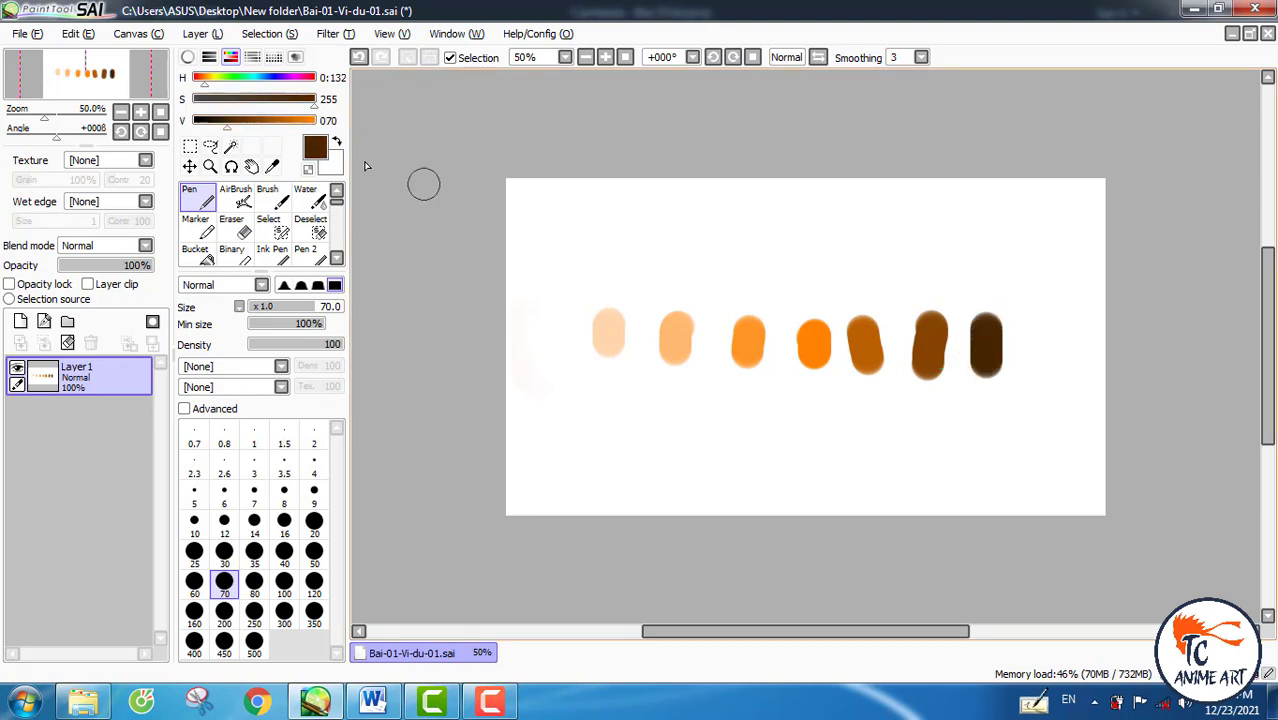
{"action": "left_click_drag", "start_coordinate": [227, 124], "coordinate": [194, 124]}
{"action": "left_click_drag", "start_coordinate": [1050, 334], "coordinate": [1049, 368]}
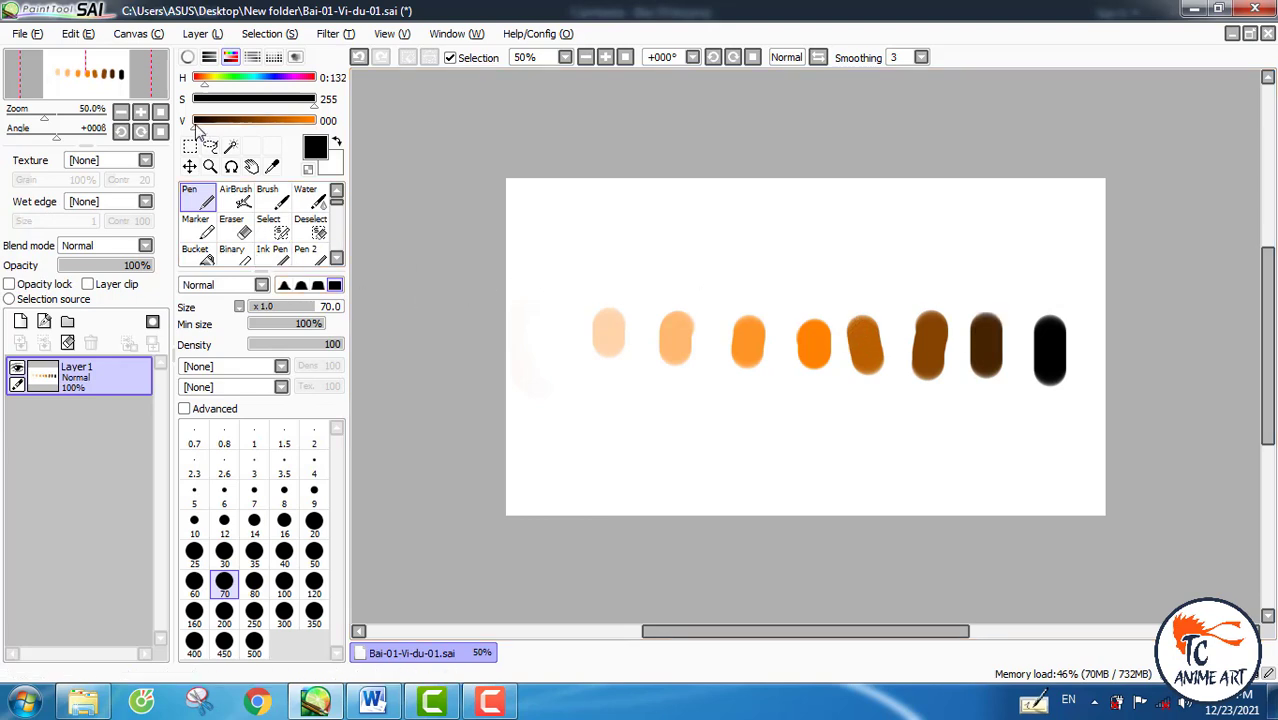
- Adjust the brightness and saturation, and sample the dark orange of the dab just right of the pure orange one
{"action": "left_click_drag", "start_coordinate": [205, 120], "coordinate": [240, 120]}
{"action": "left_click_drag", "start_coordinate": [312, 99], "coordinate": [281, 107]}
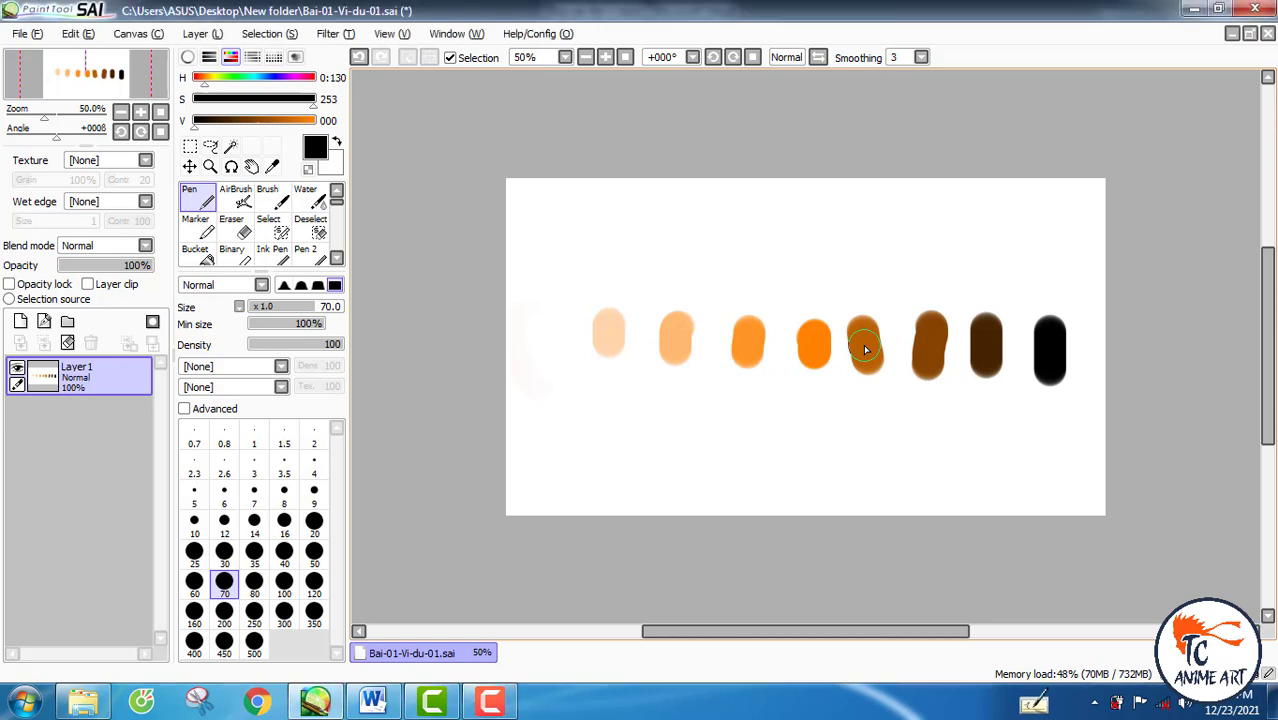
{"action": "left_click", "coordinate": [866, 348], "text": "alt"}
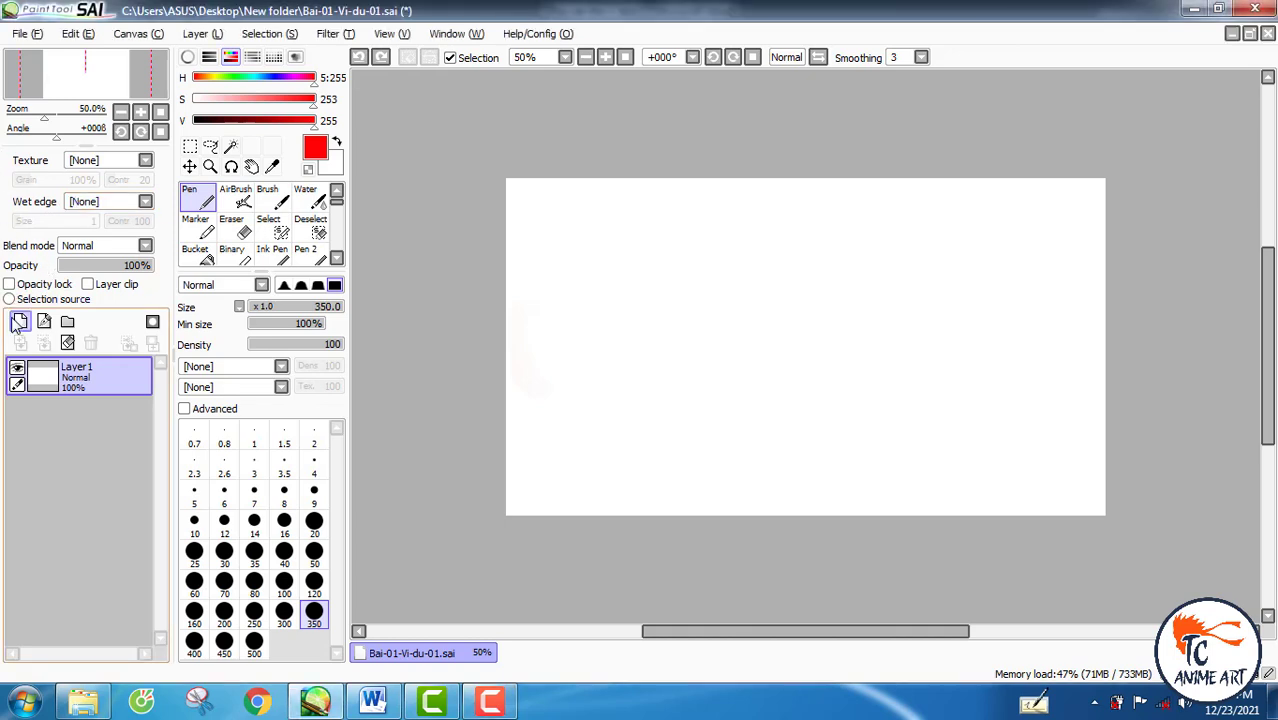
- Add two layers above Layer1 and paint a yellow blob, hue 228, near the canvas centre on Layer3 with the size 50 Pen
{"action": "left_click", "coordinate": [20, 325]}
{"action": "left_click", "coordinate": [20, 325]}
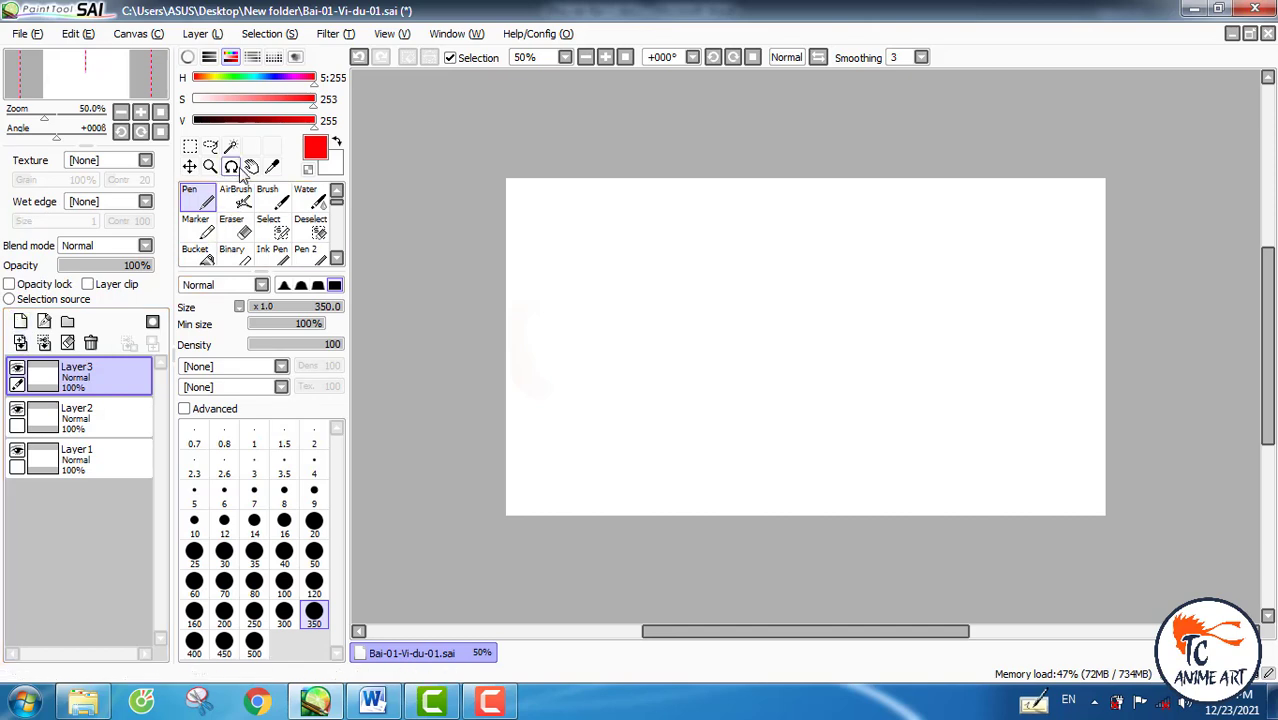
{"action": "left_click_drag", "start_coordinate": [238, 80], "coordinate": [213, 91]}
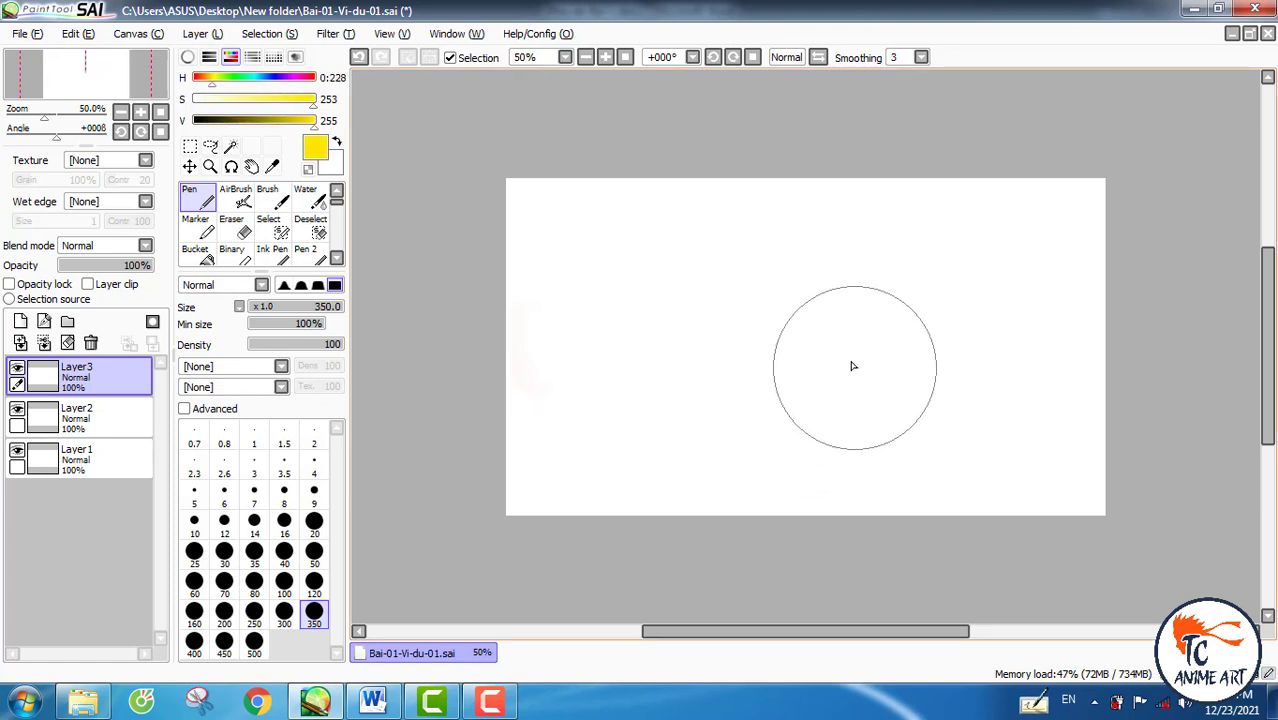
{"action": "left_click", "coordinate": [311, 530]}
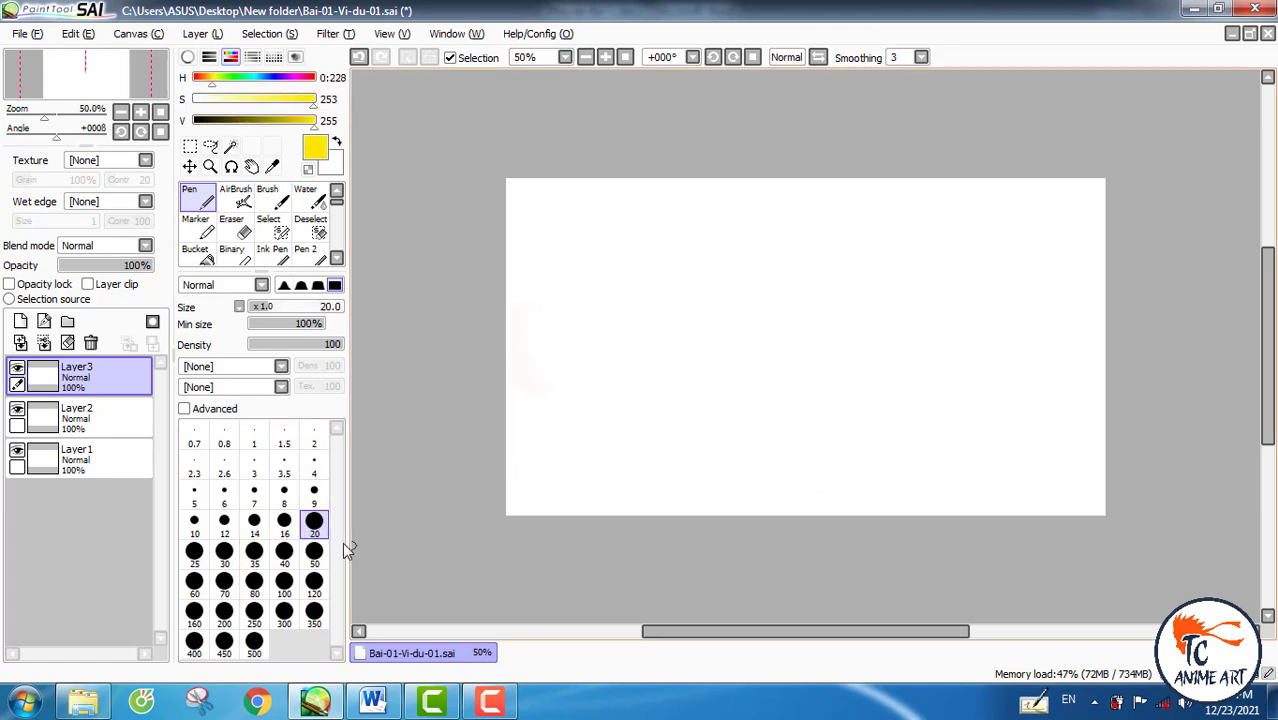
{"action": "left_click", "coordinate": [314, 552]}
{"action": "left_click_drag", "start_coordinate": [804, 345], "coordinate": [810, 337]}
- On Layer2, paint a larger blue blob, hue 168, around the yellow one with the size 120 Pen
{"action": "left_click", "coordinate": [113, 423]}
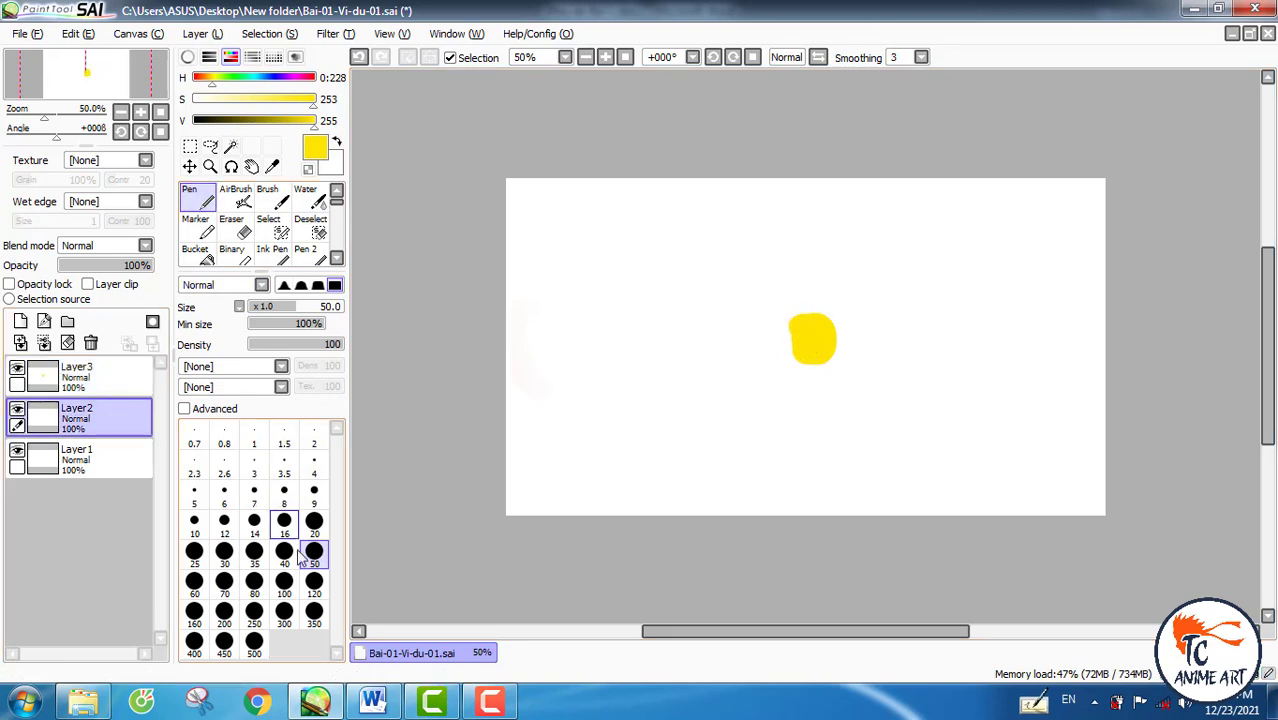
{"action": "left_click", "coordinate": [314, 582]}
{"action": "left_click", "coordinate": [266, 78]}
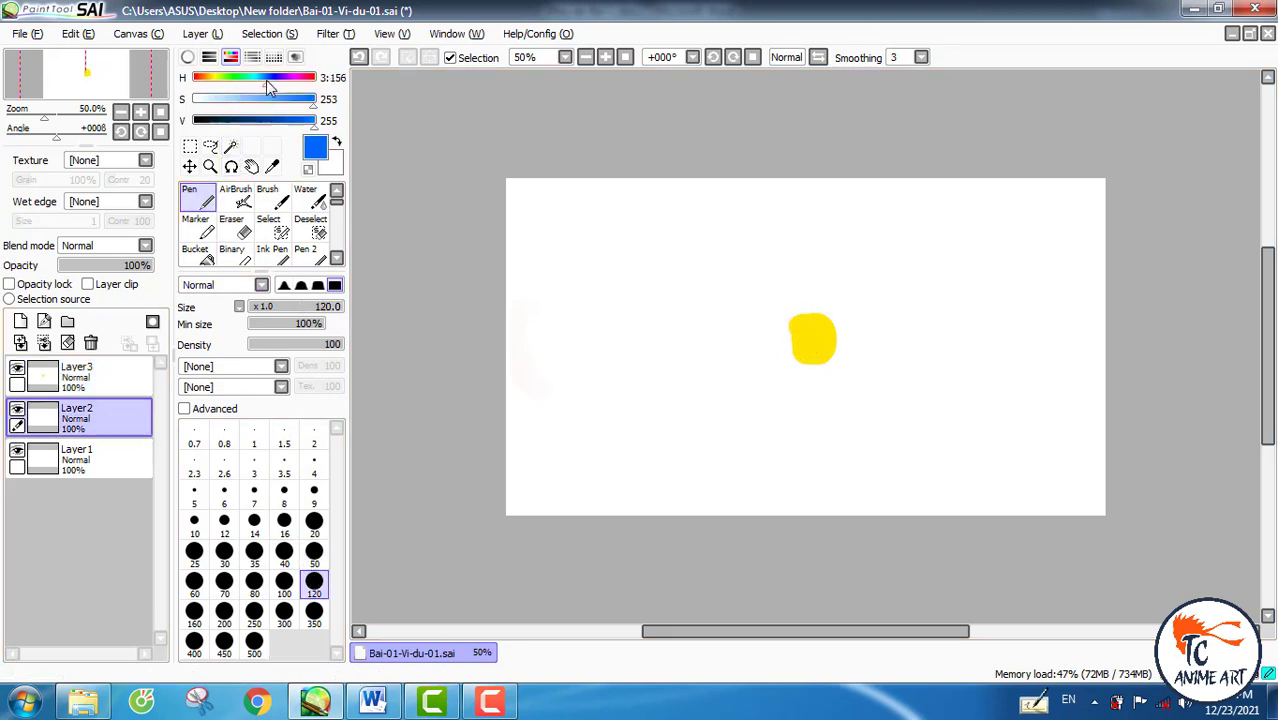
{"action": "mouse_move", "coordinate": [811, 312]}
{"action": "left_mouse_down"}
{"action": "mouse_move", "coordinate": [811, 361]}
{"action": "mouse_move", "coordinate": [840, 330]}
{"action": "left_mouse_up"}
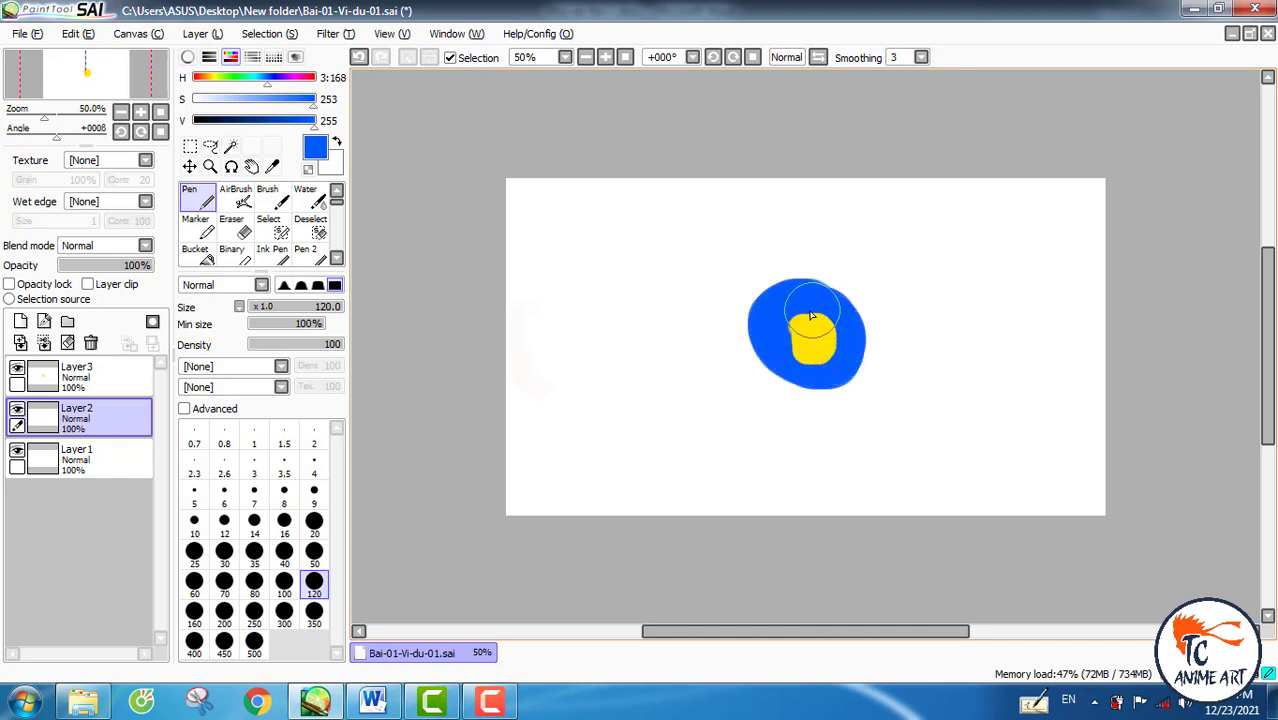
- On Layer1, paint a red blob, hue 255, extending beyond the blue one on all sides with the size 120 Pen
{"action": "left_click", "coordinate": [127, 460]}
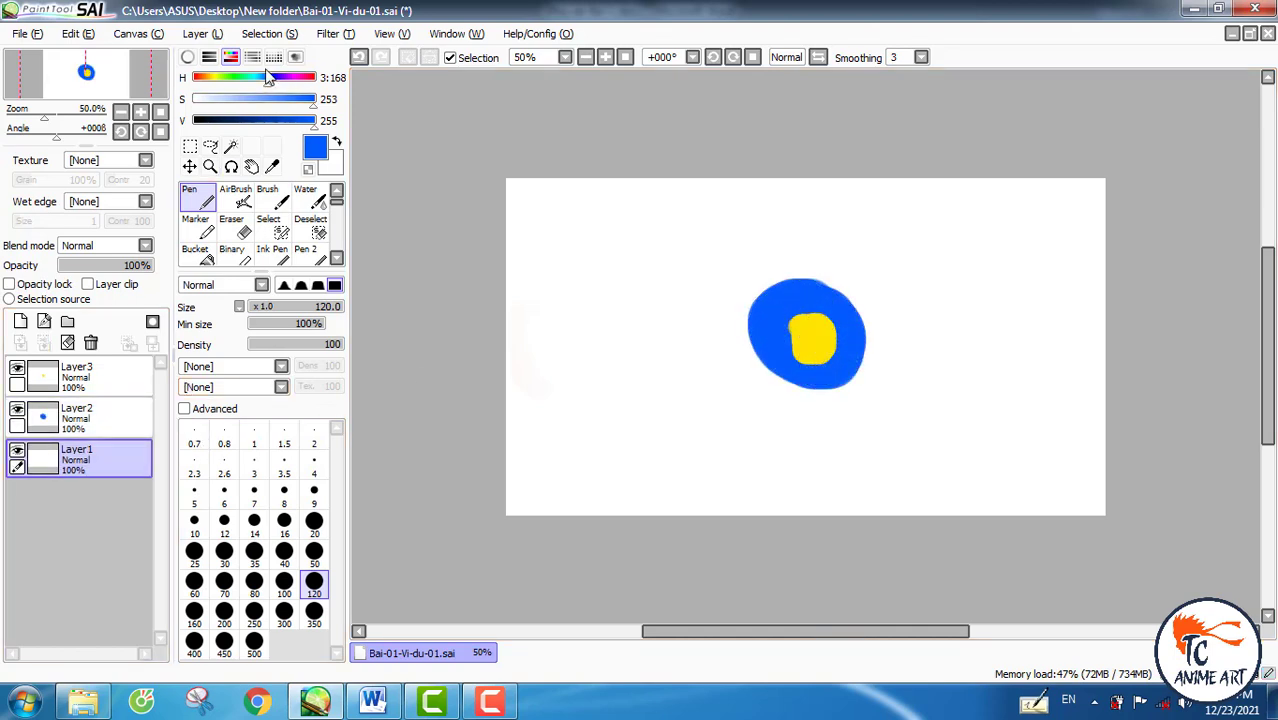
{"action": "left_click", "coordinate": [300, 82]}
{"action": "left_click", "coordinate": [313, 78]}
{"action": "mouse_move", "coordinate": [845, 280]}
{"action": "left_mouse_down"}
{"action": "mouse_move", "coordinate": [760, 304]}
{"action": "mouse_move", "coordinate": [768, 359]}
{"action": "mouse_move", "coordinate": [845, 391]}
{"action": "mouse_move", "coordinate": [856, 327]}
{"action": "mouse_move", "coordinate": [827, 288]}
{"action": "mouse_move", "coordinate": [842, 286]}
{"action": "mouse_move", "coordinate": [864, 309]}
{"action": "mouse_move", "coordinate": [850, 362]}
{"action": "left_mouse_up"}
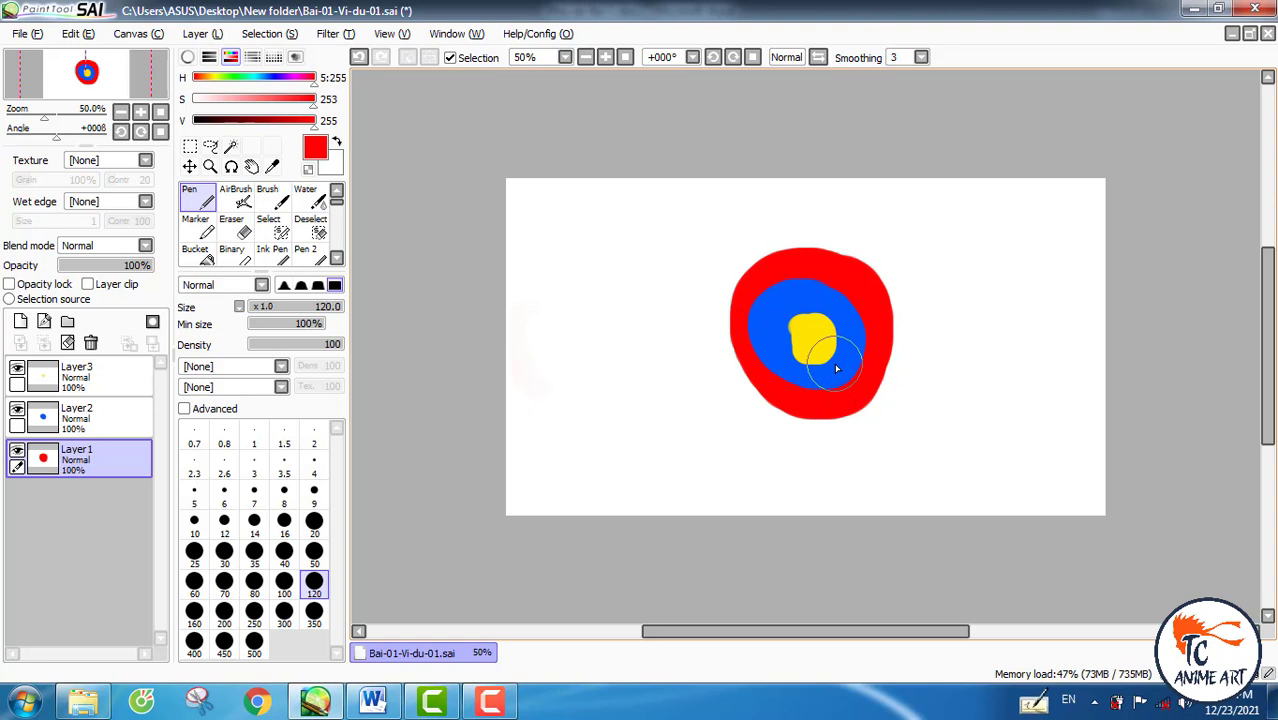
- Erase the edges of the yellow blob on Layer3 with the size 120 Eraser, leaving a small wedge
{"action": "key", "text": "e"}
{"action": "left_click", "coordinate": [110, 385]}
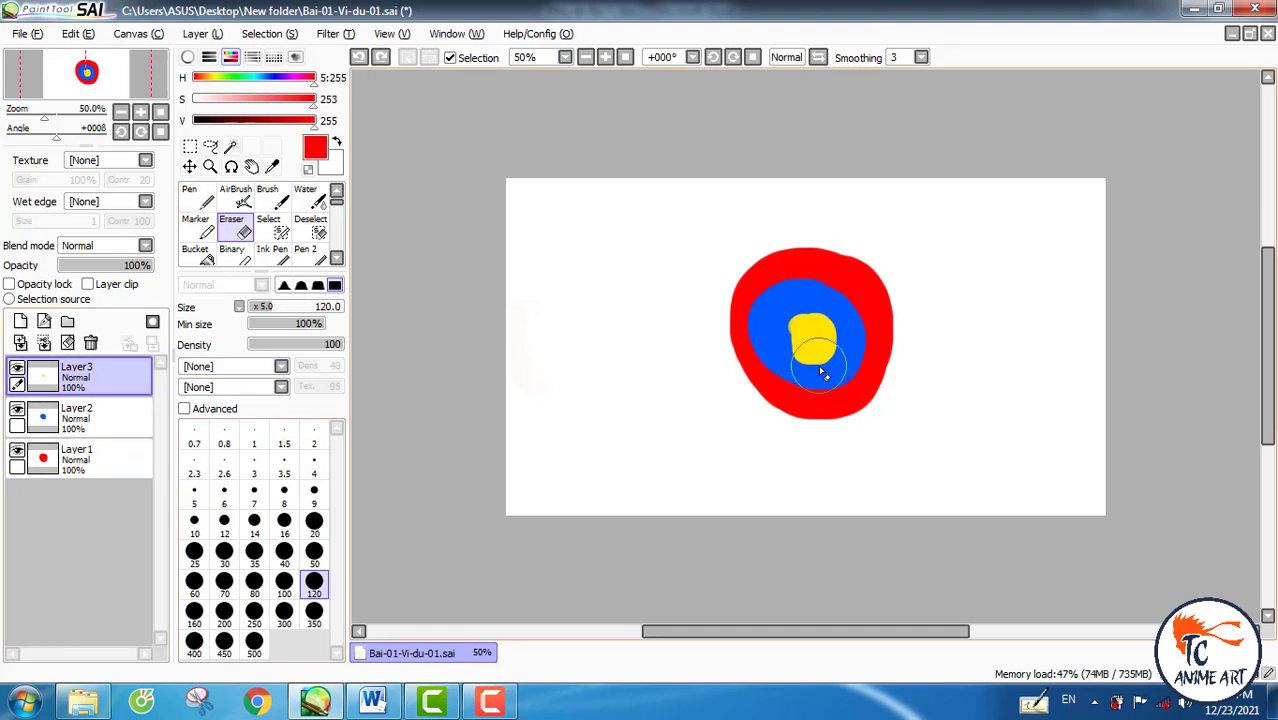
{"action": "mouse_move", "coordinate": [820, 369]}
{"action": "left_mouse_down"}
{"action": "mouse_move", "coordinate": [661, 382]}
{"action": "mouse_move", "coordinate": [732, 244]}
{"action": "mouse_move", "coordinate": [916, 247]}
{"action": "mouse_move", "coordinate": [647, 325]}
{"action": "mouse_move", "coordinate": [918, 405]}
{"action": "mouse_move", "coordinate": [936, 385]}
{"action": "mouse_move", "coordinate": [724, 431]}
{"action": "mouse_move", "coordinate": [785, 388]}
{"action": "mouse_move", "coordinate": [911, 353]}
{"action": "mouse_move", "coordinate": [889, 332]}
{"action": "mouse_move", "coordinate": [903, 333]}
{"action": "mouse_move", "coordinate": [759, 273]}
{"action": "left_mouse_up"}
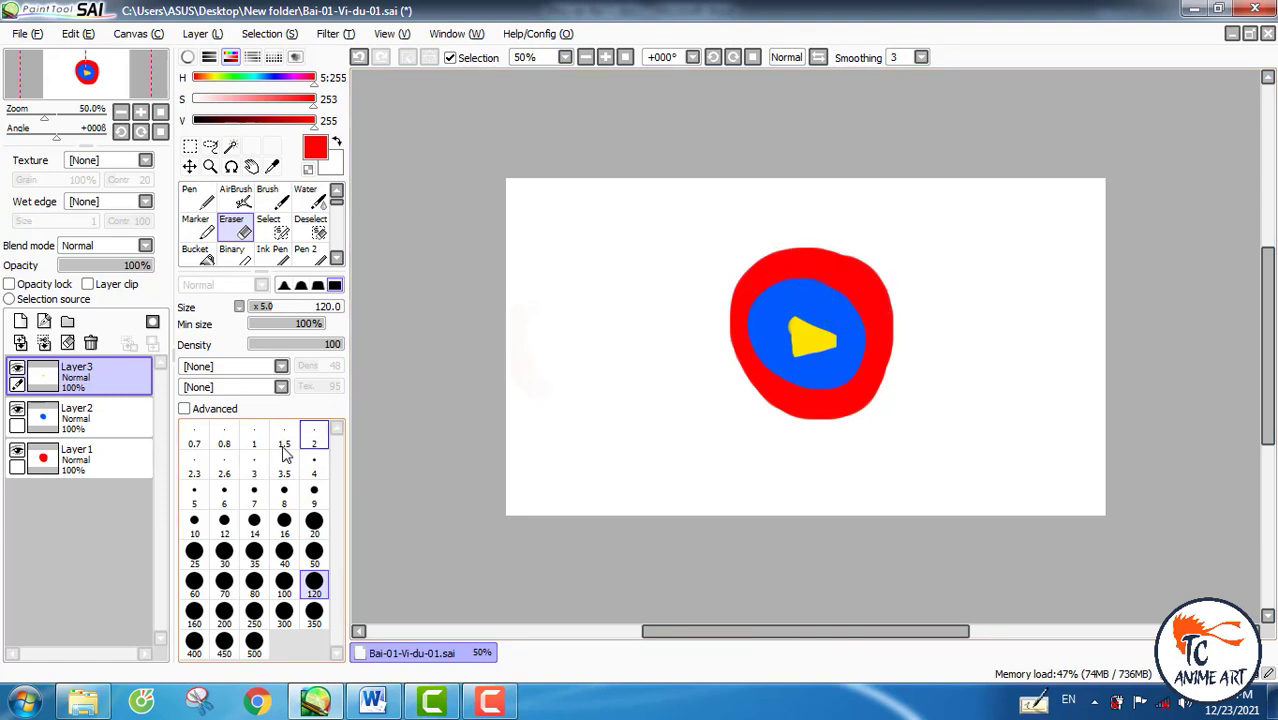
- Reorder the layers so that Layer1 is on top, Layer2 in the middle and Layer3 at the bottom, and select Layer1
{"action": "left_click_drag", "start_coordinate": [126, 425], "coordinate": [126, 367]}
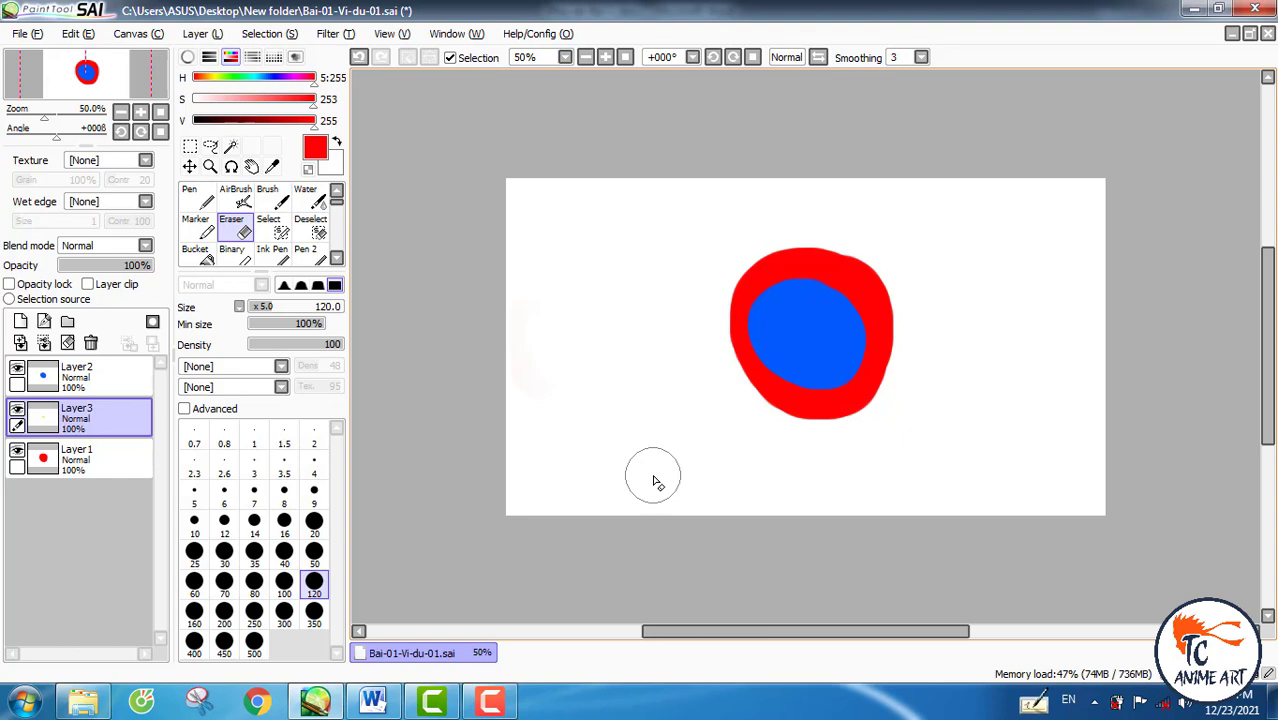
{"action": "left_click_drag", "start_coordinate": [100, 462], "coordinate": [93, 367]}
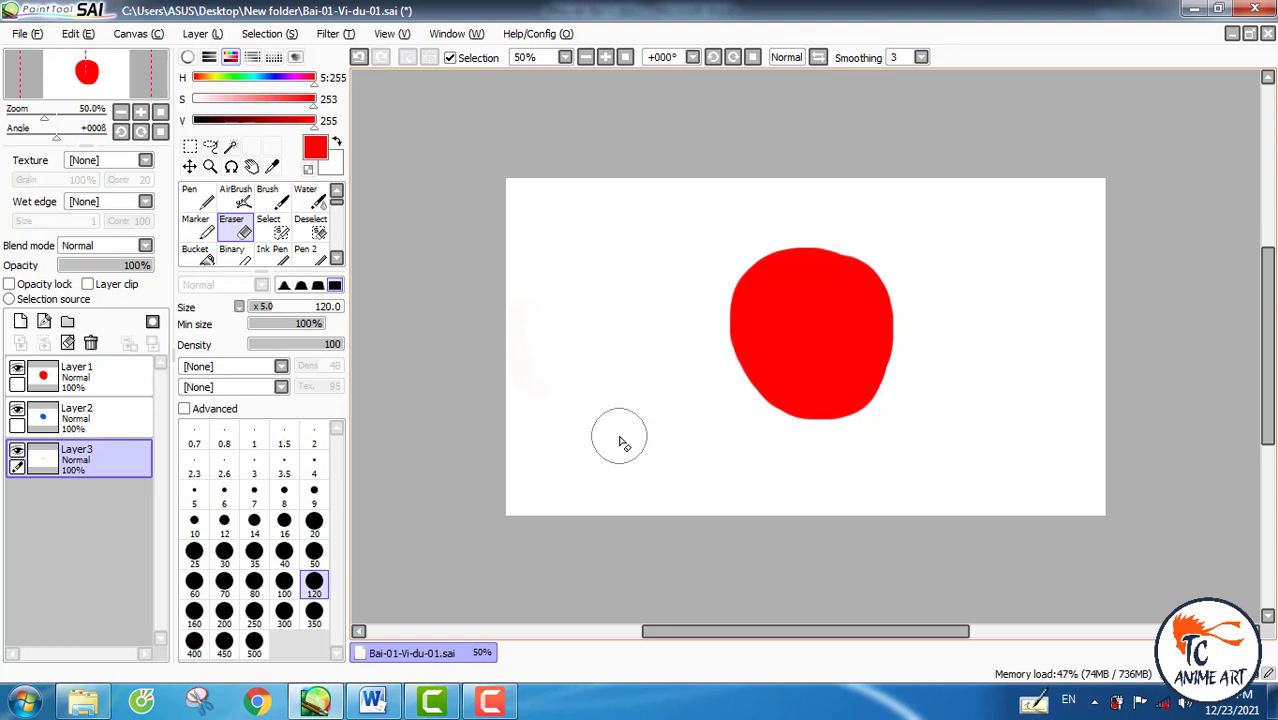
{"action": "left_click", "coordinate": [100, 418]}
{"action": "left_click", "coordinate": [105, 390]}
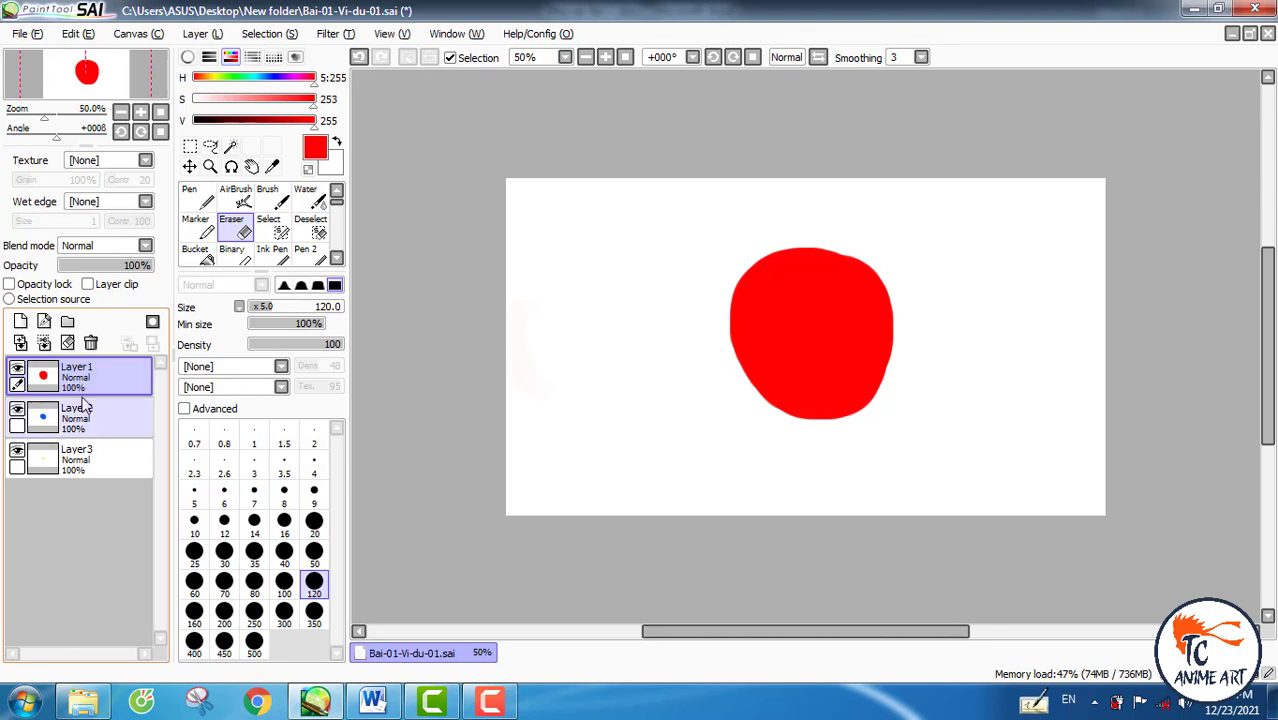
- Hide the blue Layer2 and the red Layer1, leaving only the yellow Layer3 displayed
{"action": "left_click", "coordinate": [17, 418]}
{"action": "left_click", "coordinate": [15, 410]}
{"action": "left_click", "coordinate": [17, 425]}
{"action": "left_click", "coordinate": [17, 369]}
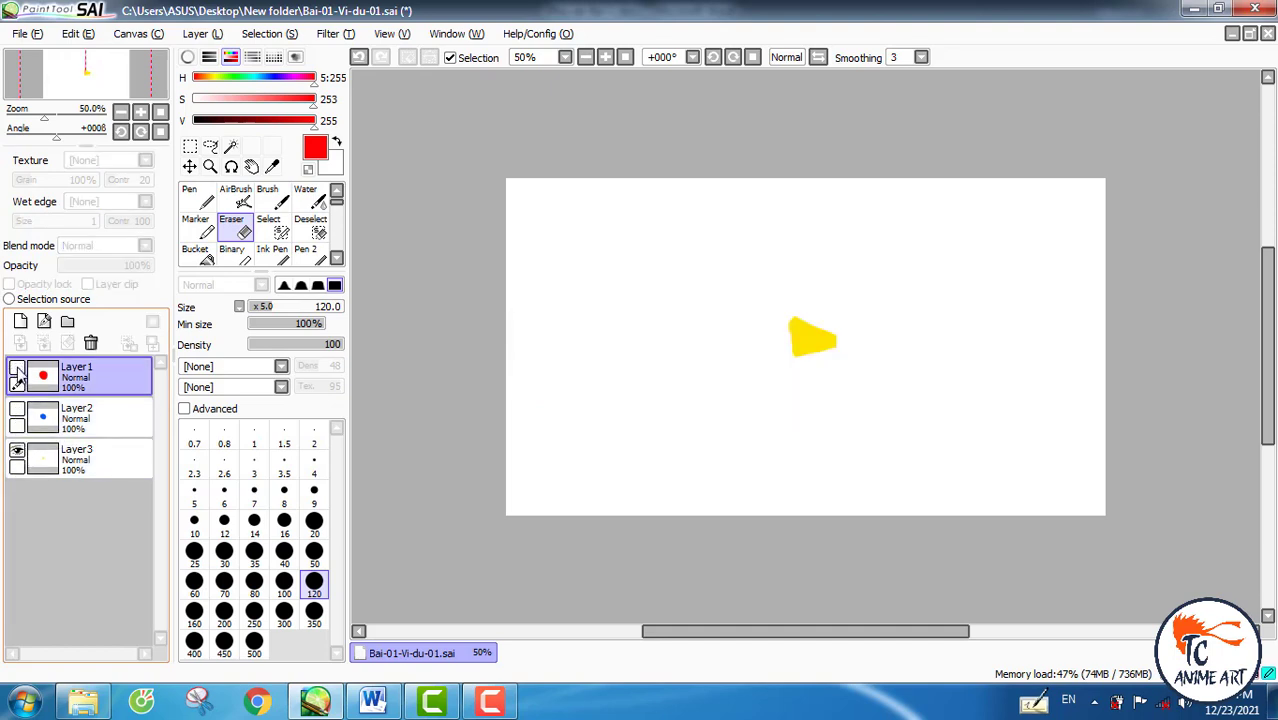
- Show Layer2 and hide Layer3 to isolate the blue blob, and turn Layer3 and Layer1 back on
{"action": "left_click", "coordinate": [17, 425]}
{"action": "left_click", "coordinate": [17, 410]}
{"action": "left_click", "coordinate": [17, 462]}
{"action": "left_click", "coordinate": [17, 452]}
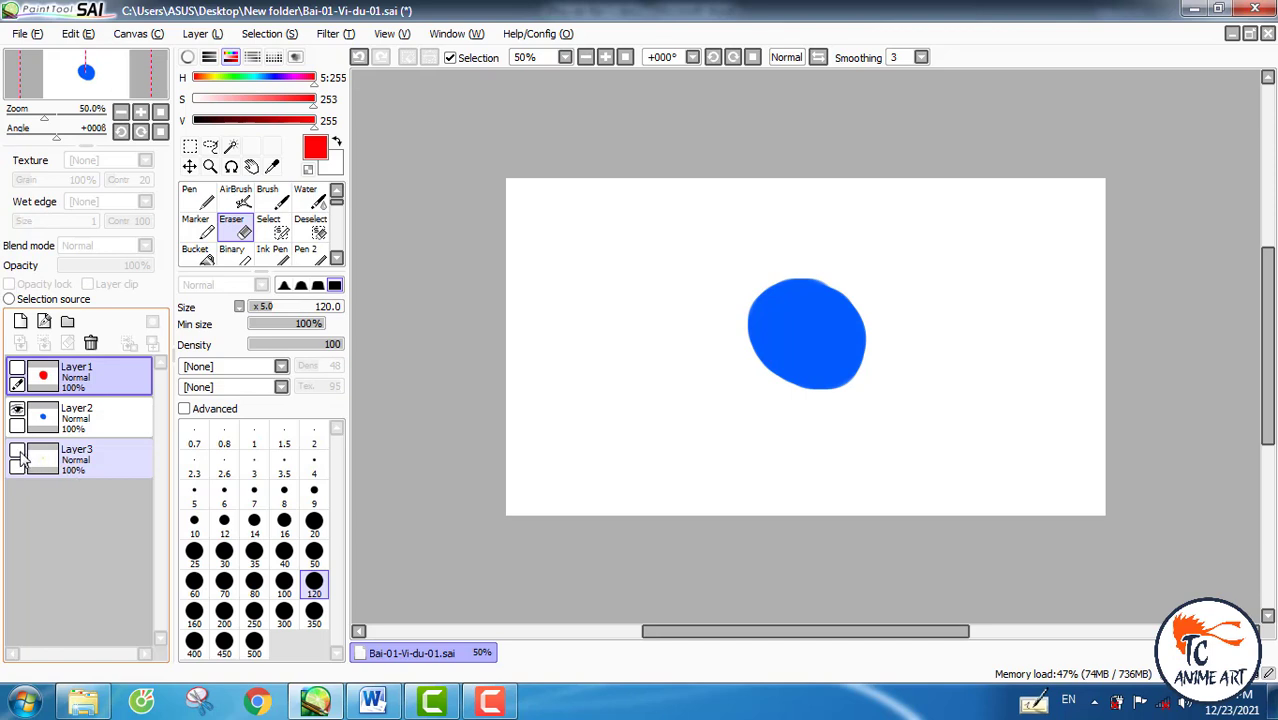
{"action": "left_click", "coordinate": [17, 450]}
{"action": "left_click", "coordinate": [17, 369]}
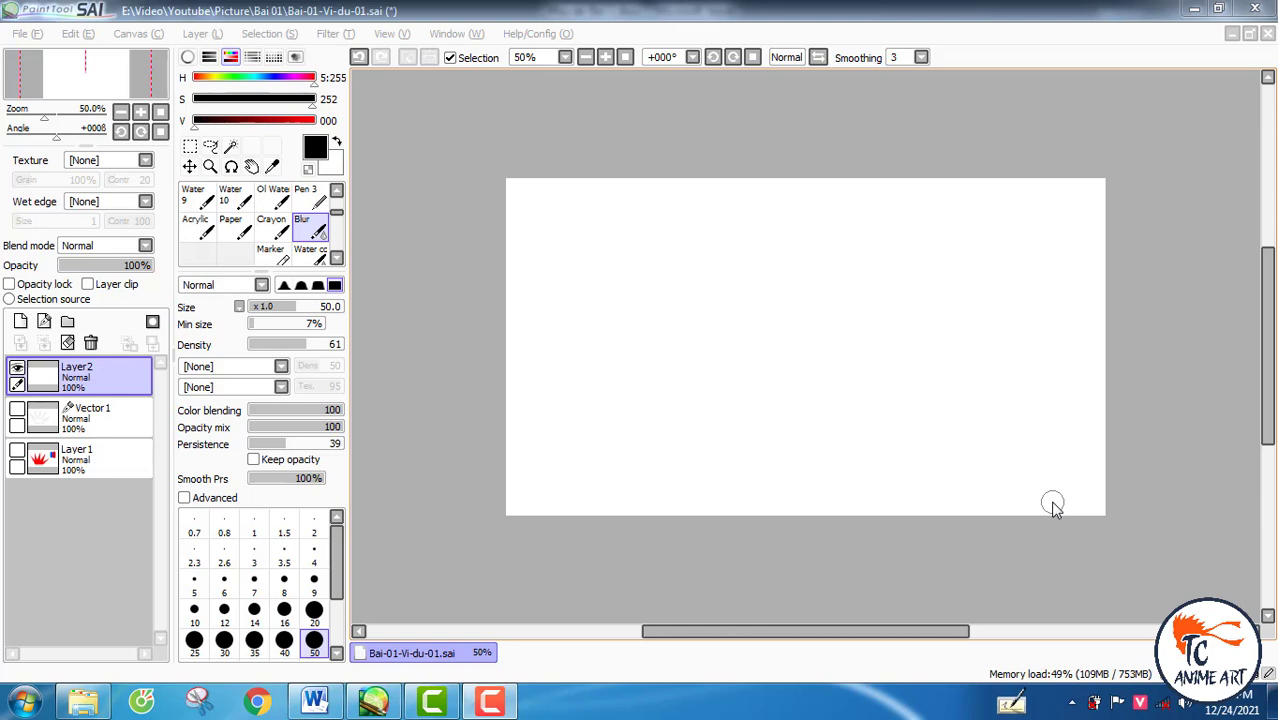
{"action": "key", "text": "F10"}
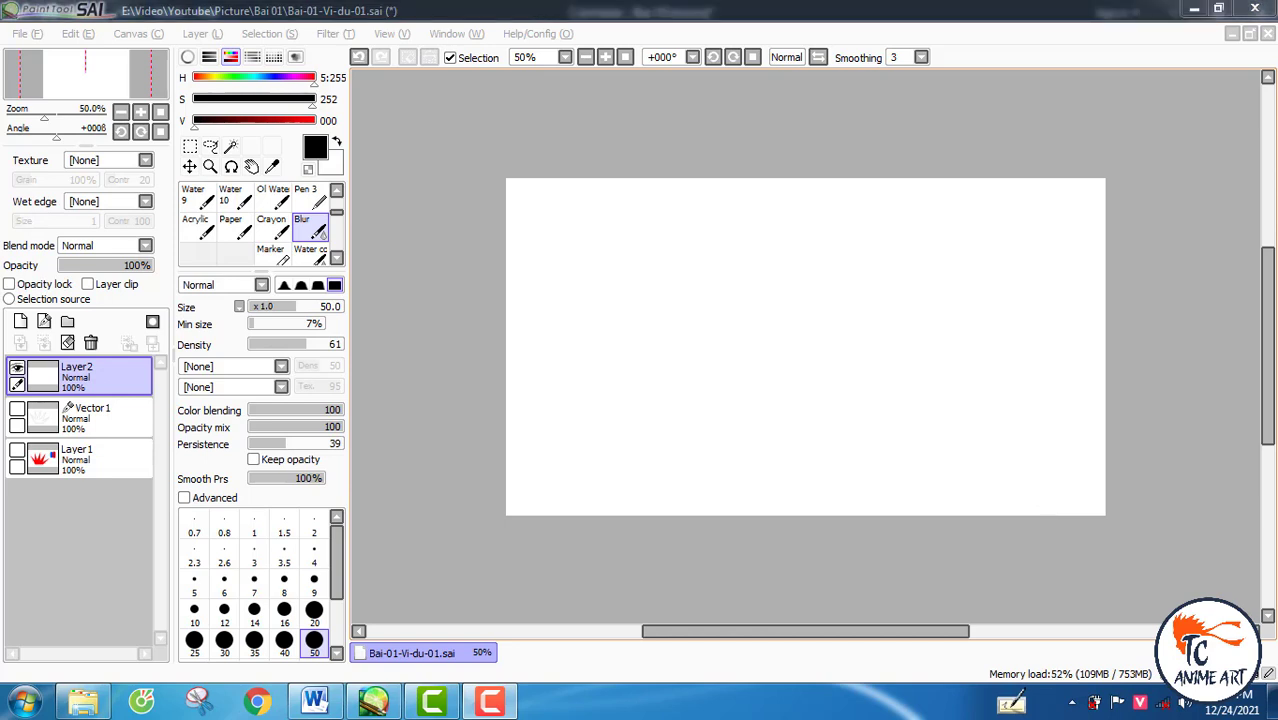